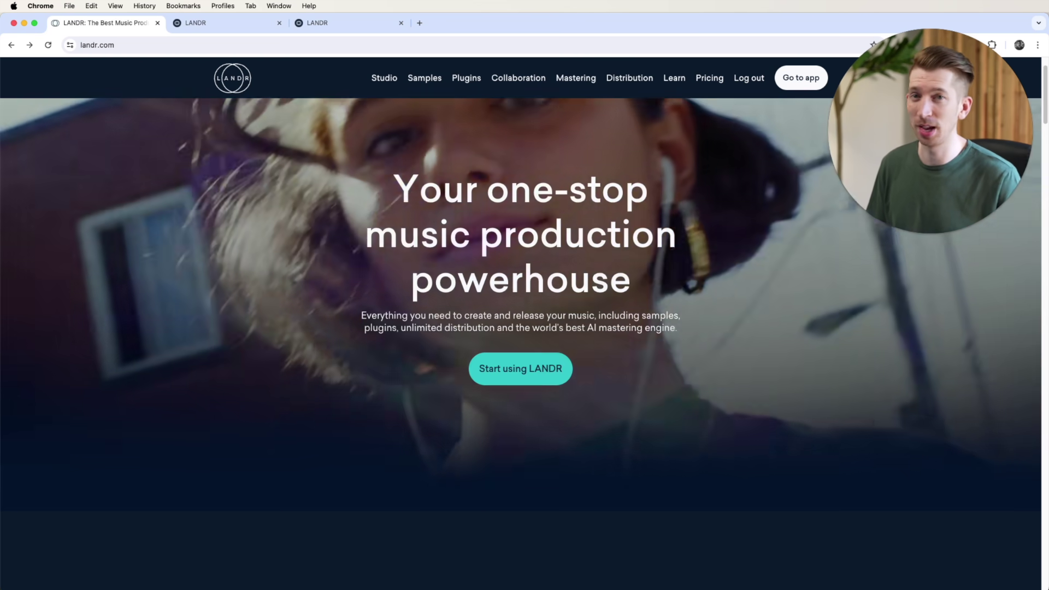
Step: Start a new release from the Distribution overview, then check the tracks in the Library
key(ctrl+Tab)
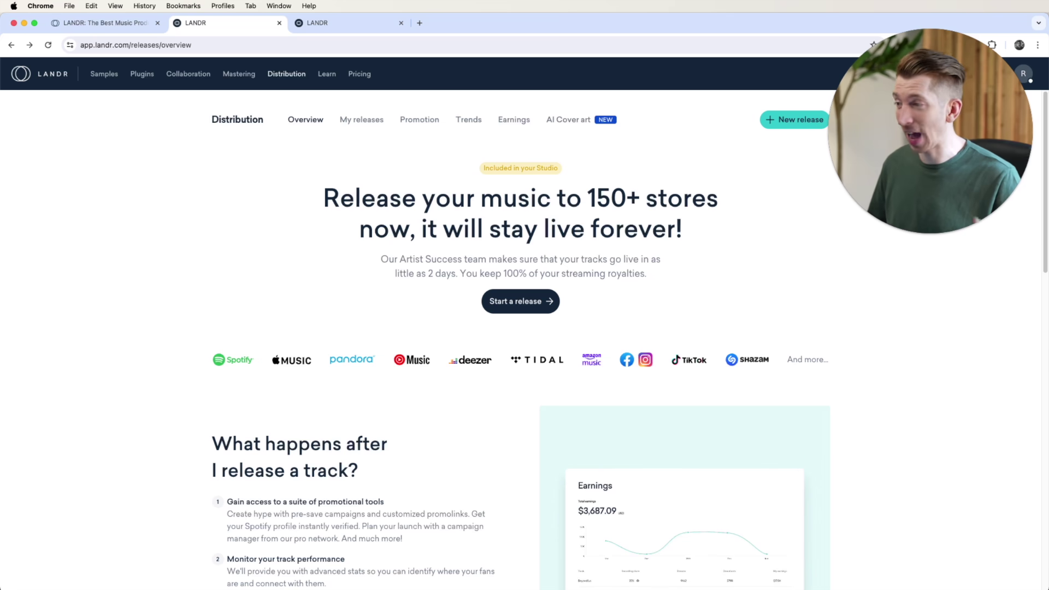
click(517, 304)
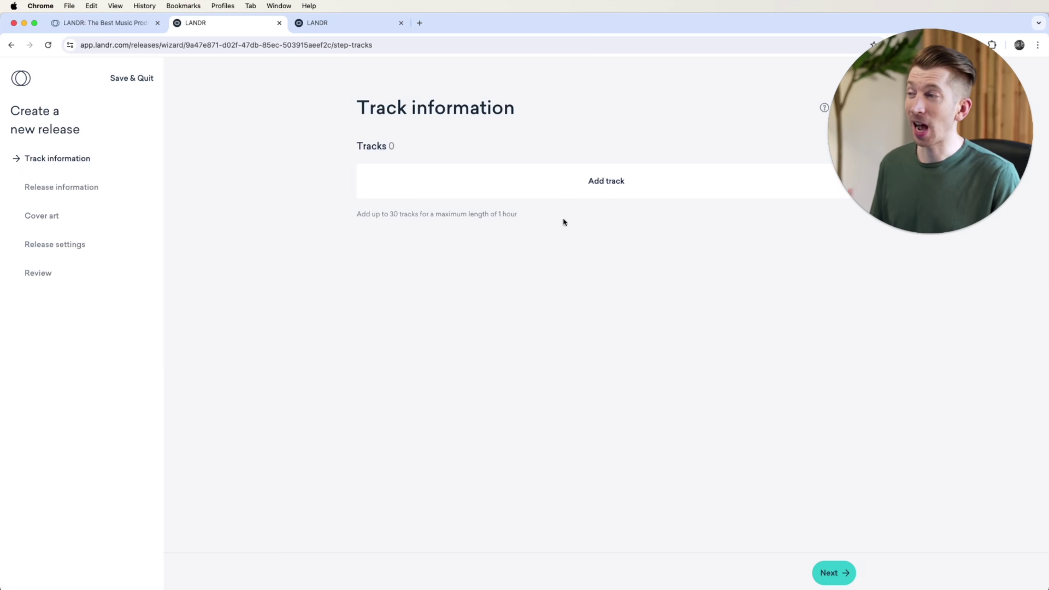
click(336, 22)
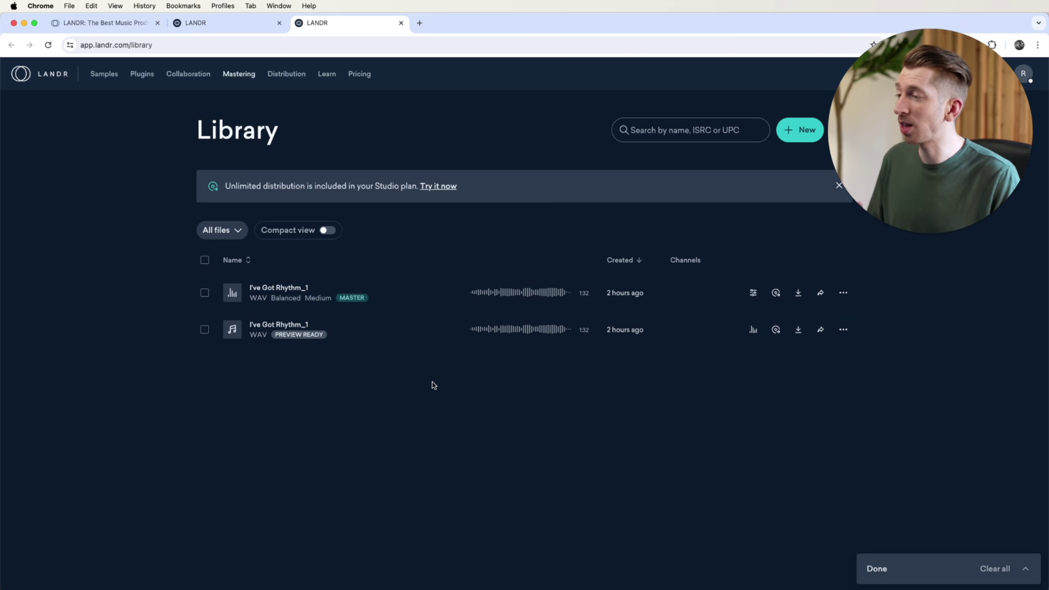
Step: Add the Balanced, Medium master of I've Got Rhythm_1 from the library as track 01
click(237, 24)
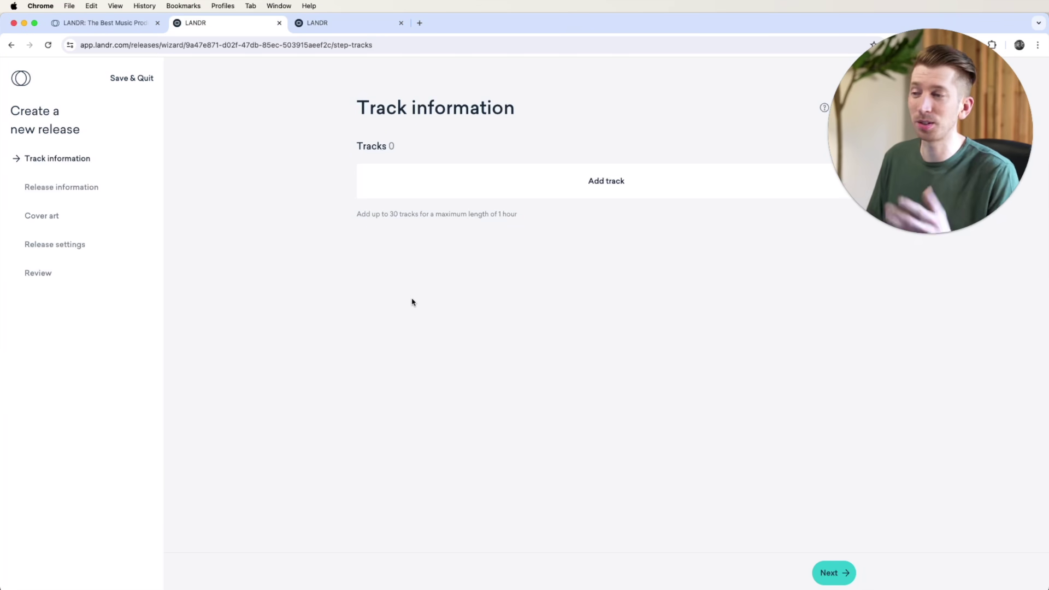
click(596, 183)
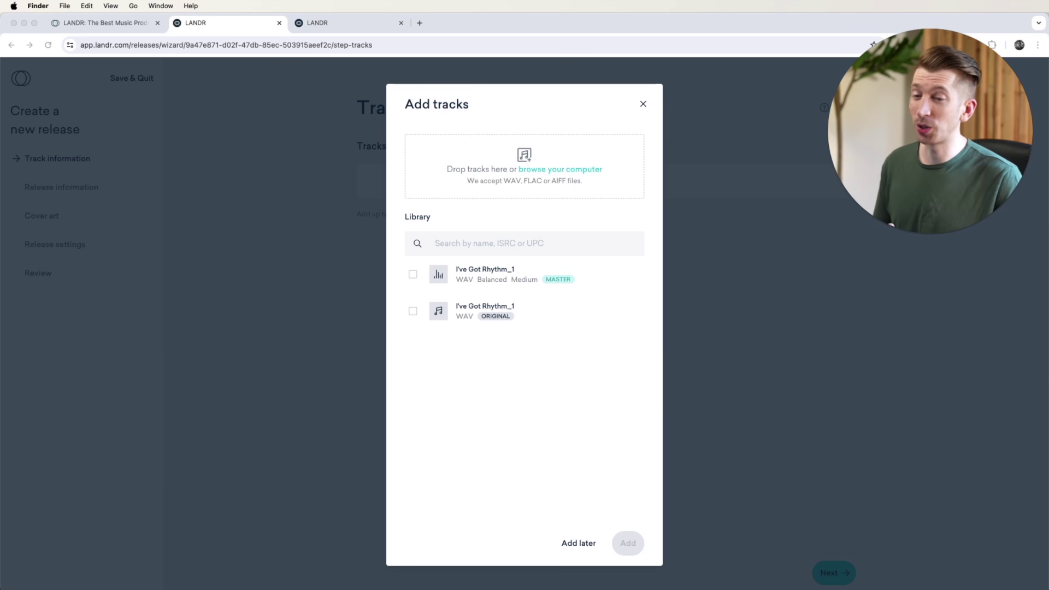
drag(1000, 341, 508, 165)
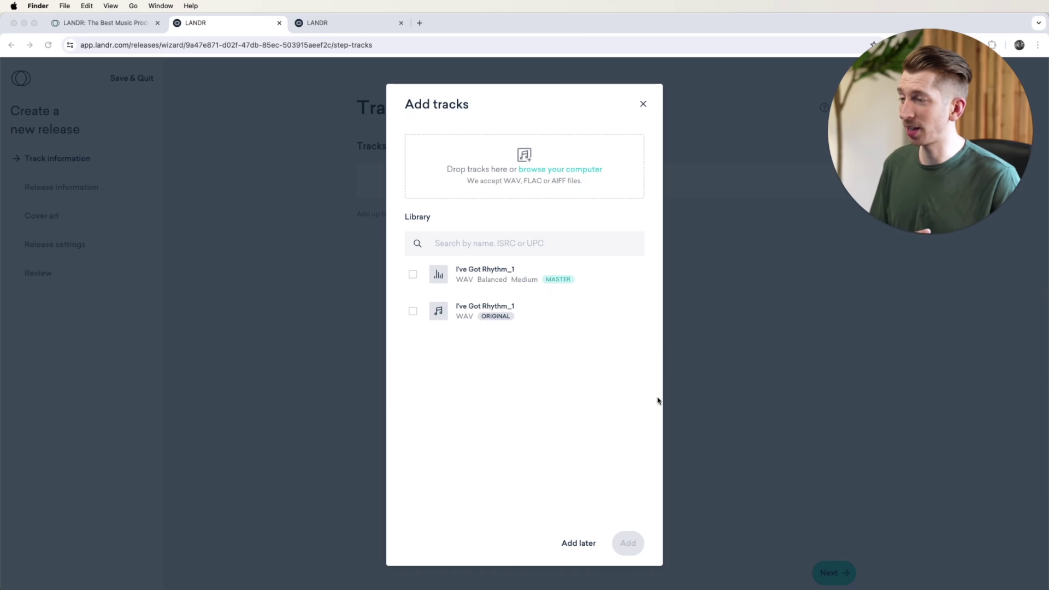
click(413, 277)
click(413, 278)
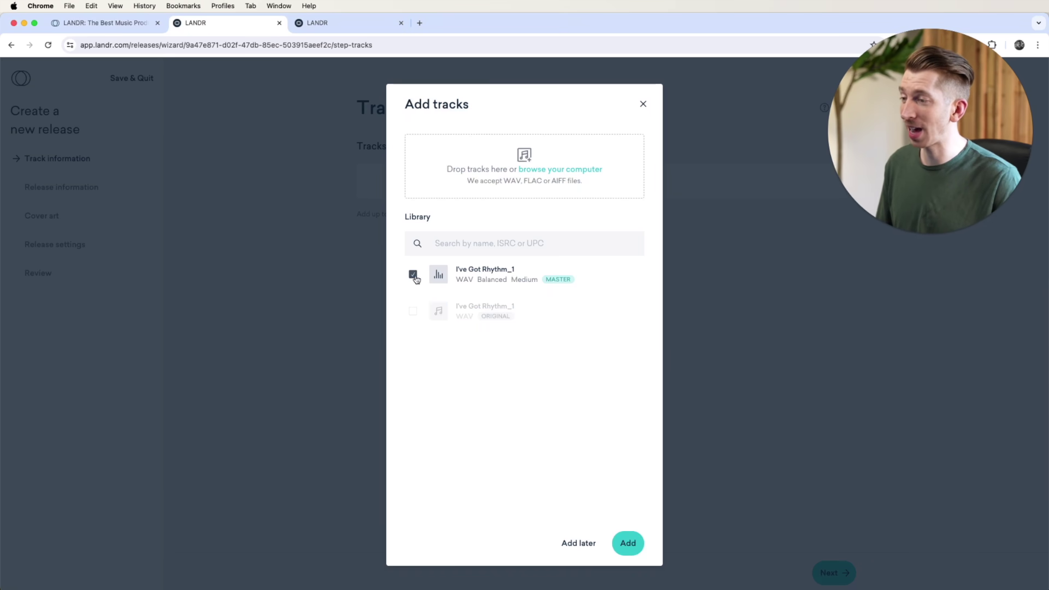
click(633, 548)
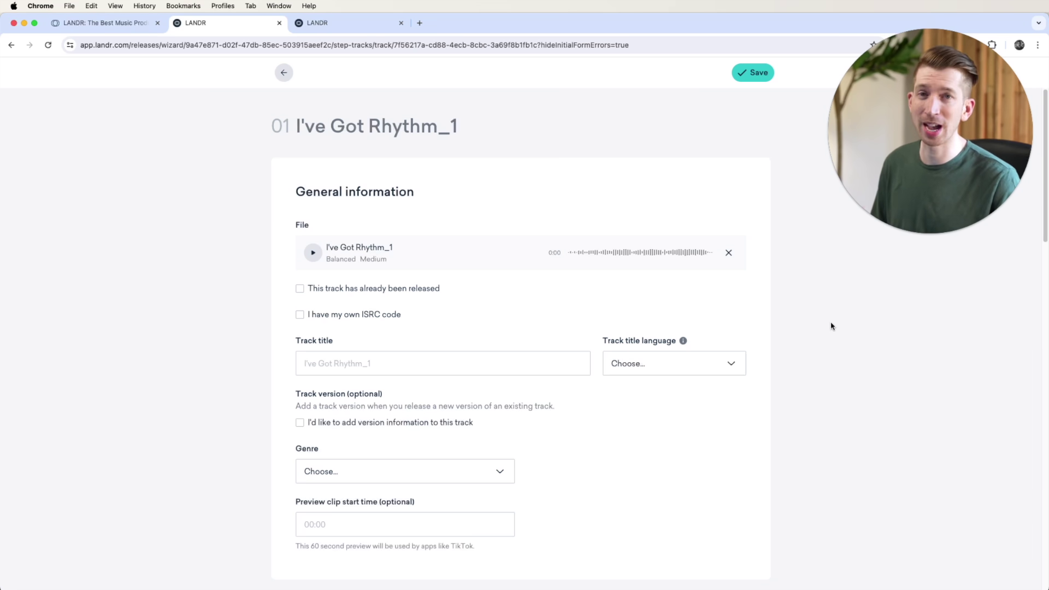
scroll(775, 393, down, 15)
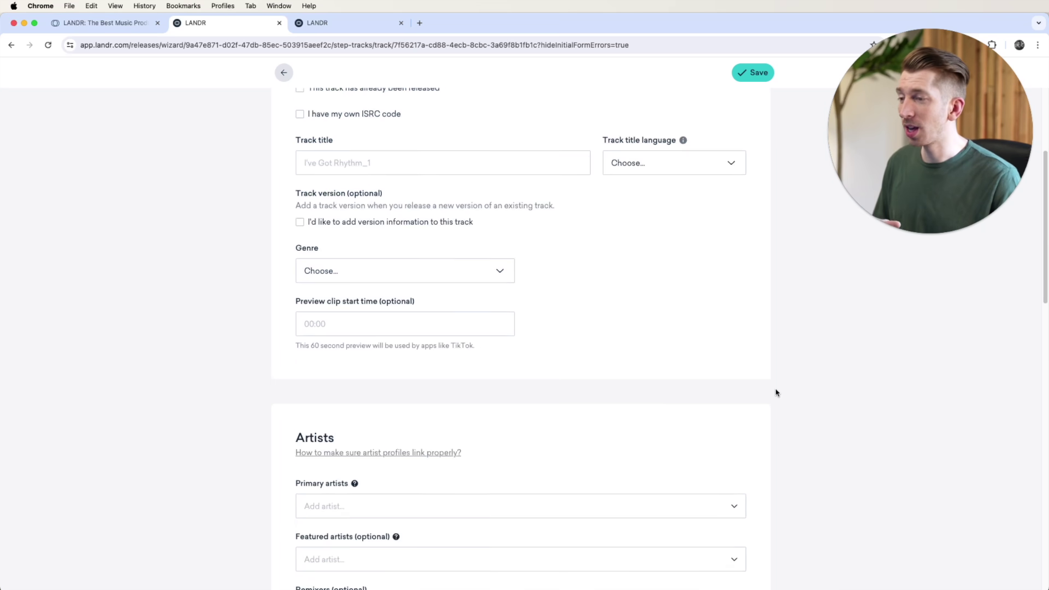
scroll(776, 393, down, 8)
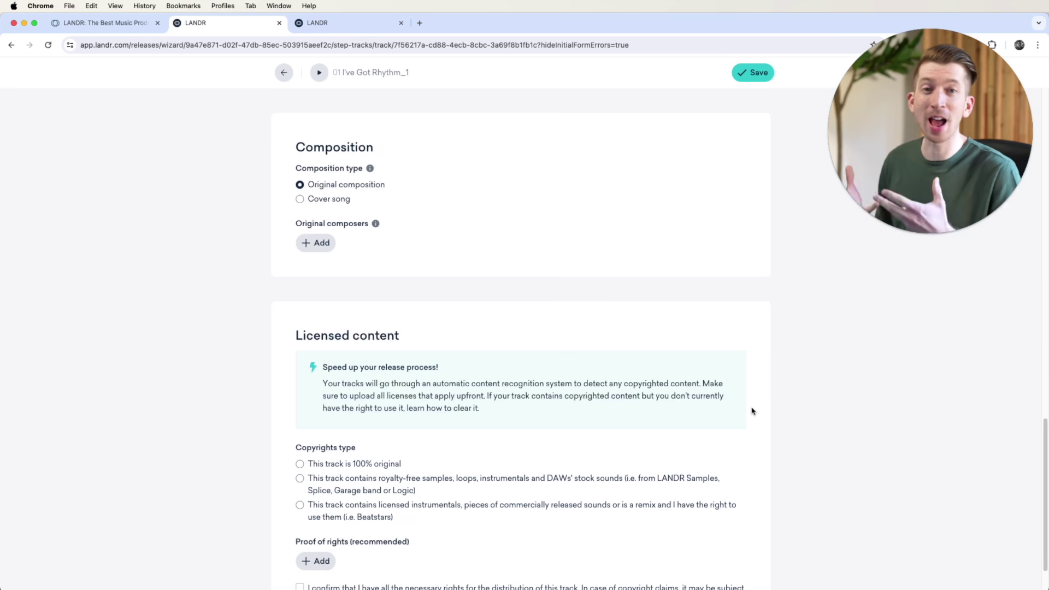
scroll(752, 411, up, 20)
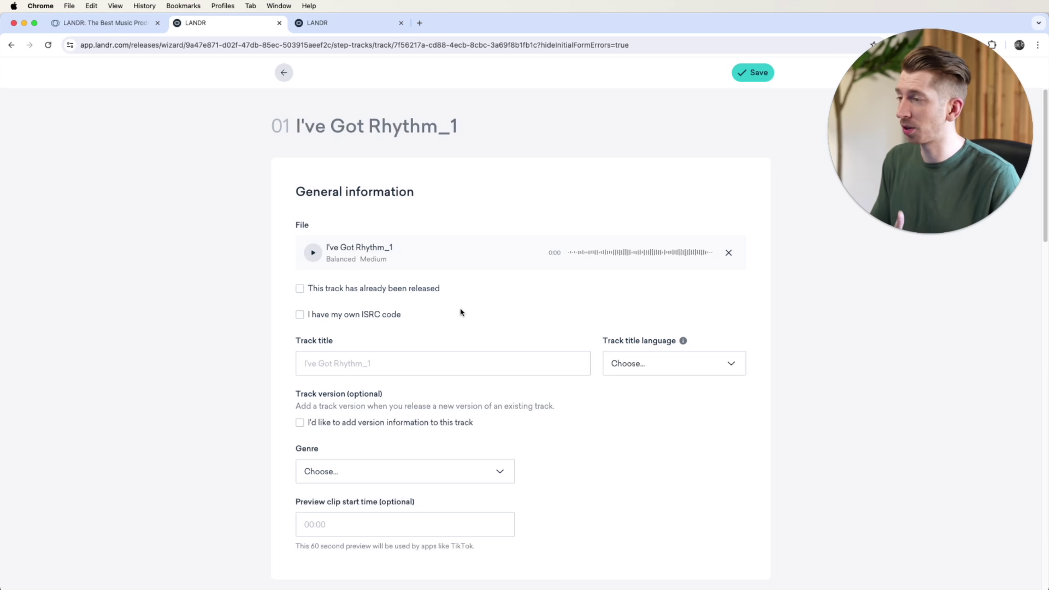
click(299, 289)
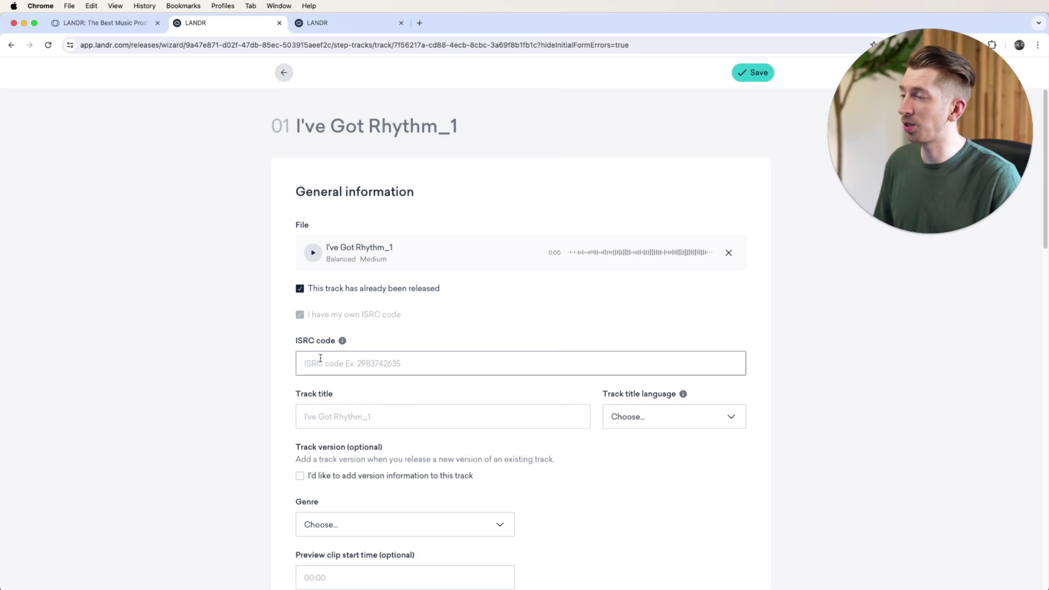
Step: Try the 'already released' and 'own ISRC code' options, leaving both unchecked
click(300, 289)
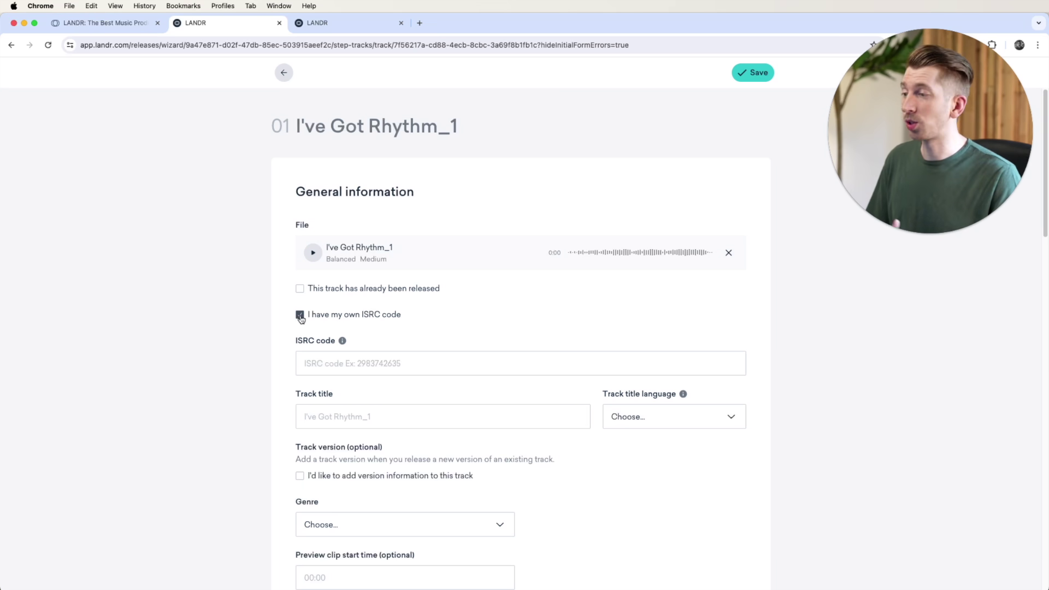
click(365, 363)
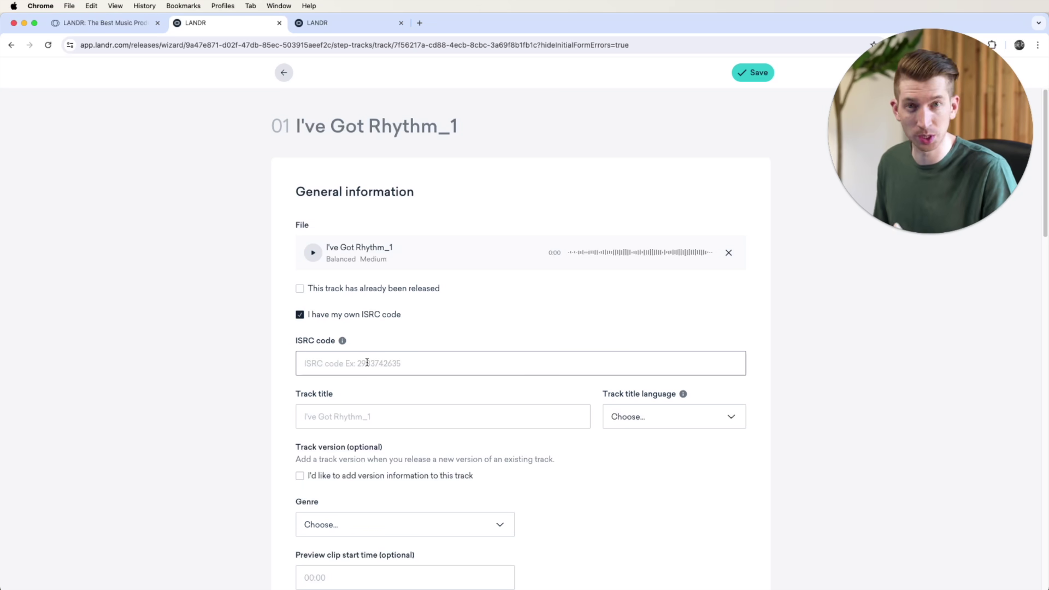
click(300, 316)
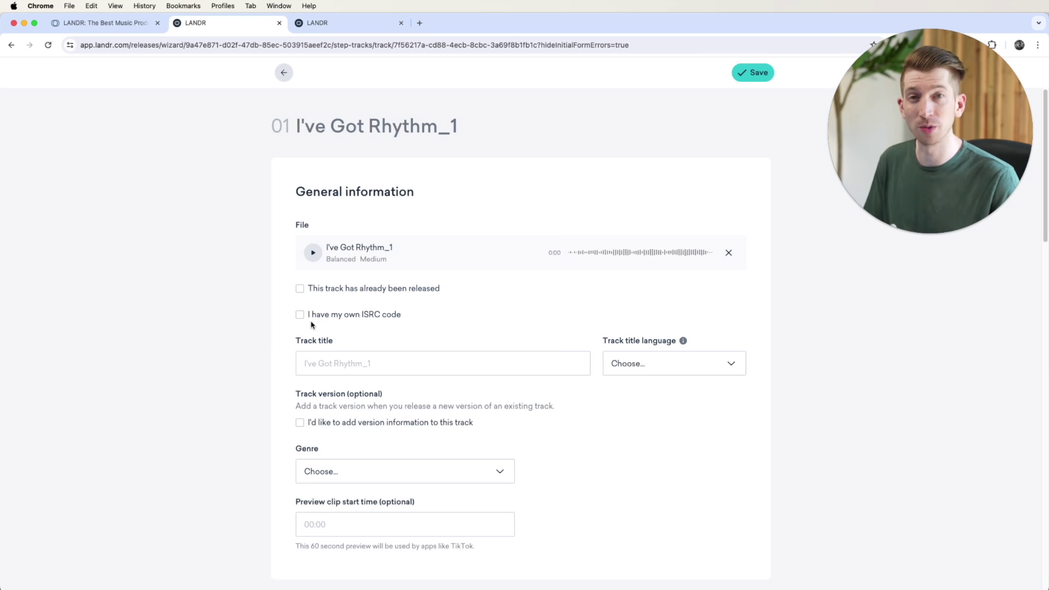
click(310, 289)
click(319, 363)
click(319, 363)
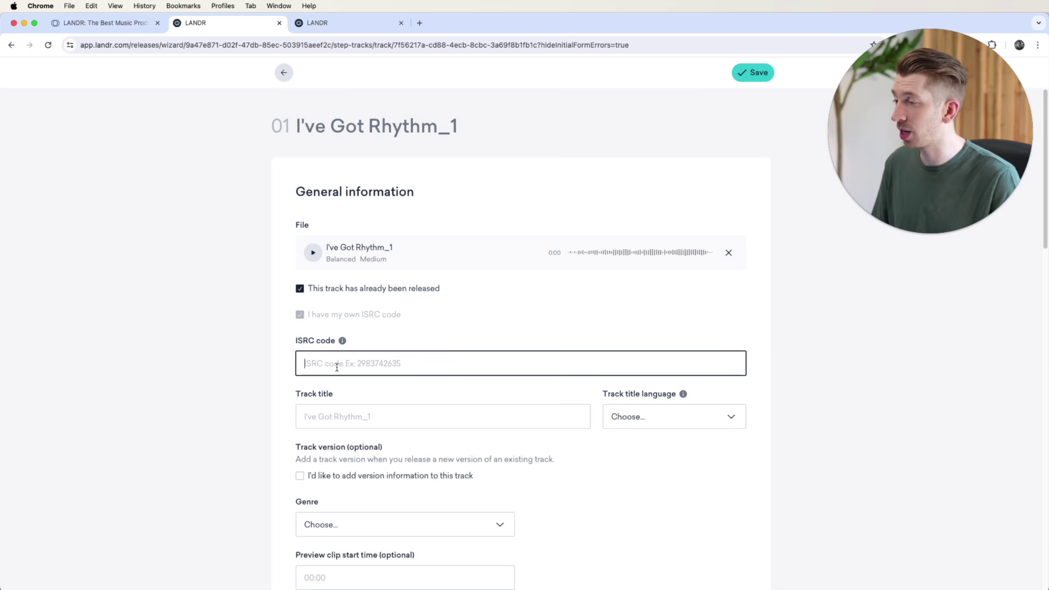
click(301, 289)
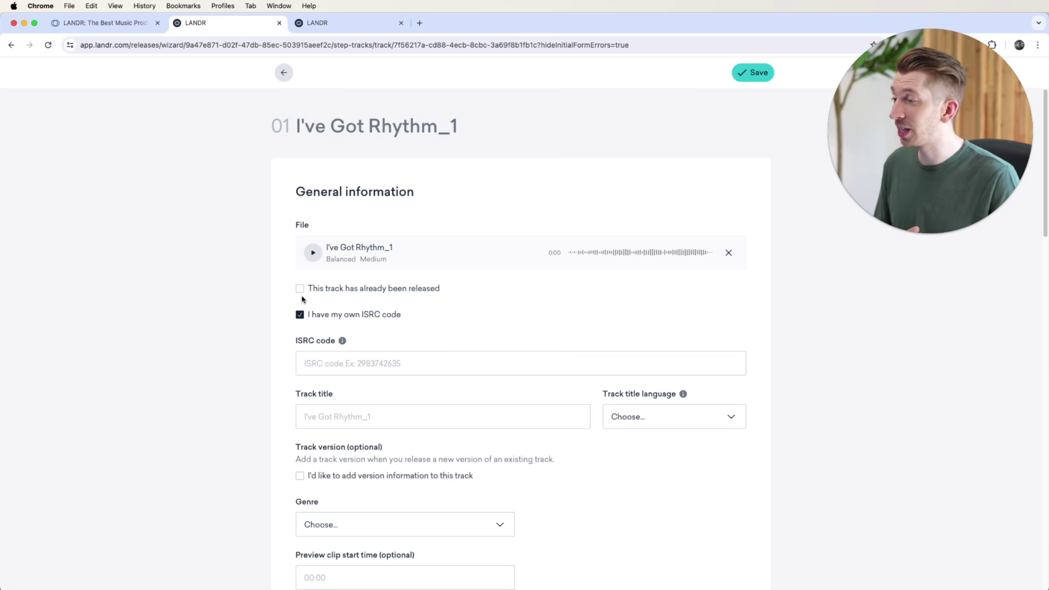
click(300, 315)
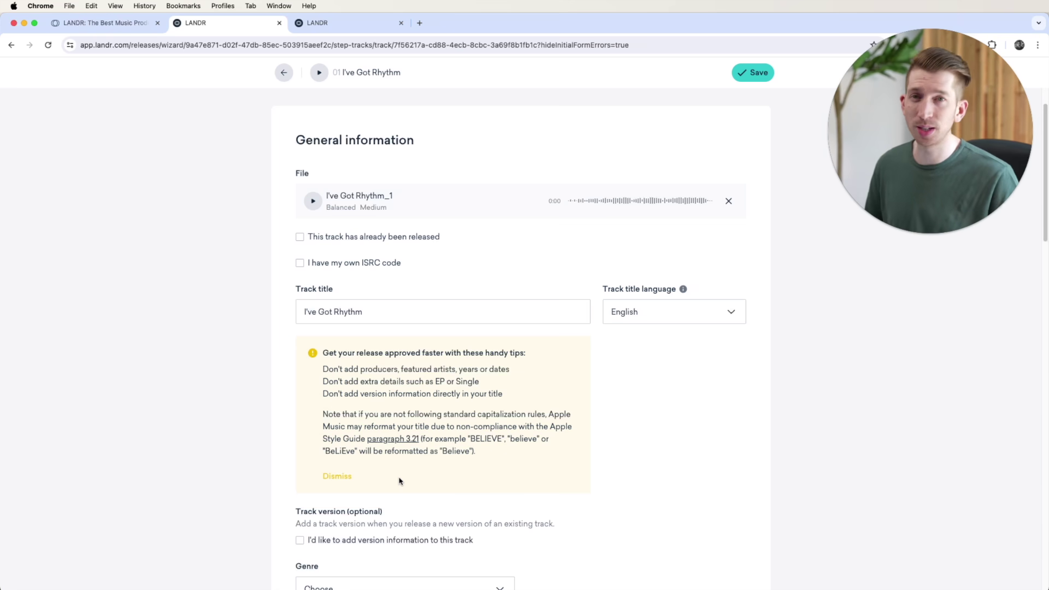
scroll(400, 481, down, 5)
Step: Leave version information off and set the genre to Classical with Piano subgenre
click(300, 264)
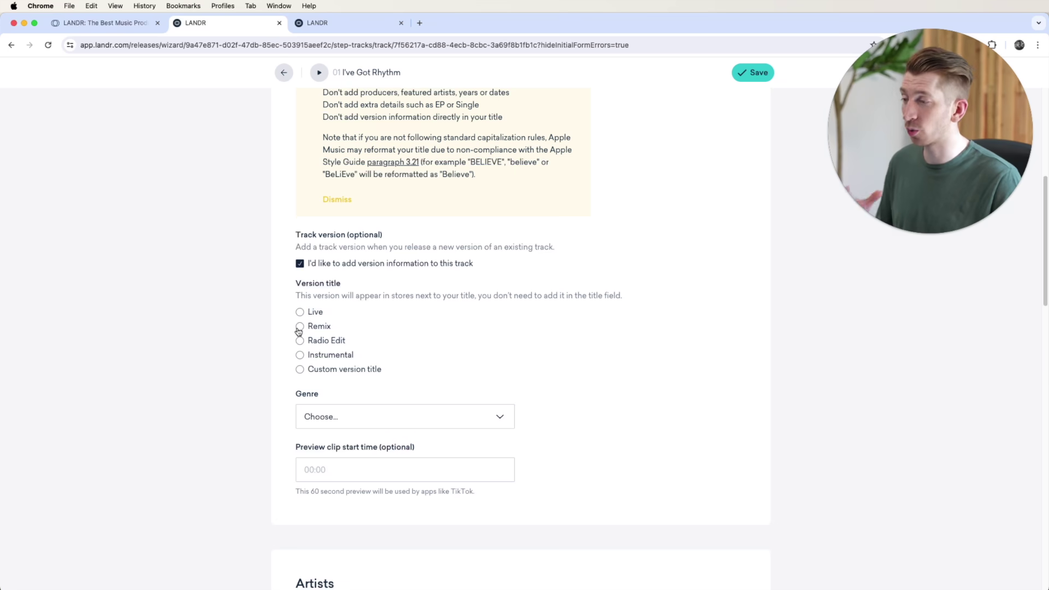
scroll(346, 359, up, 3)
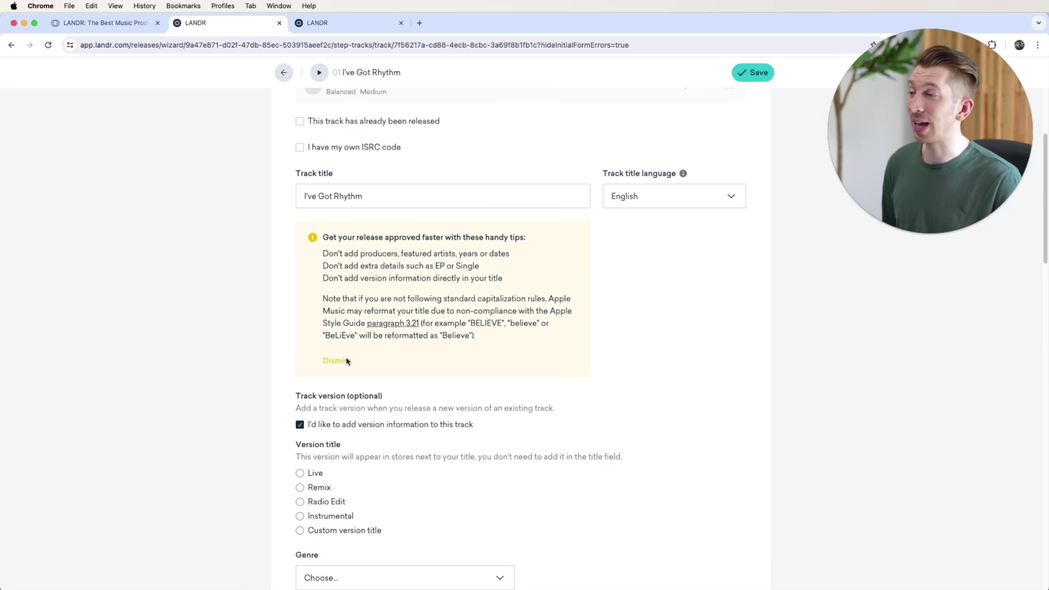
scroll(358, 212, down, 3)
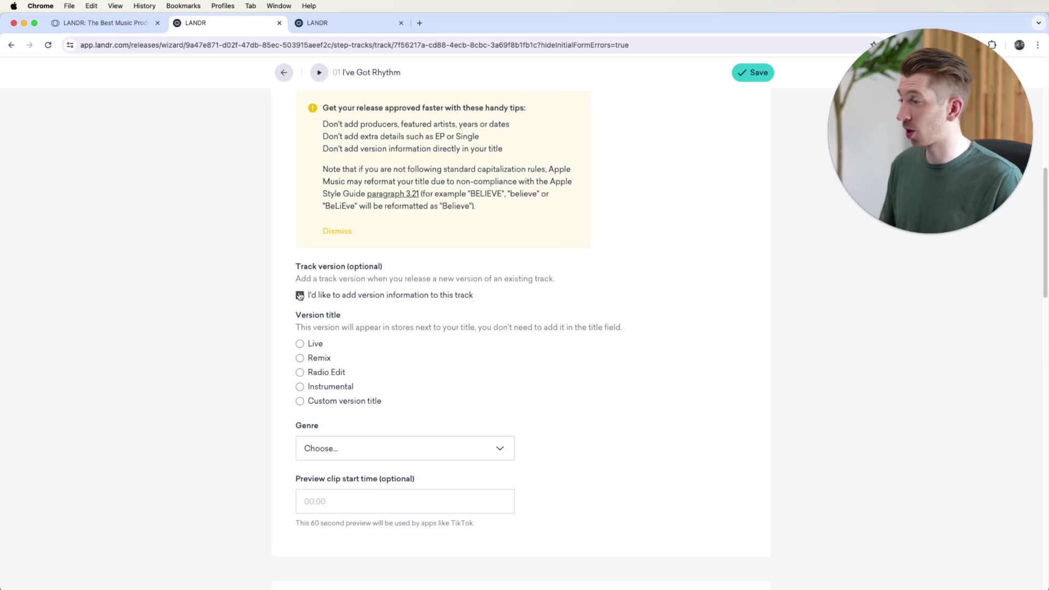
click(300, 296)
scroll(299, 298, down, 1)
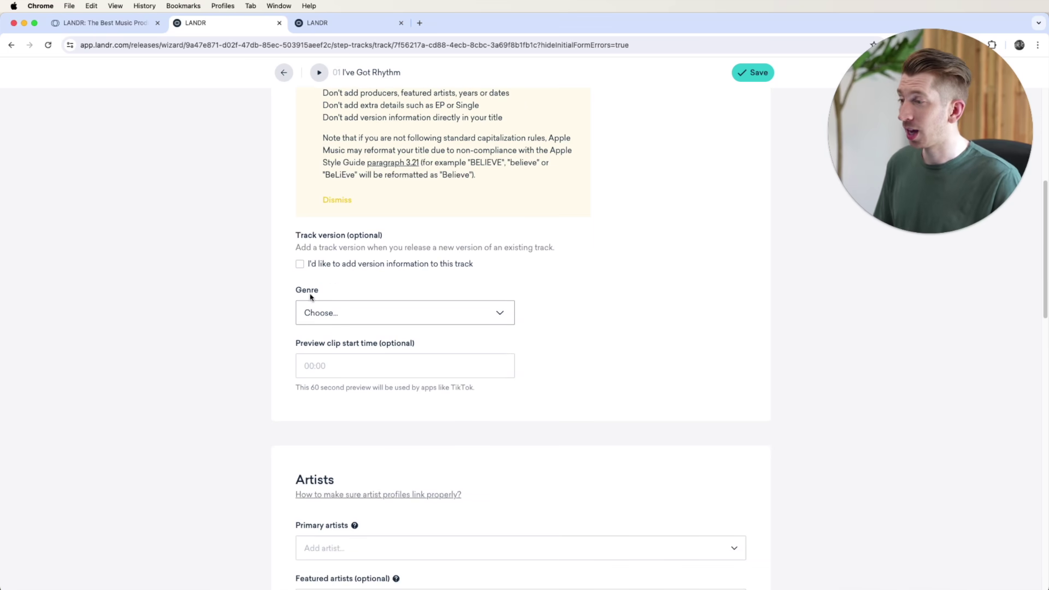
click(319, 316)
click(323, 365)
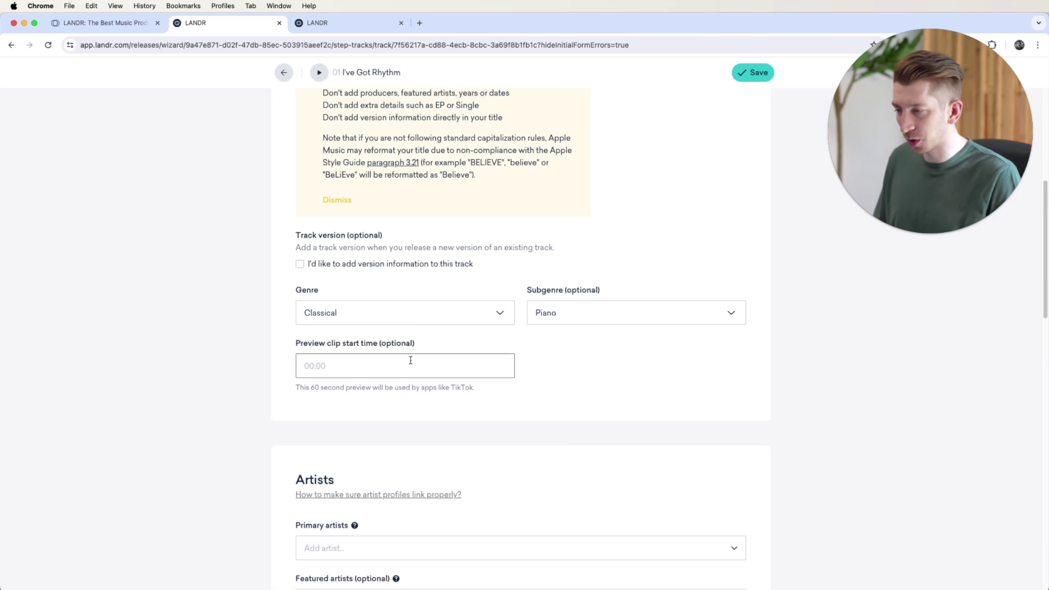
Step: Set the preview clip start time to 00:50 and select the Primary artists field
click(391, 360)
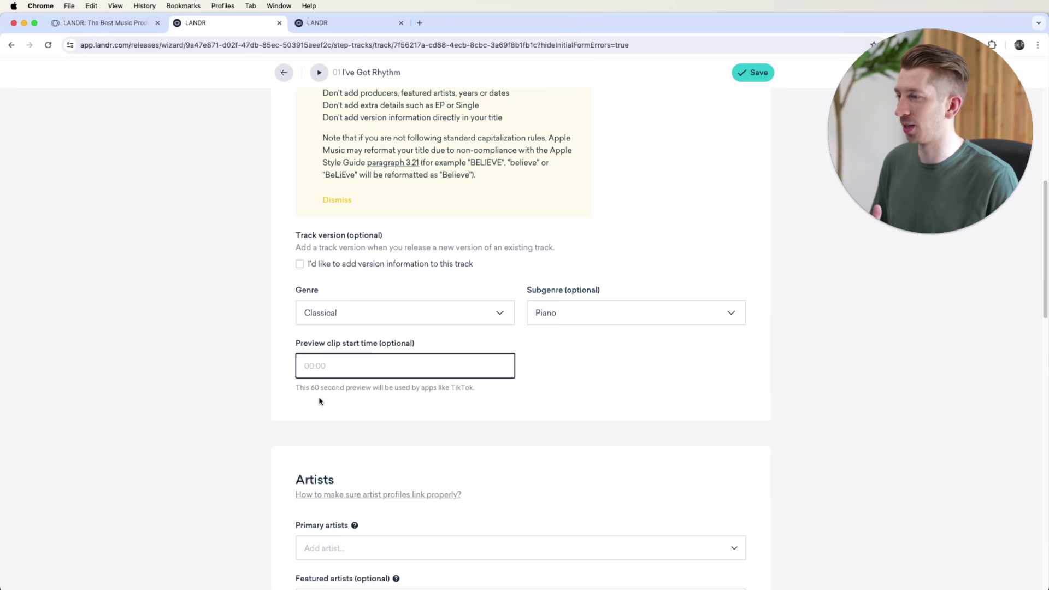
scroll(321, 403, up, 6)
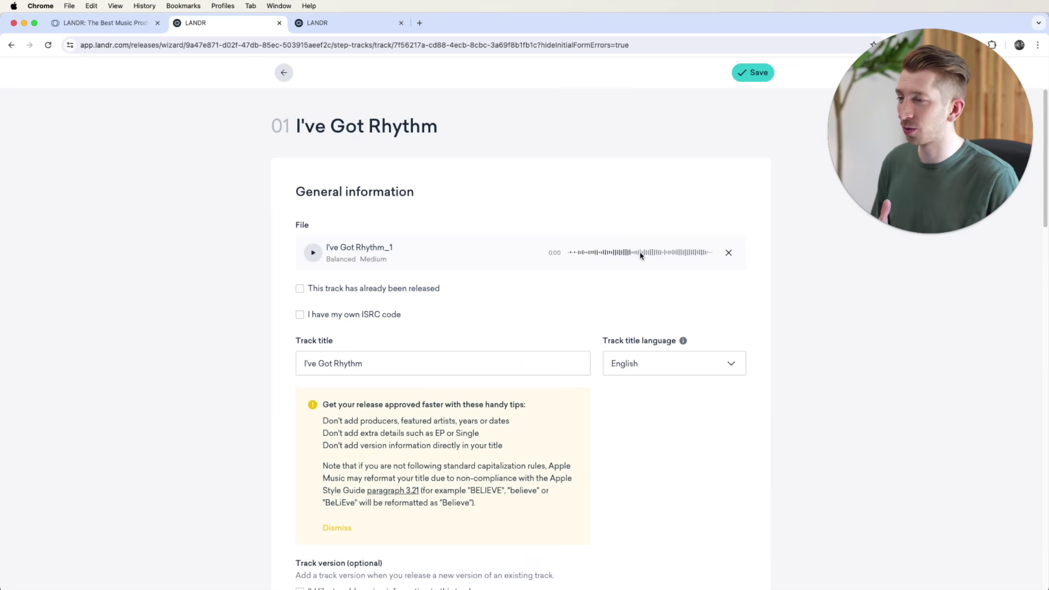
scroll(447, 348, down, 5)
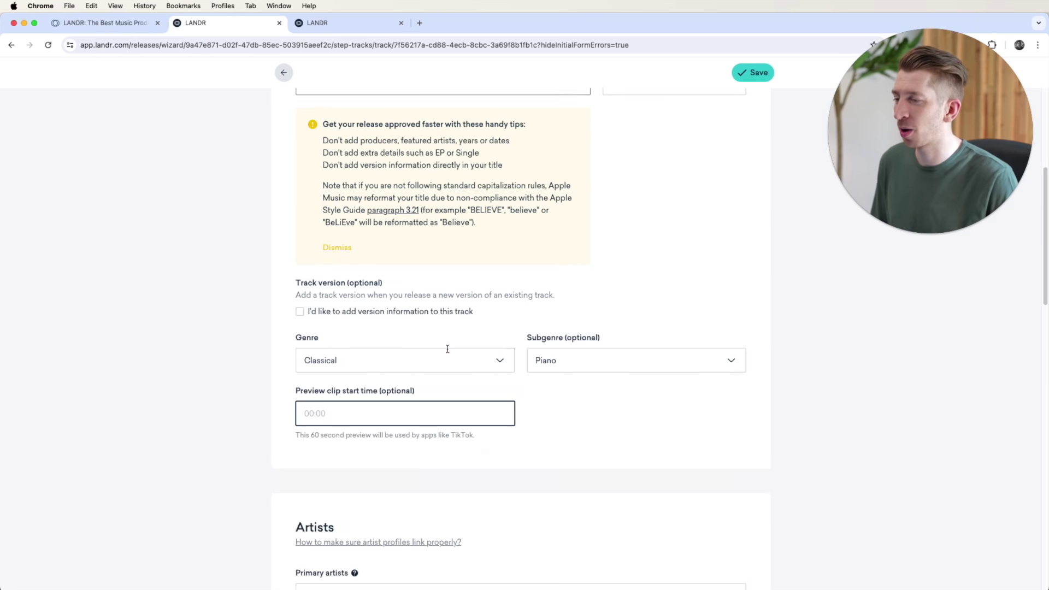
scroll(445, 370, up, 1)
scroll(382, 355, down, 2)
click(332, 350)
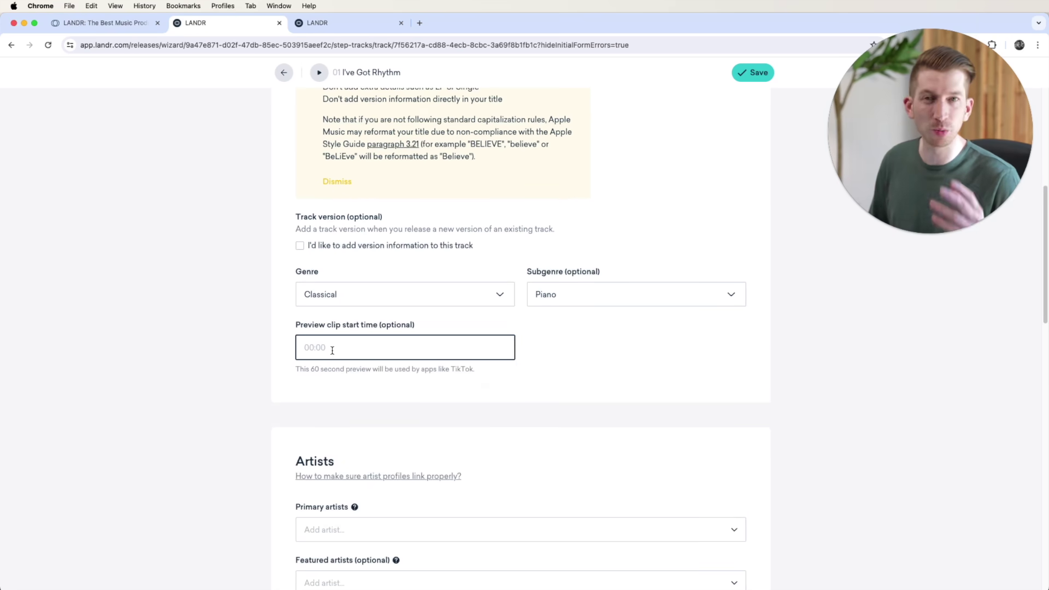
scroll(603, 350, down, 5)
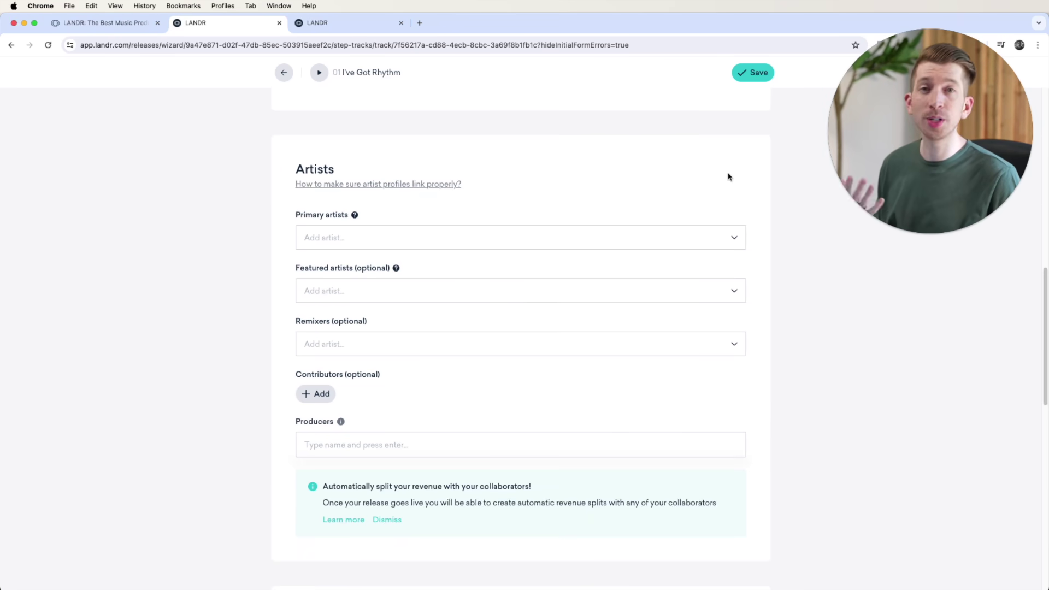
click(734, 241)
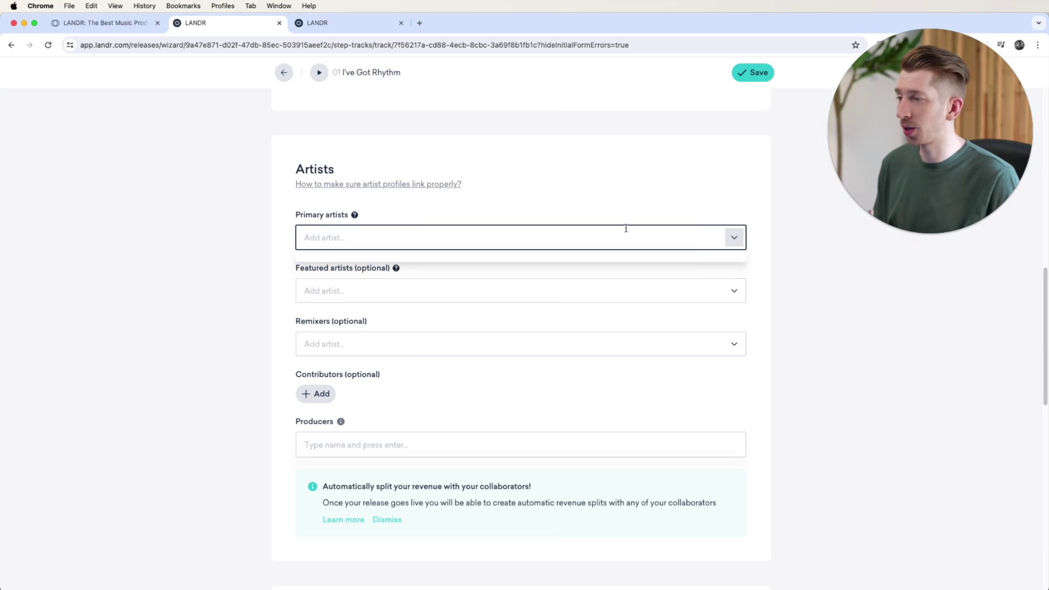
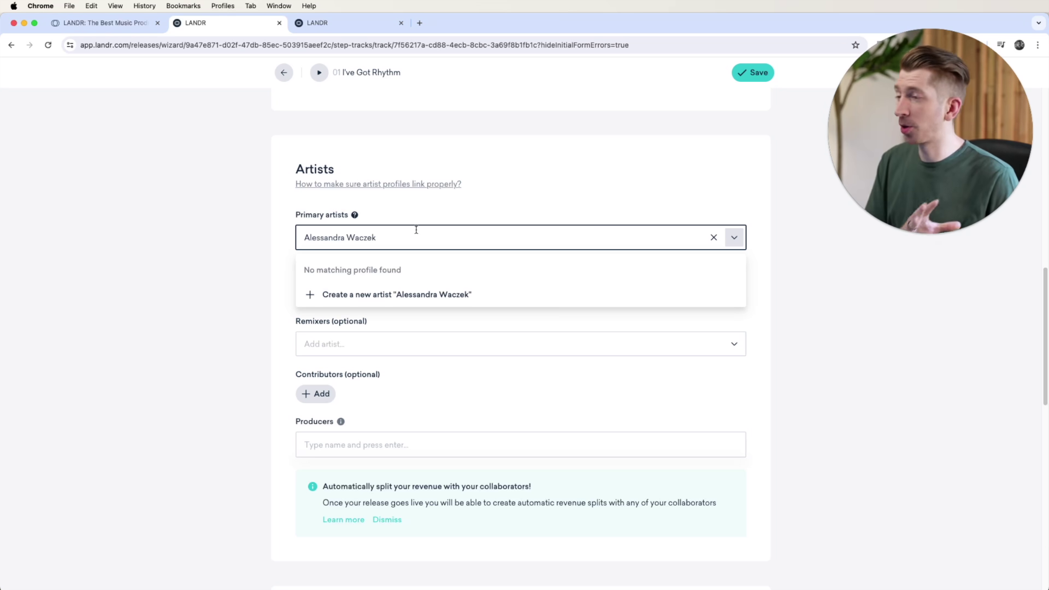
Step: Paste the primary artist's name and create them as a new artist already in stores
click(388, 298)
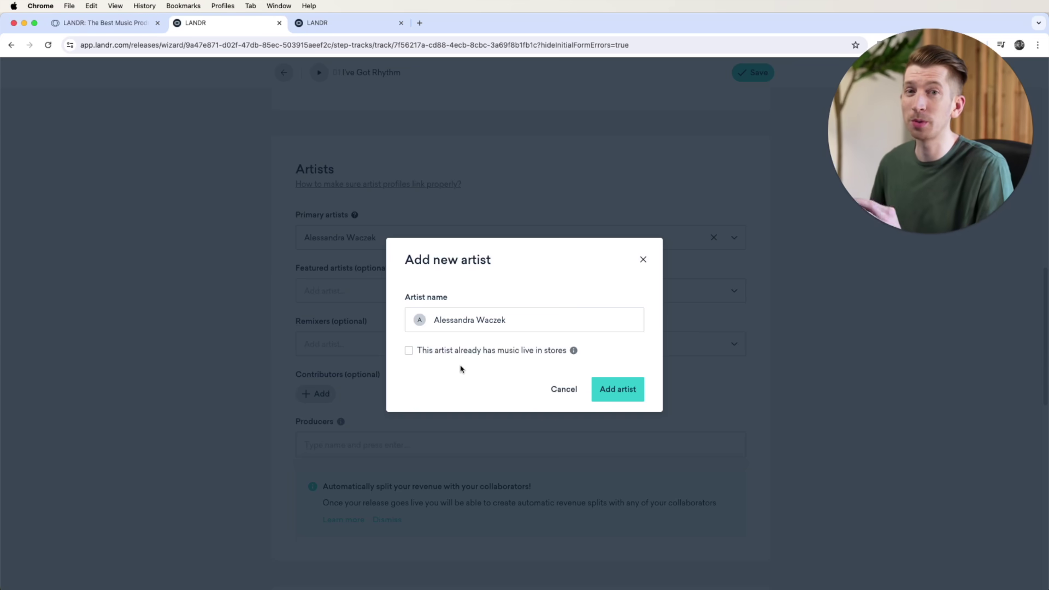
click(409, 350)
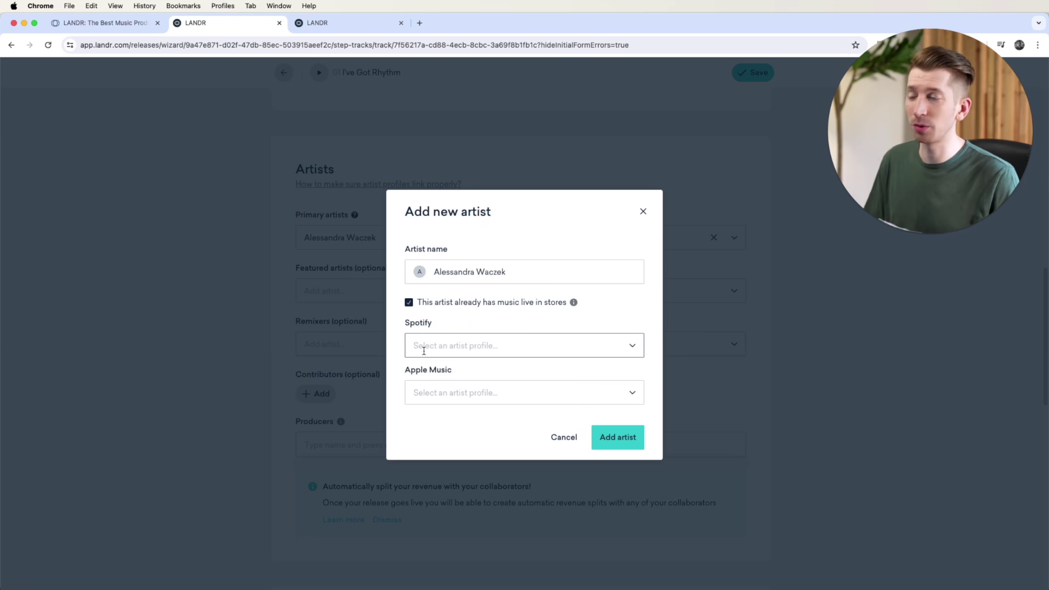
Step: Link the artist's Spotify and Apple Music profiles, add the artist, then view Spotify's 'Broken' page
click(423, 351)
click(454, 377)
click(466, 393)
click(459, 425)
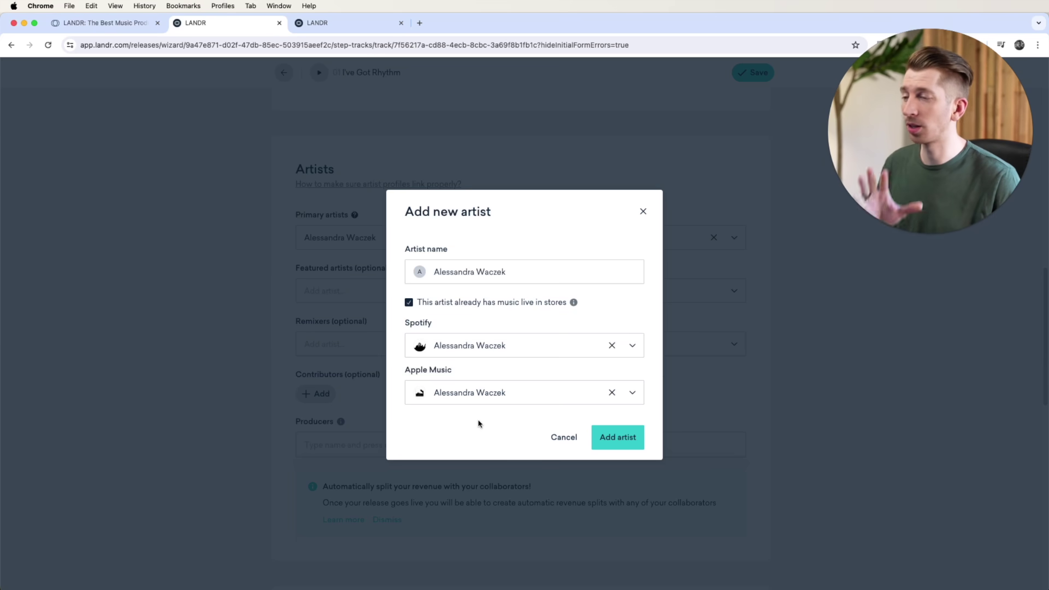
click(610, 440)
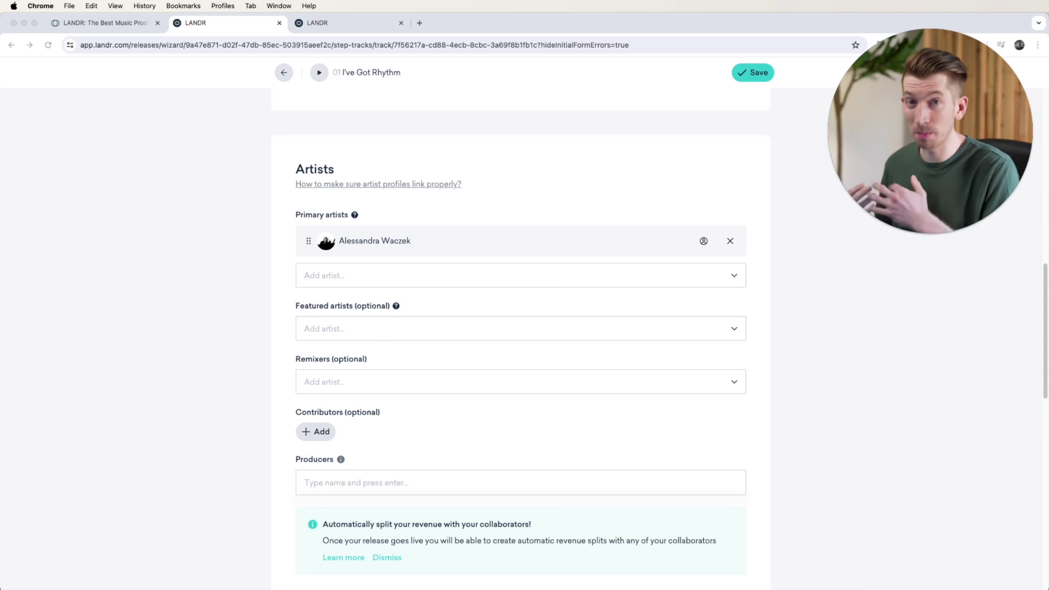
drag(404, 589, 403, 18)
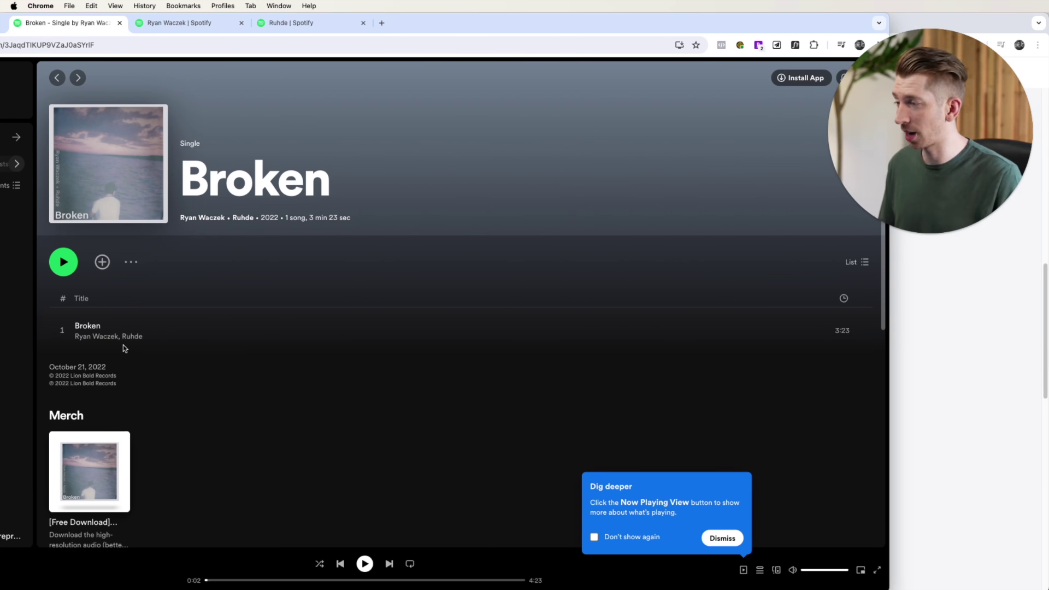
click(165, 23)
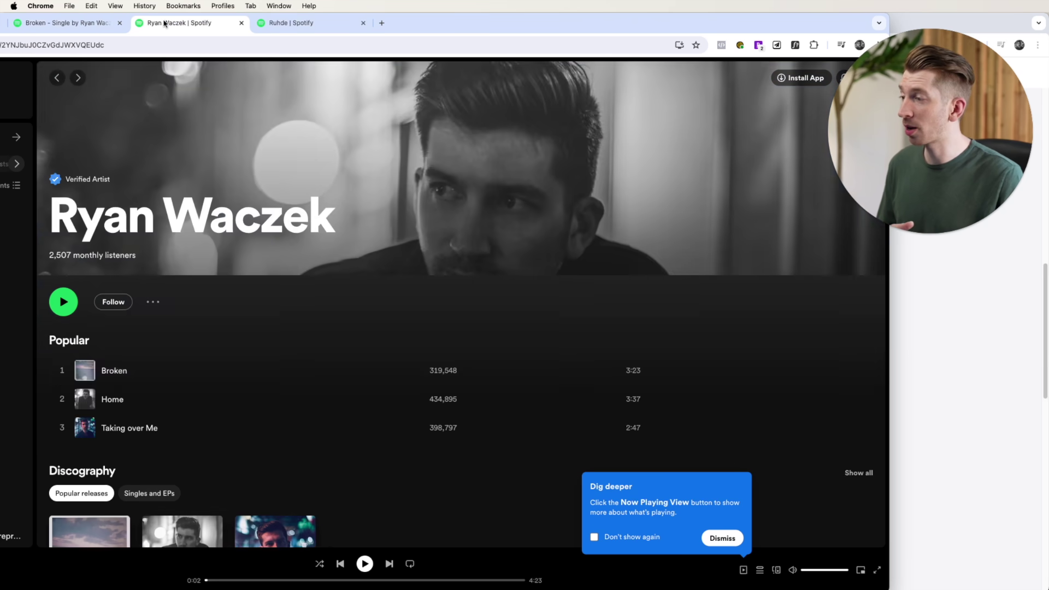
scroll(188, 221, down, 6)
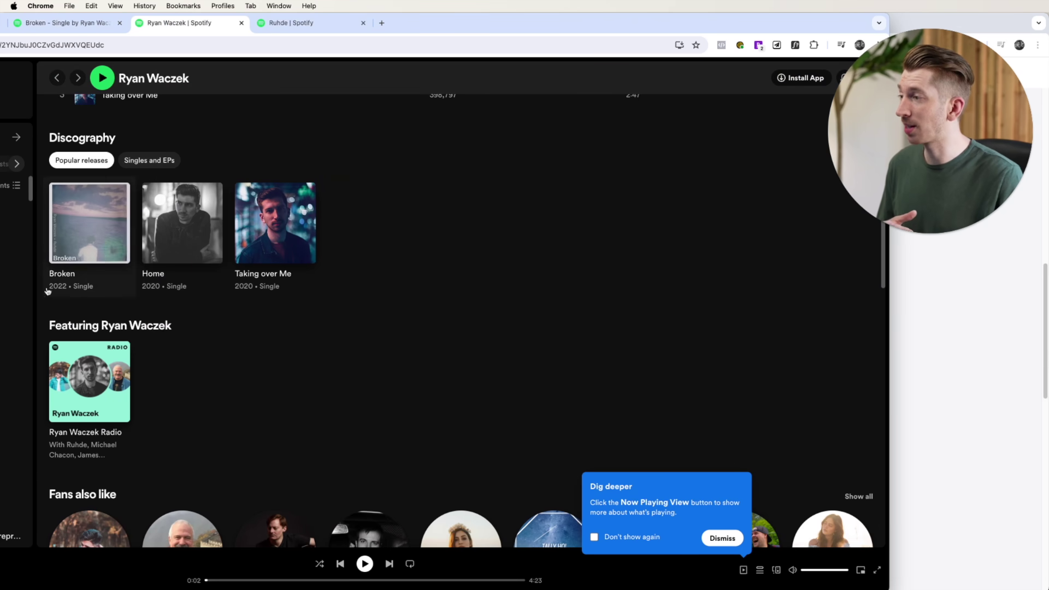
click(282, 23)
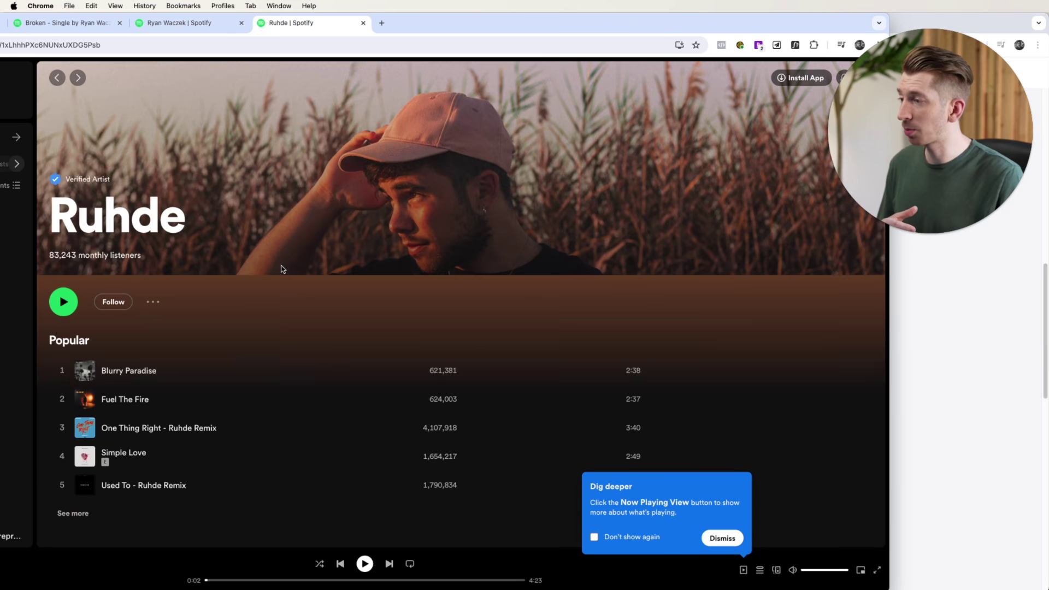
scroll(282, 267, down, 10)
scroll(284, 268, up, 2)
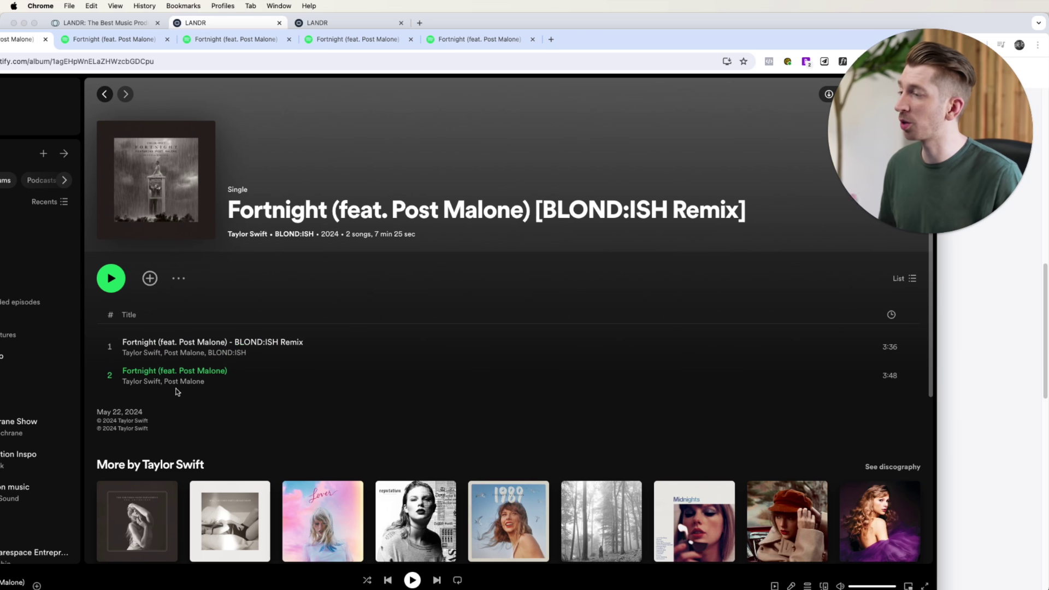
click(105, 40)
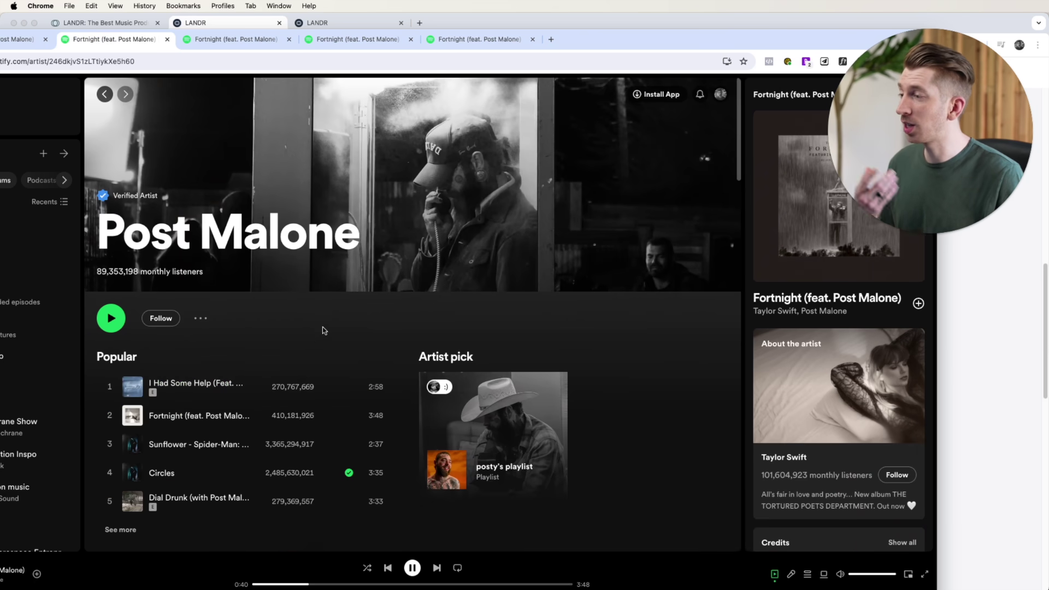
scroll(322, 327, down, 5)
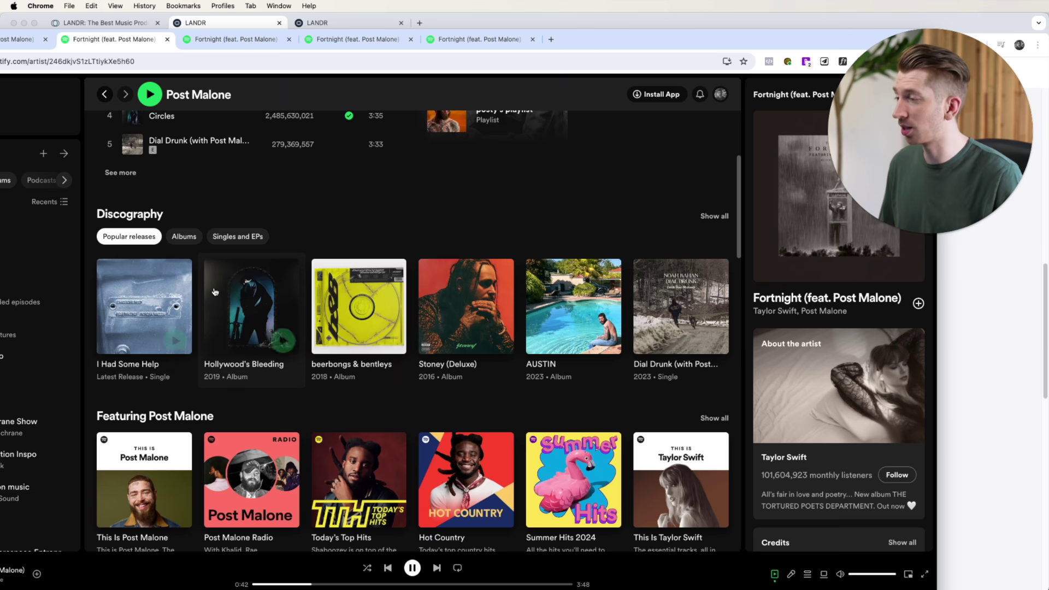
scroll(249, 269, down, 6)
scroll(216, 291, down, 4)
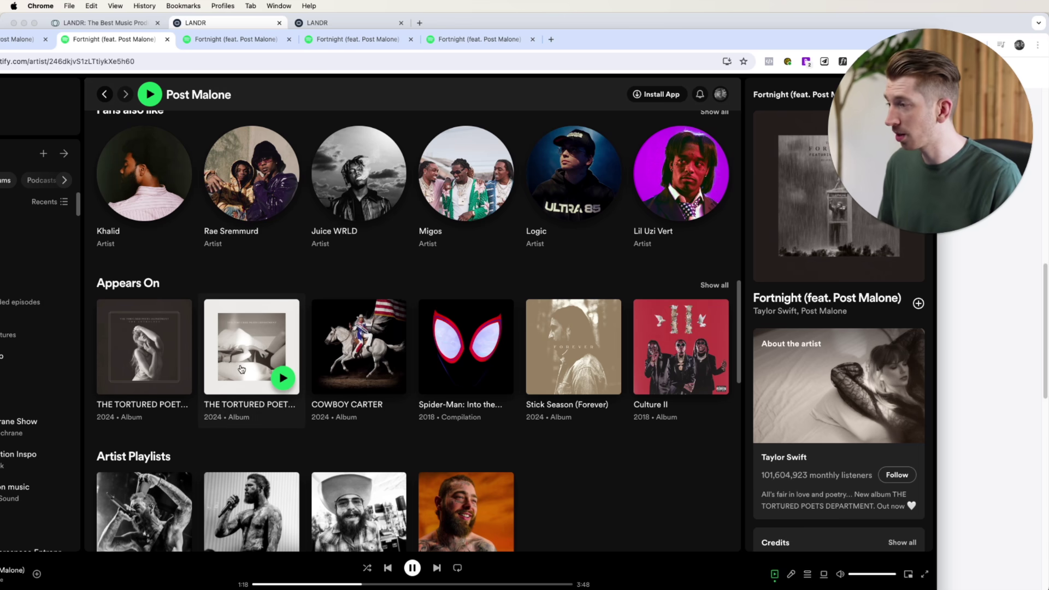
scroll(267, 377, up, 8)
scroll(262, 414, up, 3)
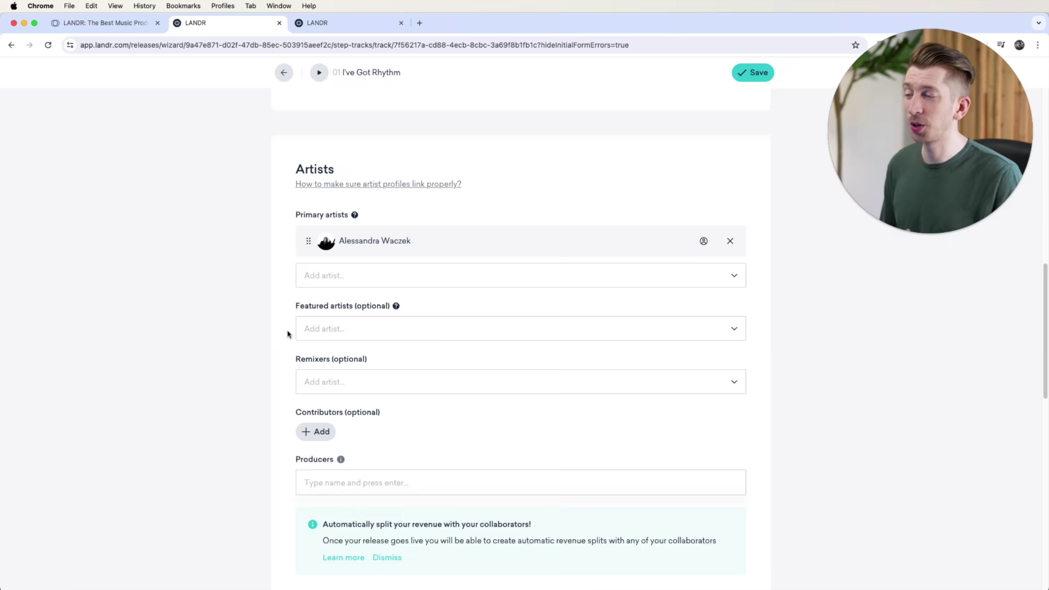
Step: Dismiss the Featured artists list, cancel Add contributor, then bring up Spotify's Fortnight remix page
click(382, 329)
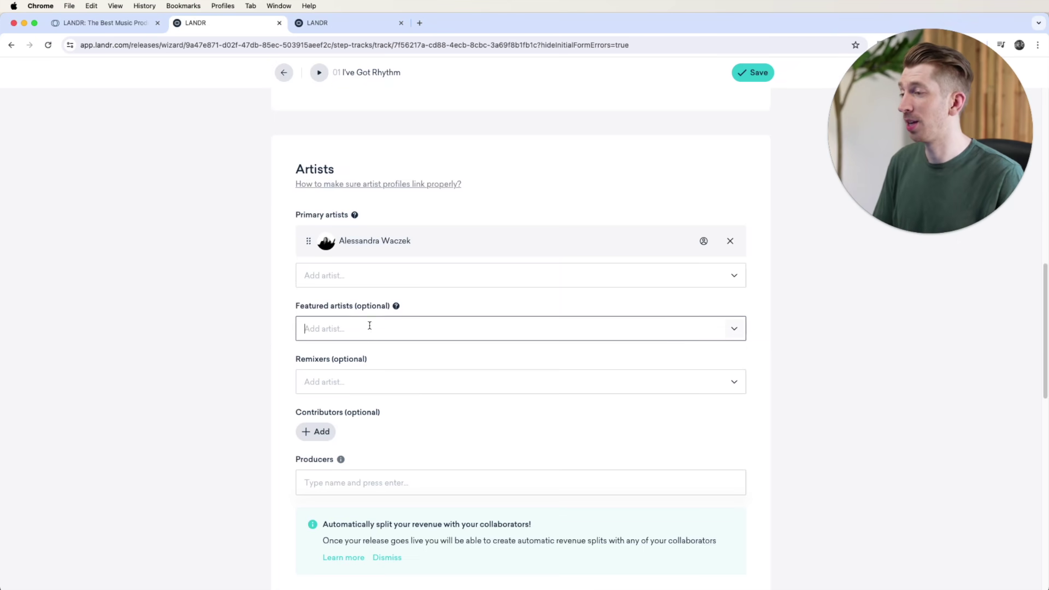
click(262, 326)
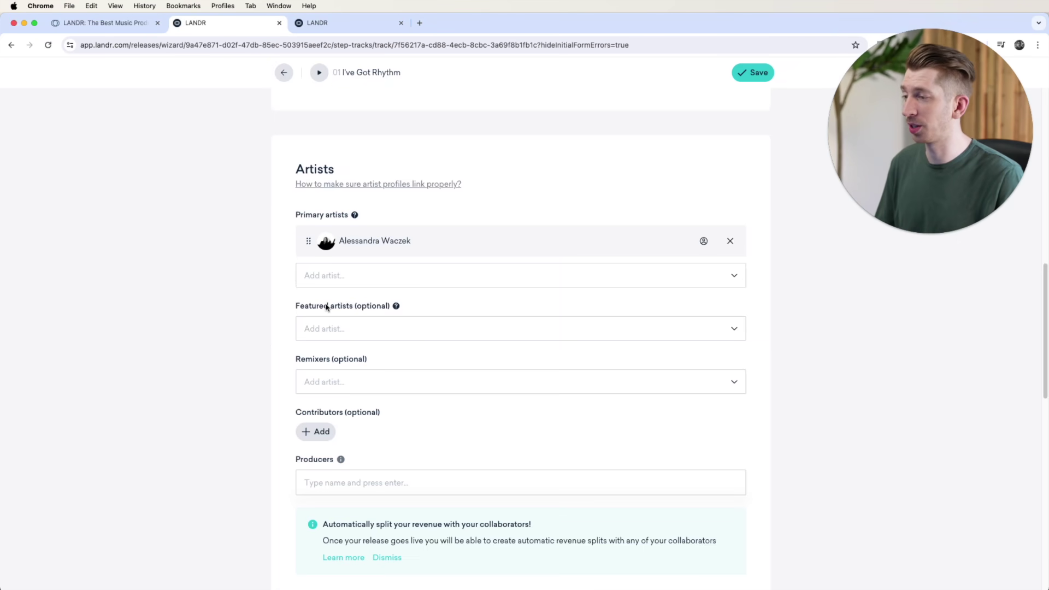
scroll(327, 307, down, 2)
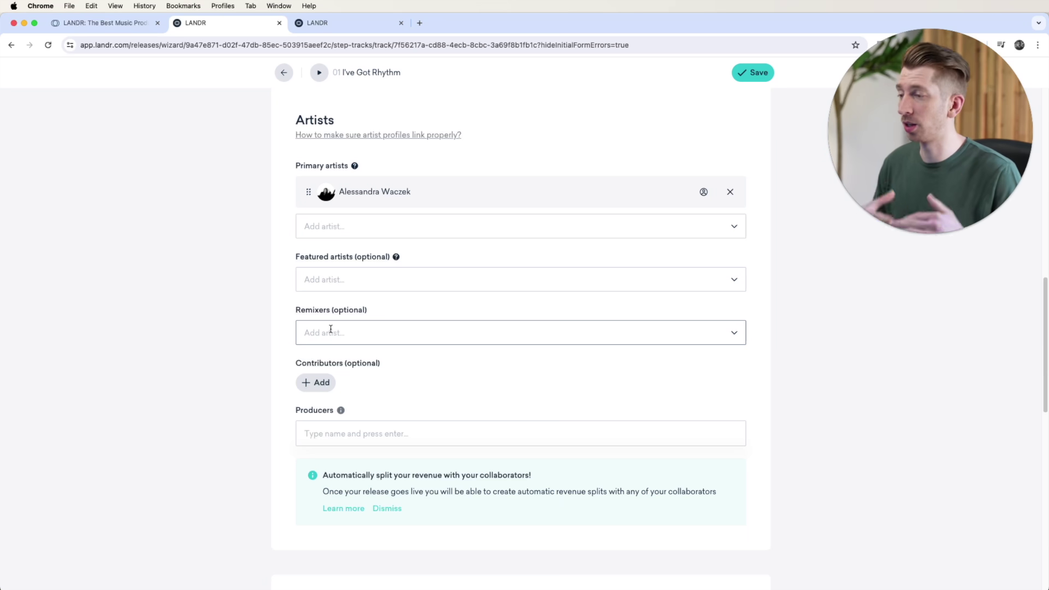
scroll(331, 329, up, 1)
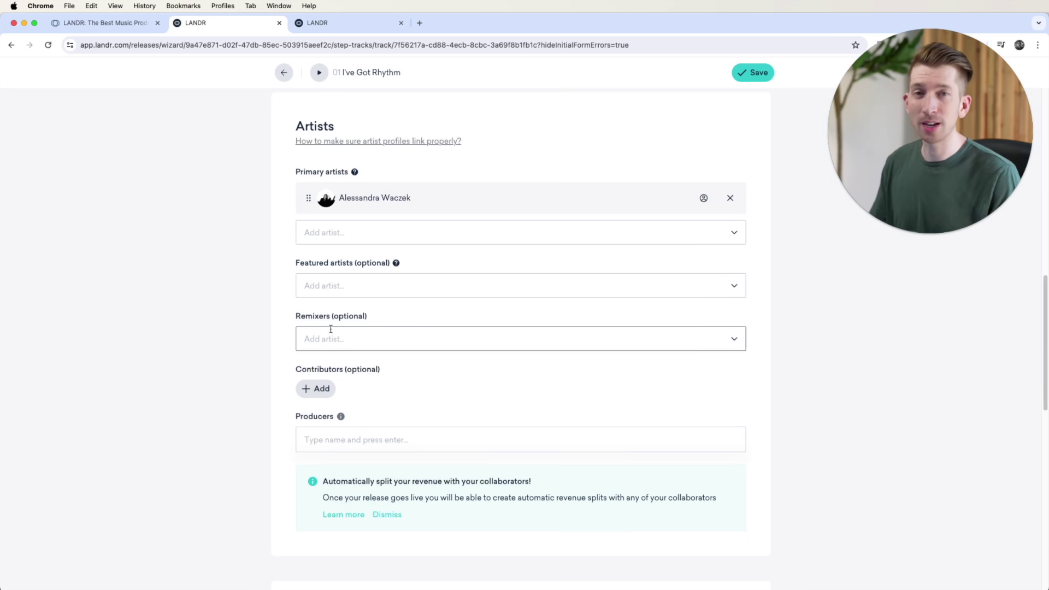
scroll(331, 329, down, 5)
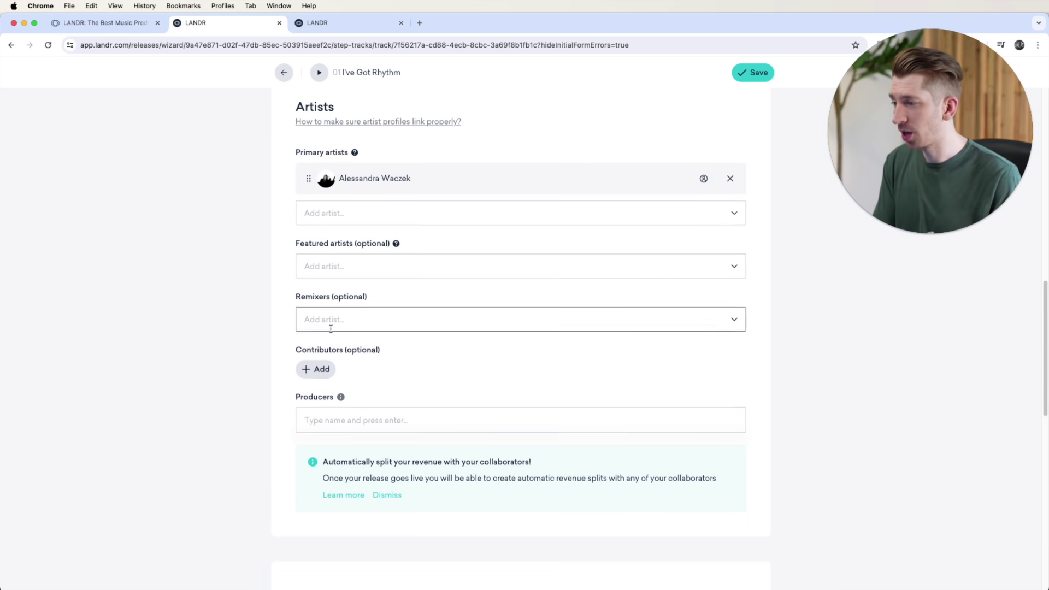
click(309, 360)
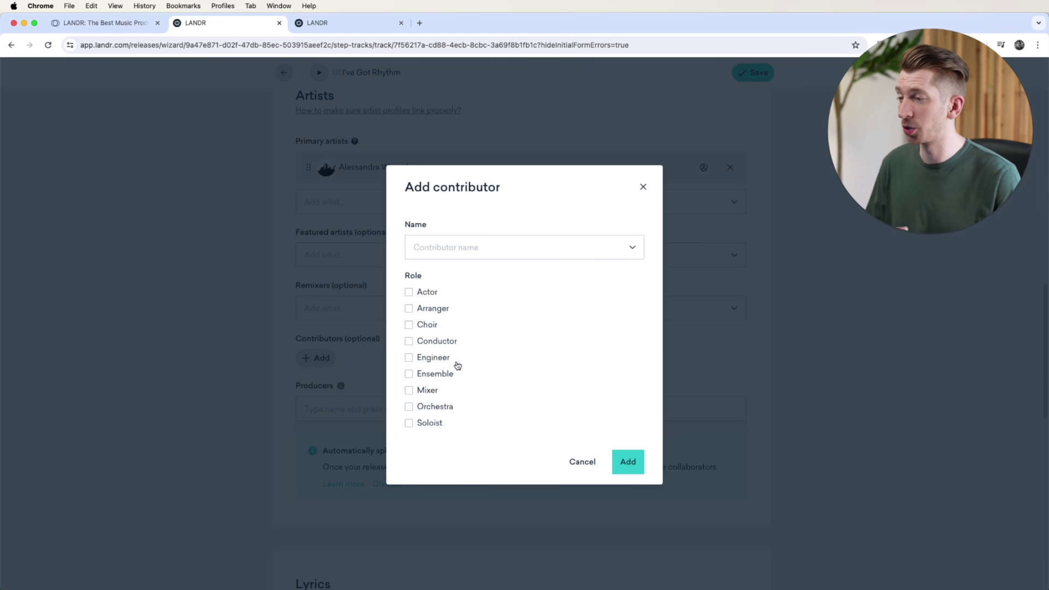
click(580, 467)
scroll(570, 344, down, 3)
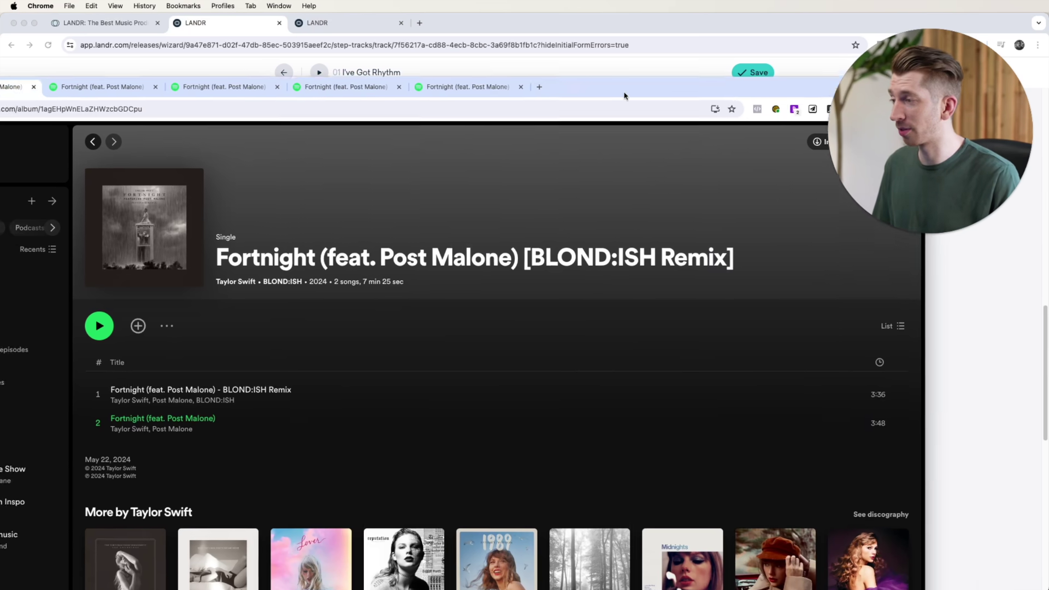
drag(625, 93, 597, 30)
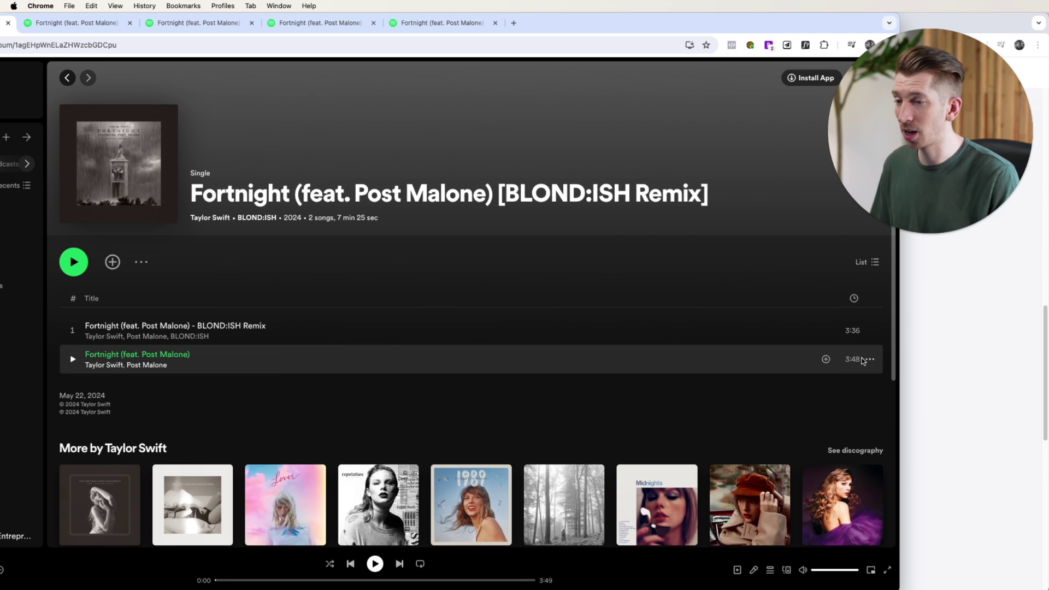
Step: View Spotify's credits for the second track, 'Fortnight (feat. Post Malone)'
click(869, 360)
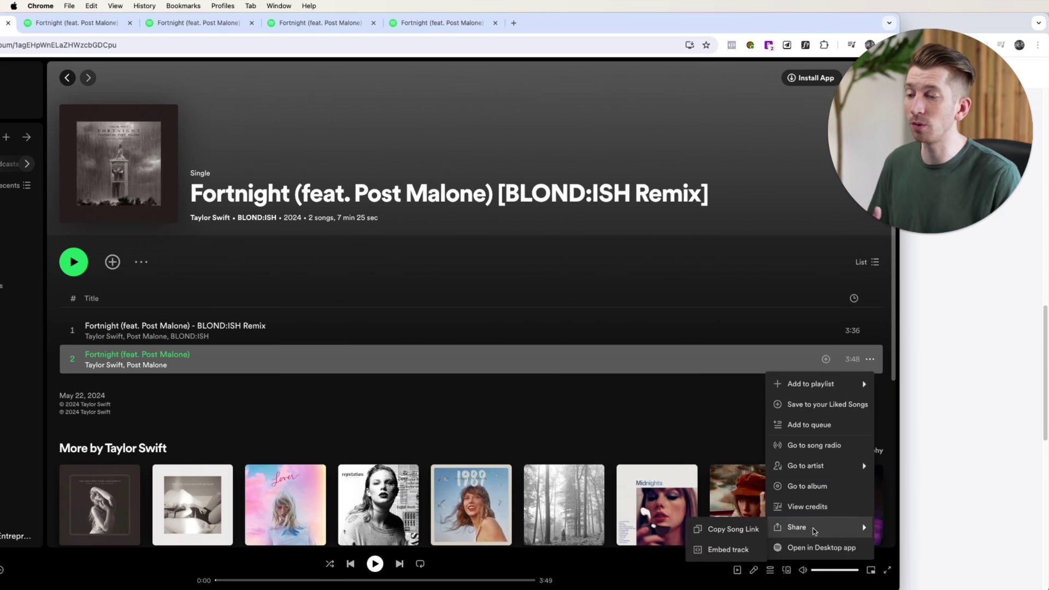
click(809, 507)
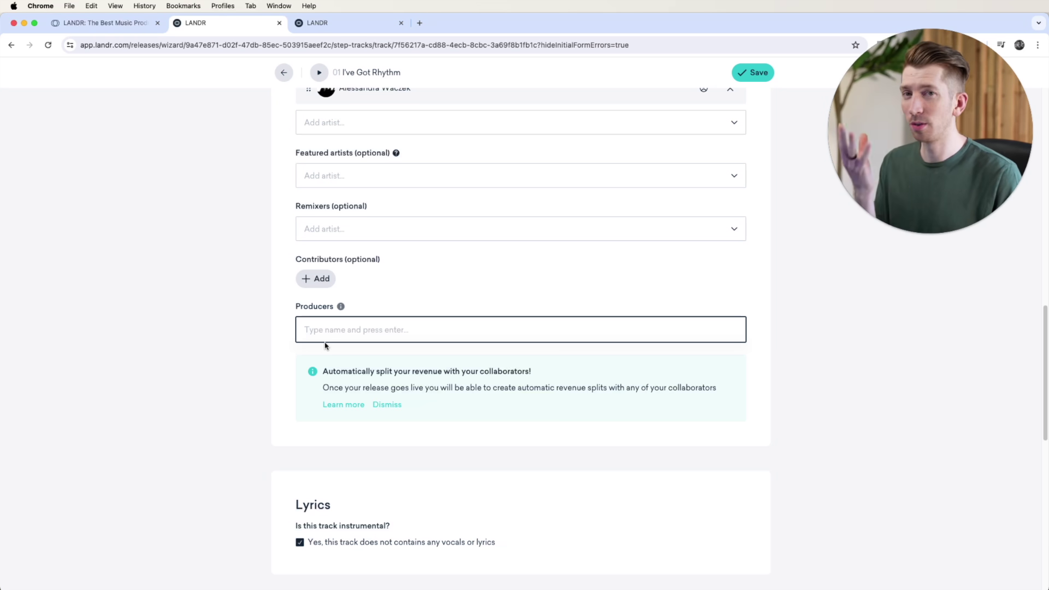
Step: Mark the track as having vocals, with English as the lyrics language
scroll(289, 328, down, 5)
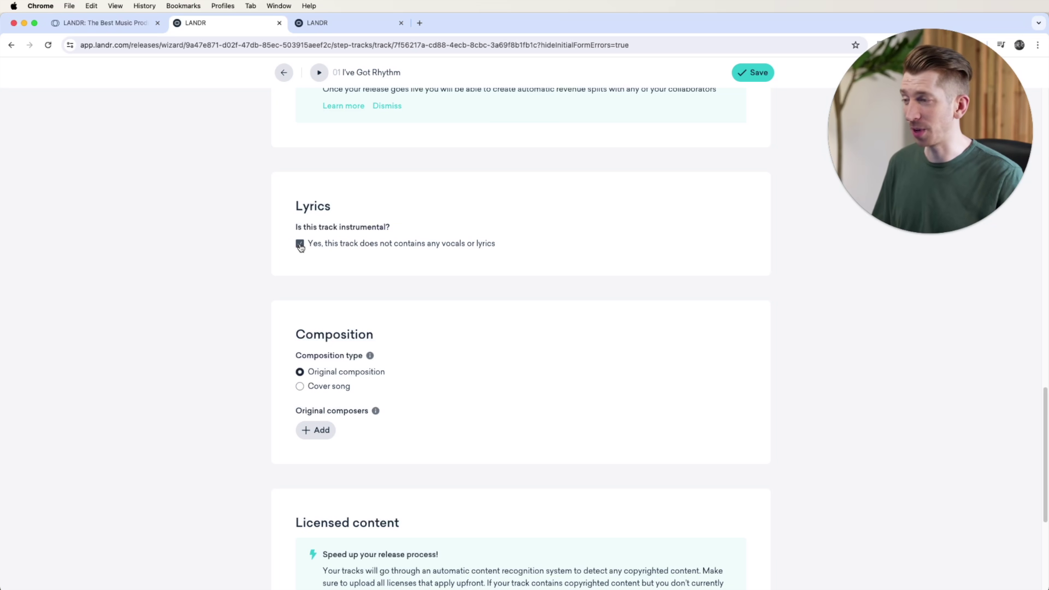
click(300, 244)
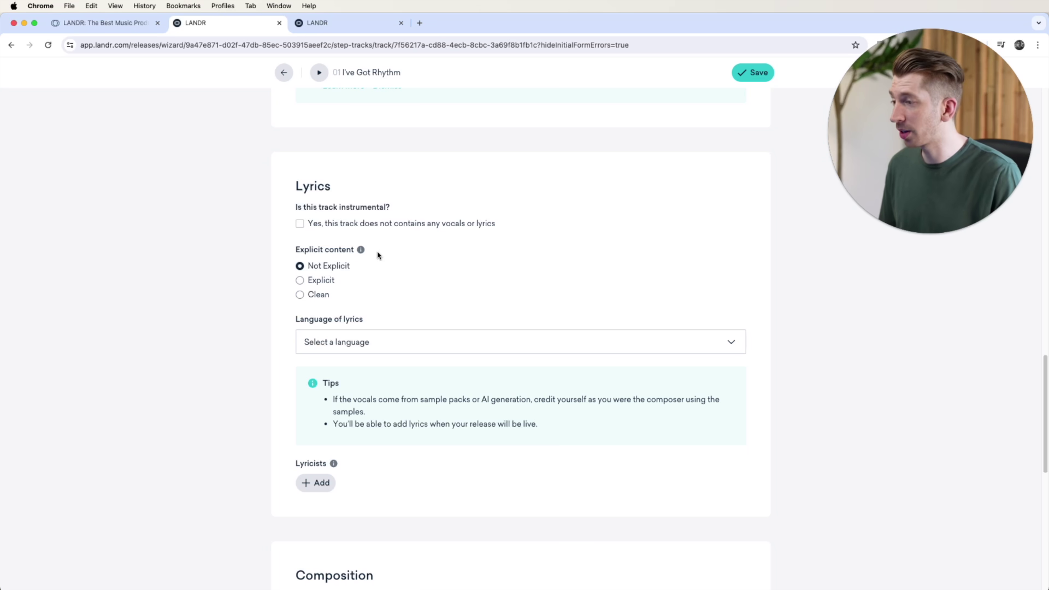
click(381, 340)
key(Escape)
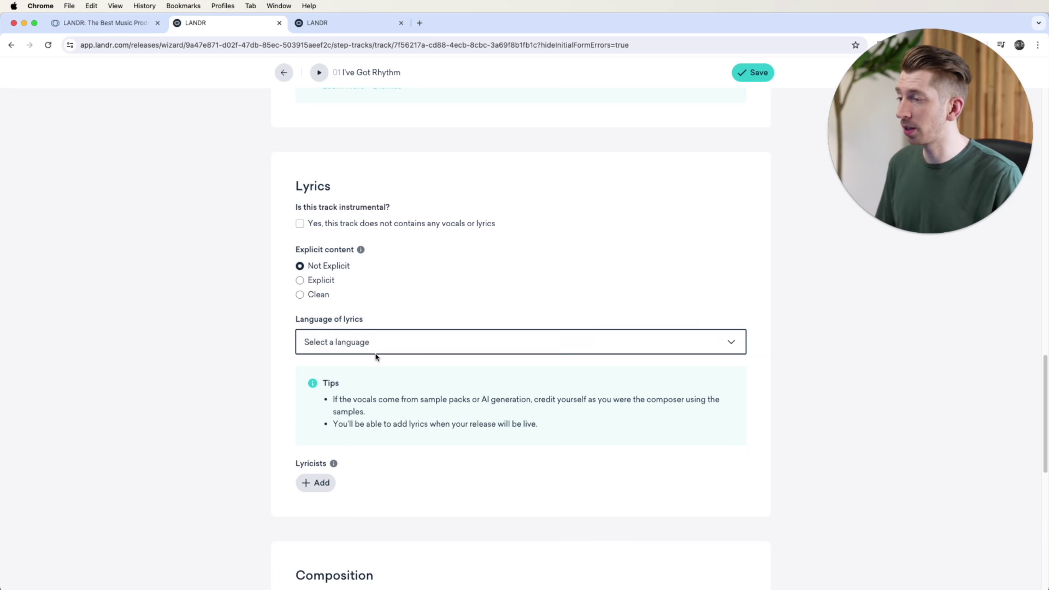
scroll(376, 355, down, 1)
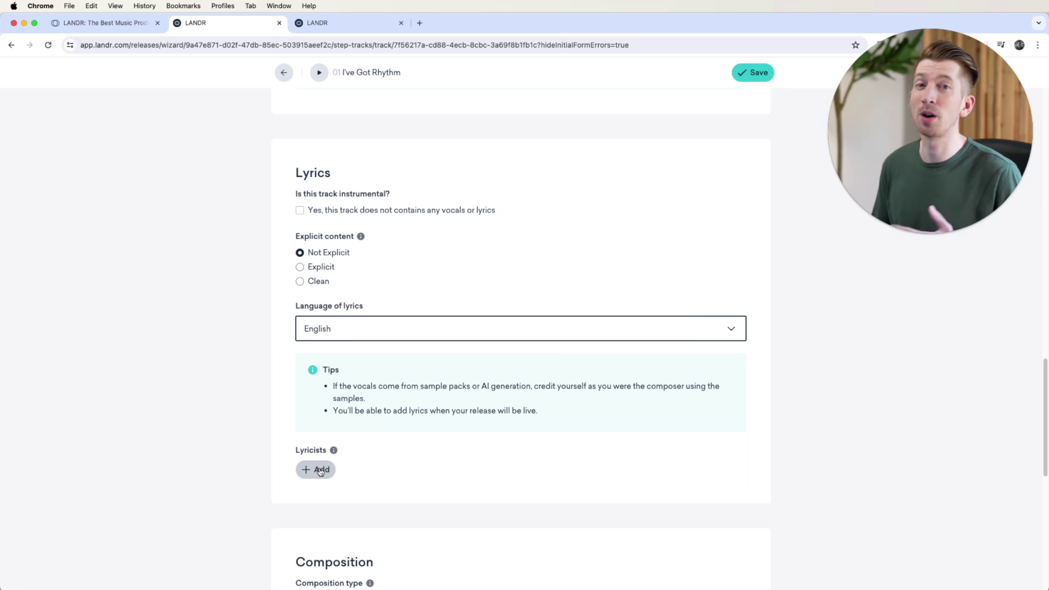
Step: Add the lyricist by legal name with a separately named publisher, then mark the track instrumental
click(320, 470)
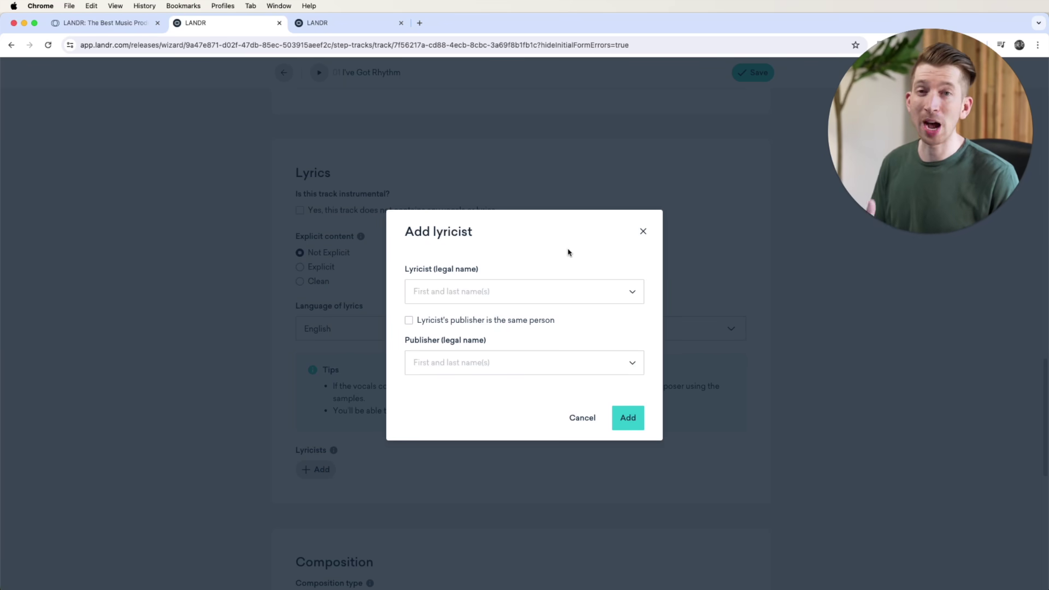
click(457, 293)
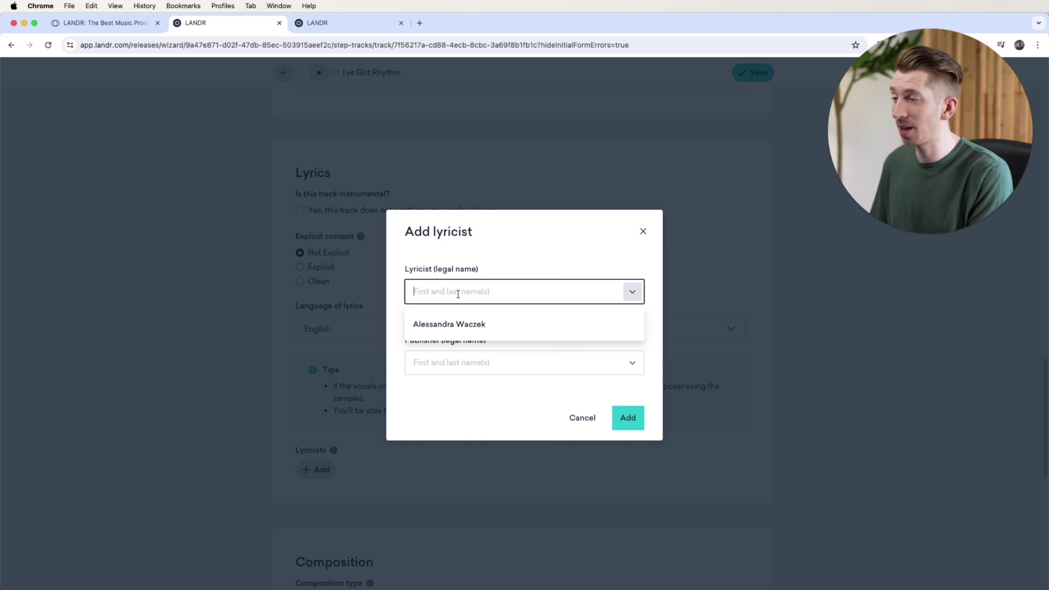
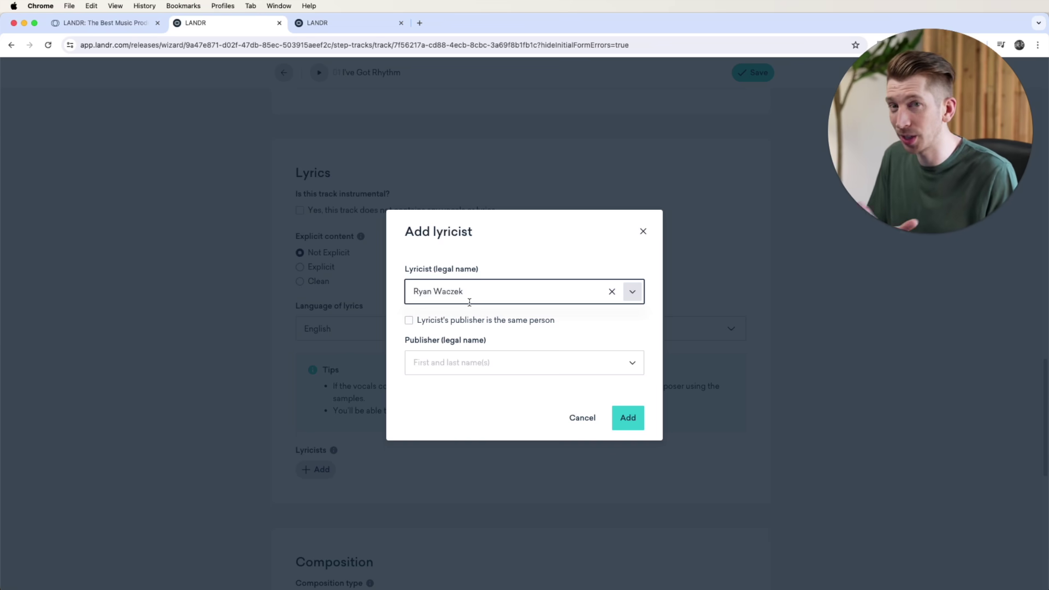
click(411, 322)
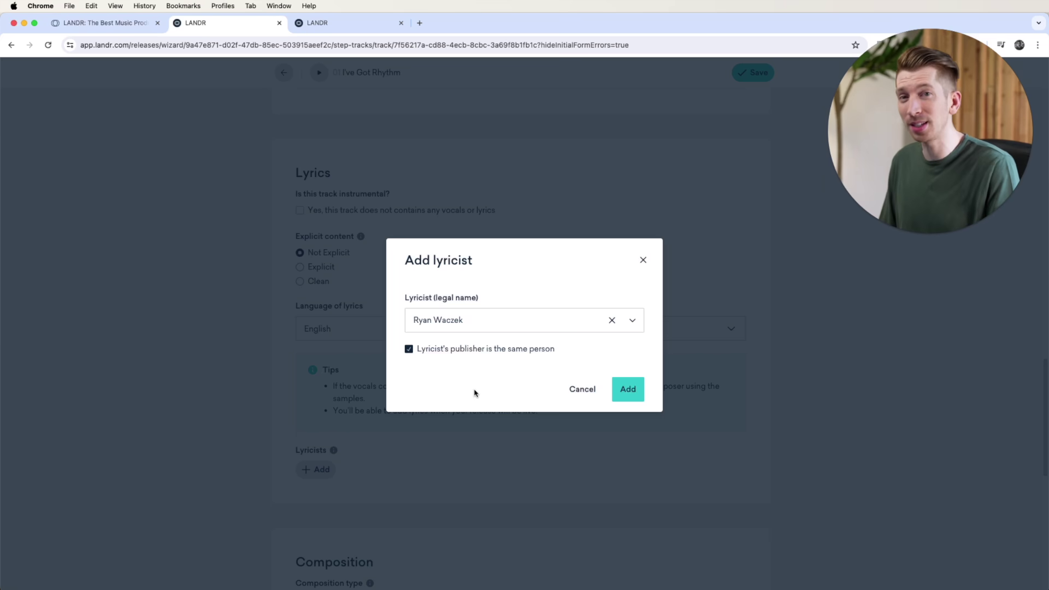
click(420, 350)
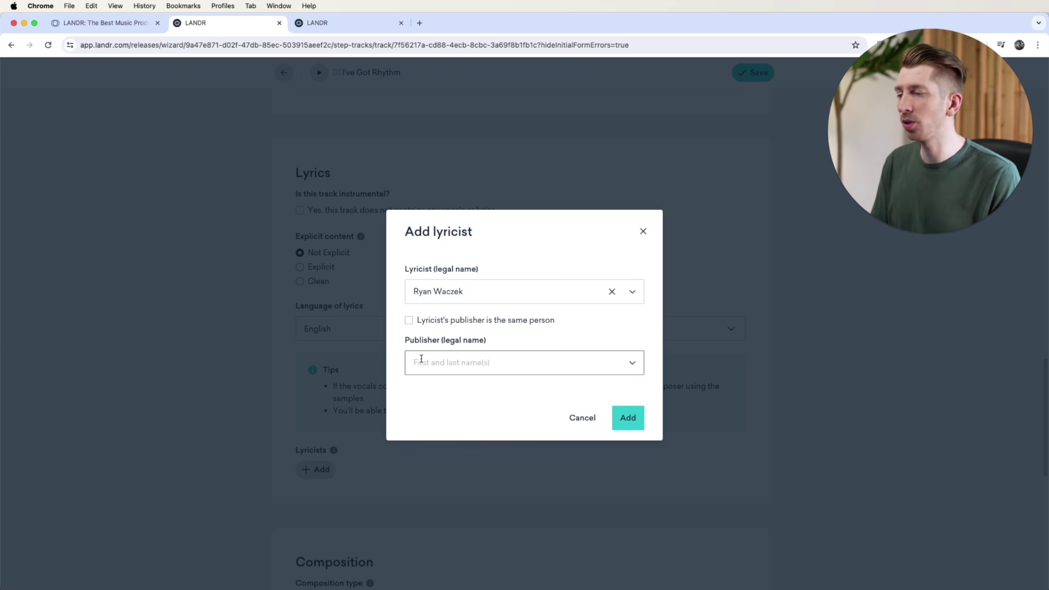
click(435, 366)
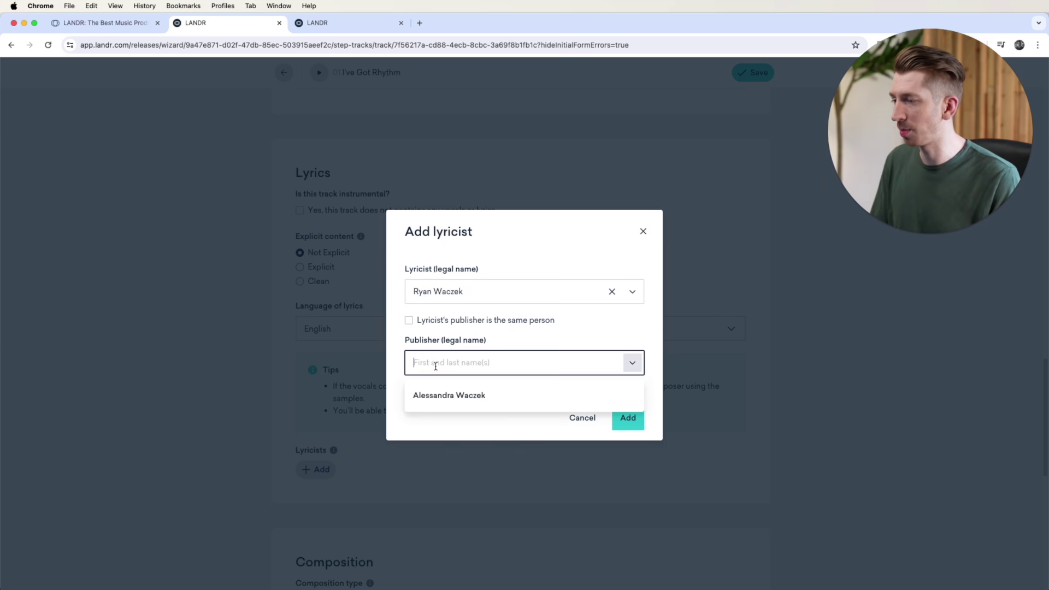
key(Return)
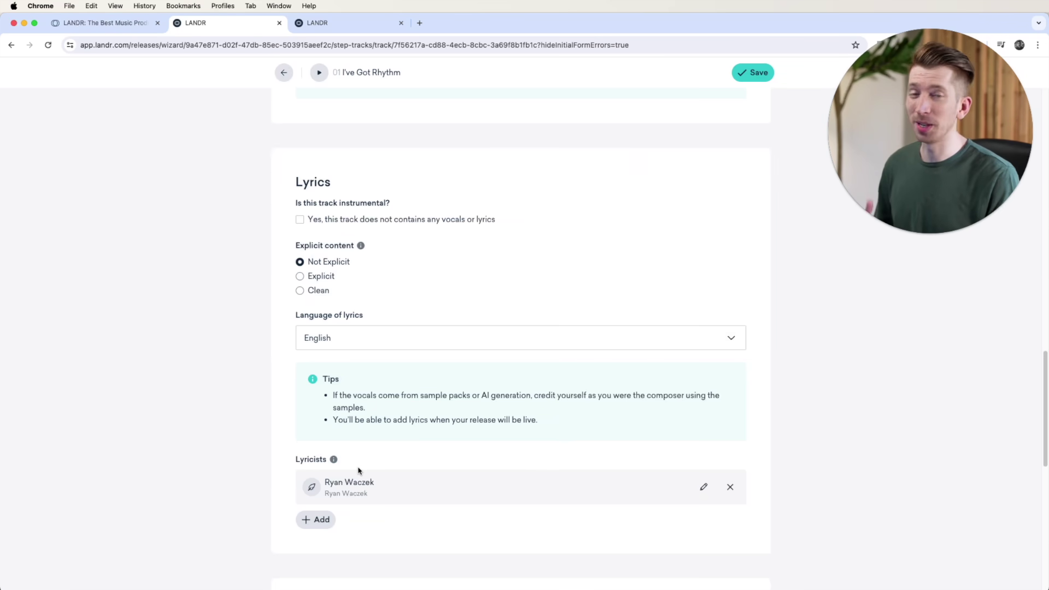
click(300, 220)
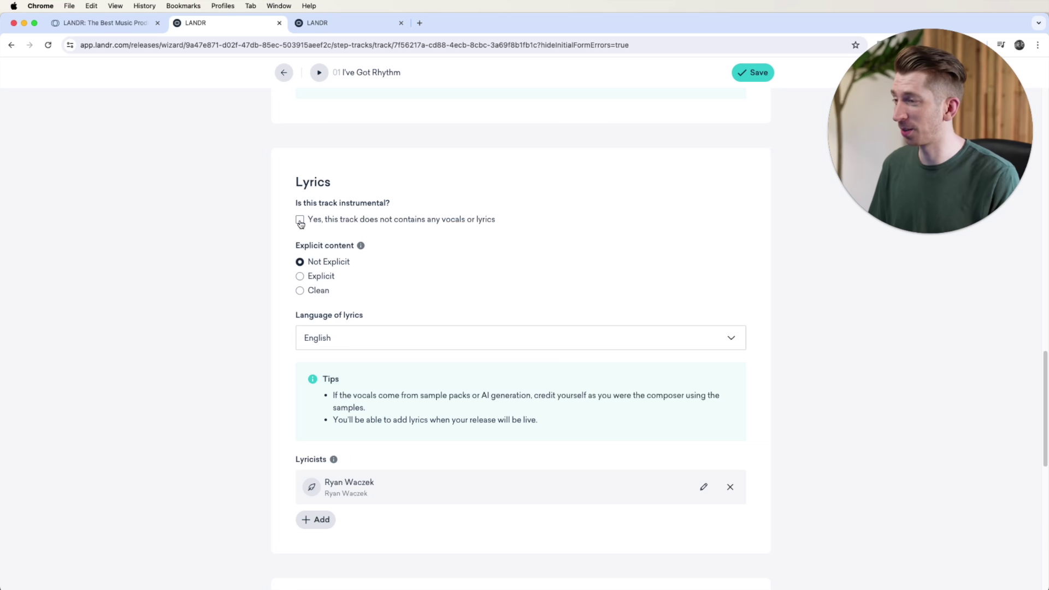
scroll(416, 257, down, 2)
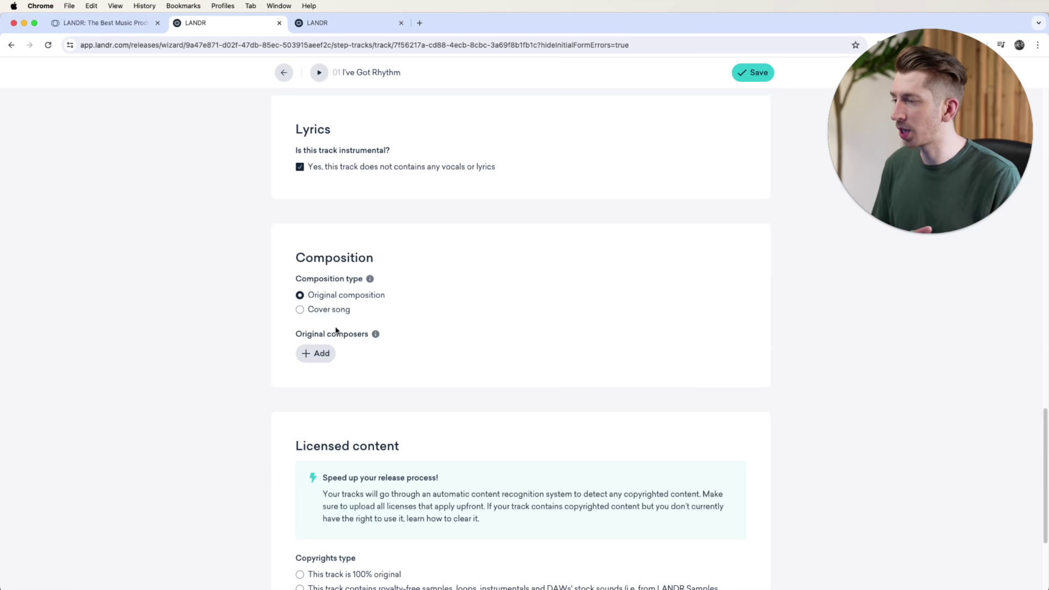
click(318, 354)
click(466, 289)
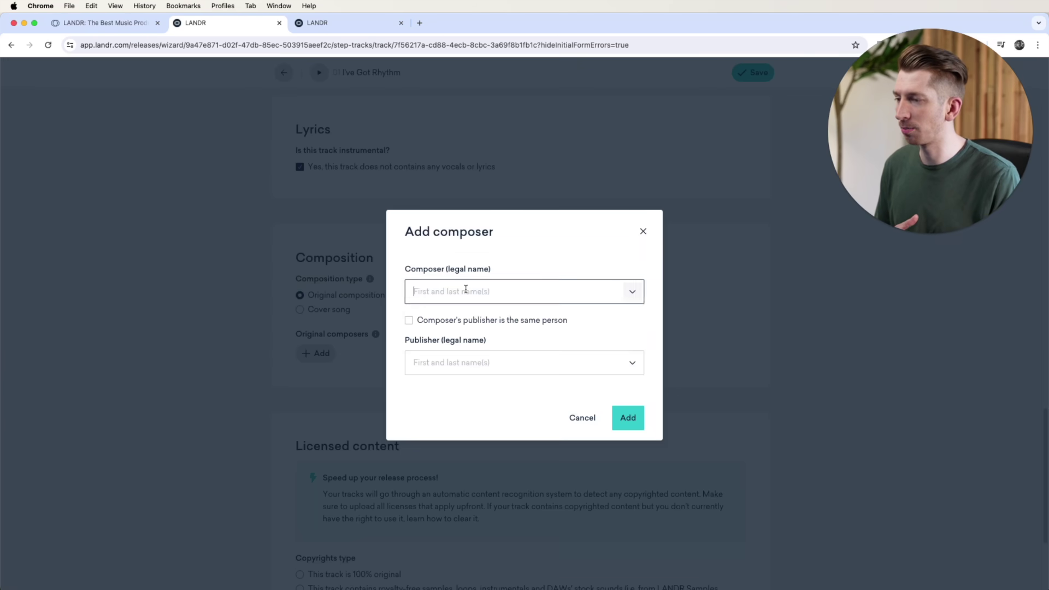
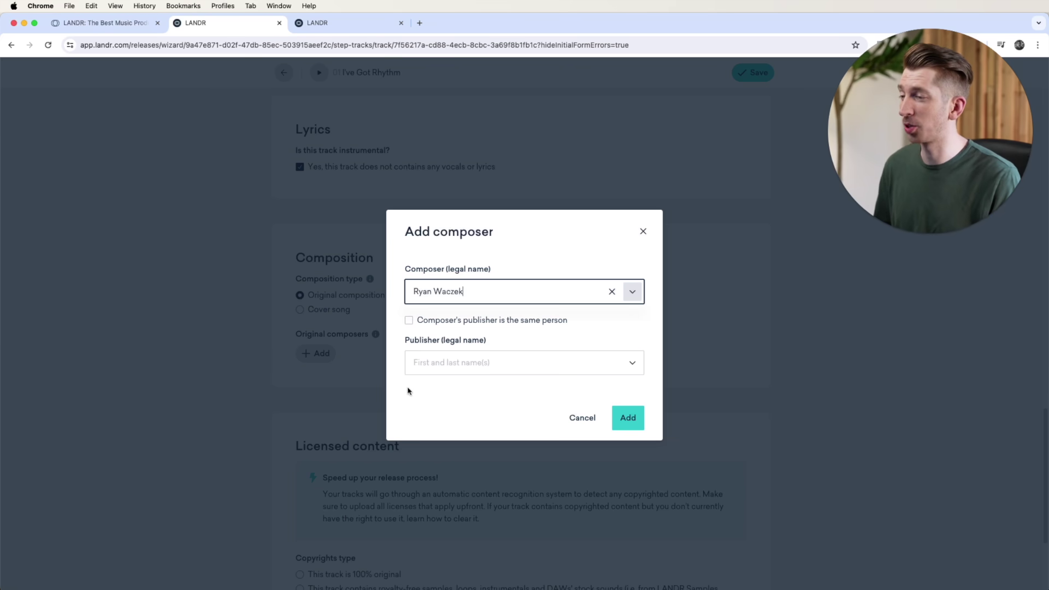
click(627, 421)
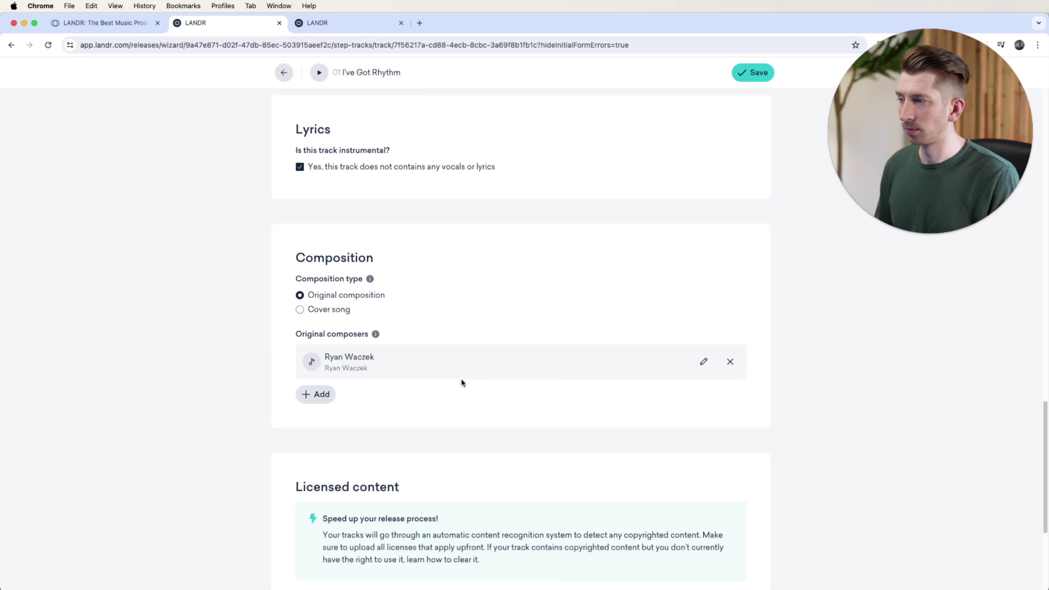
click(730, 362)
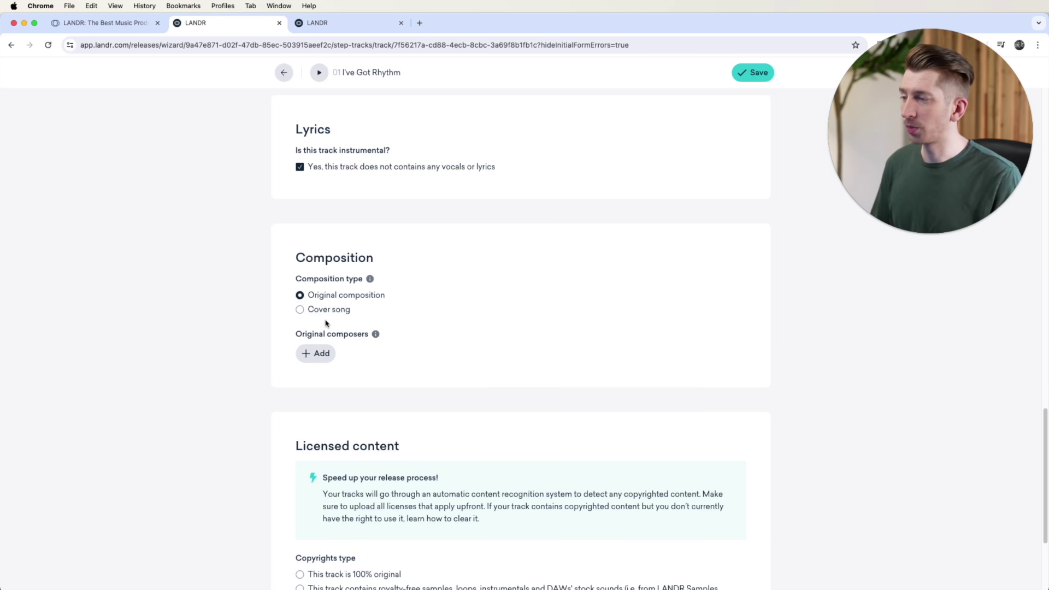
Step: Choose Cover song with 'I already have a license', then bring up the Easy Song window
click(300, 309)
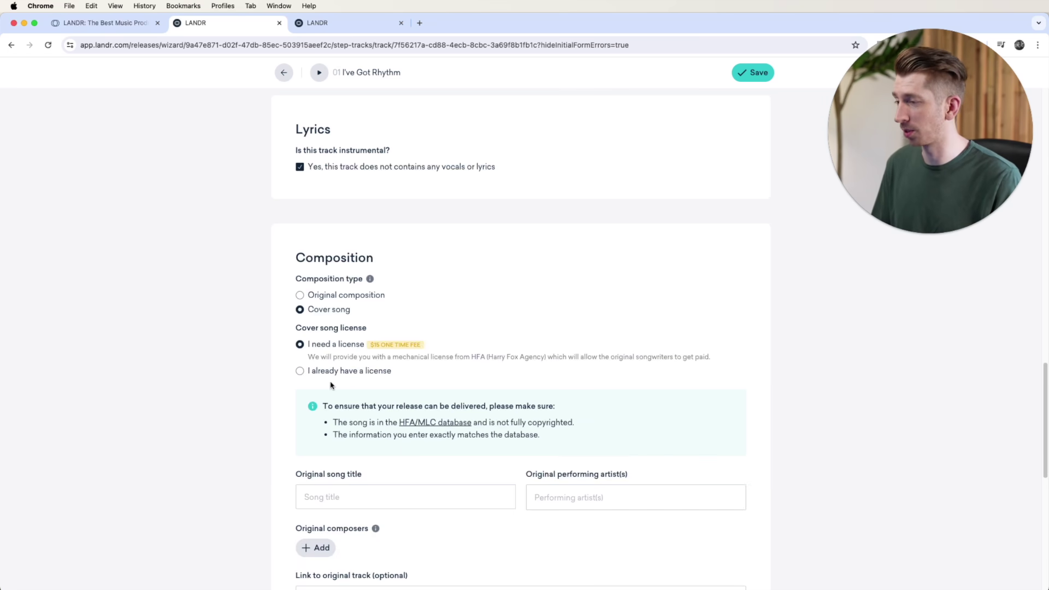
scroll(330, 385, down, 1)
scroll(330, 385, down, 5)
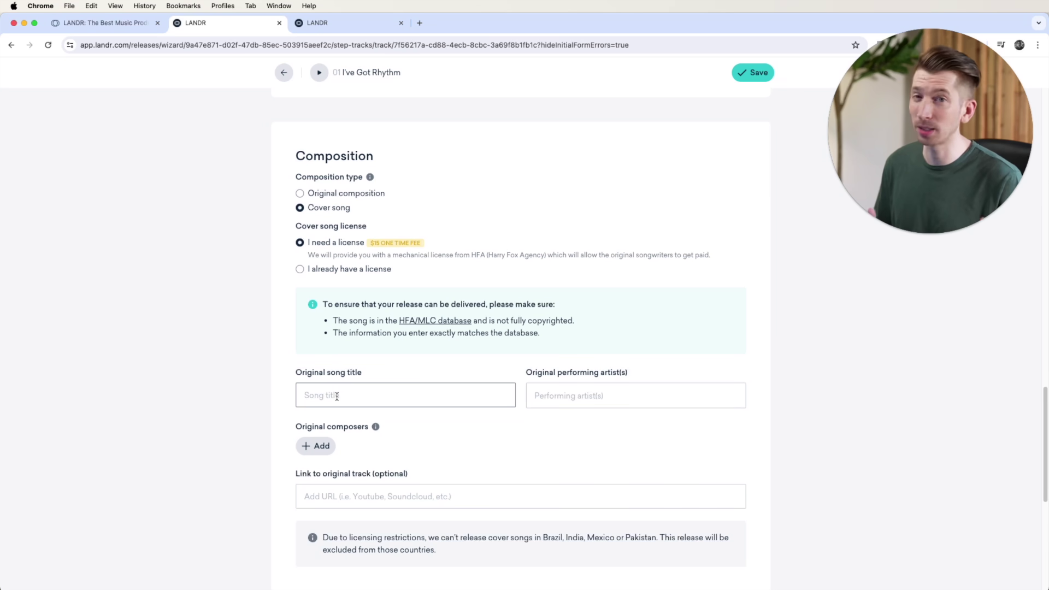
scroll(336, 396, down, 2)
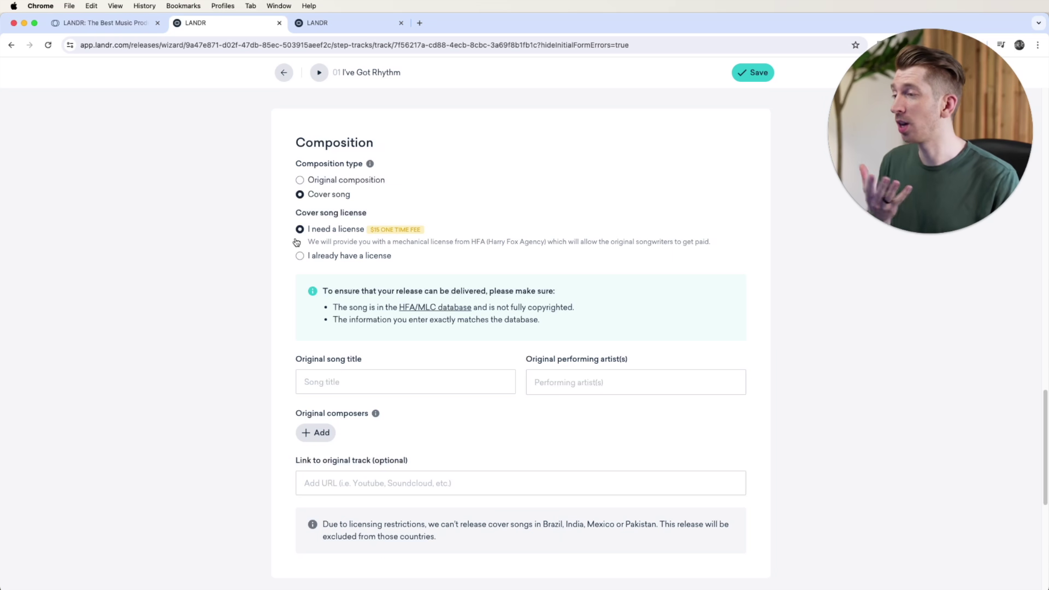
click(300, 256)
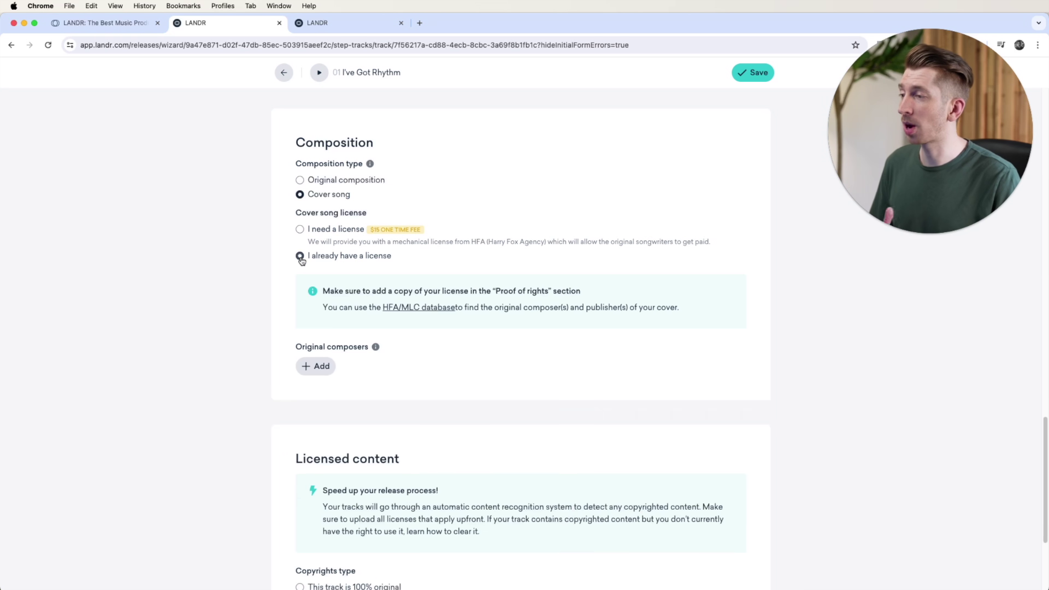
scroll(382, 372, down, 1)
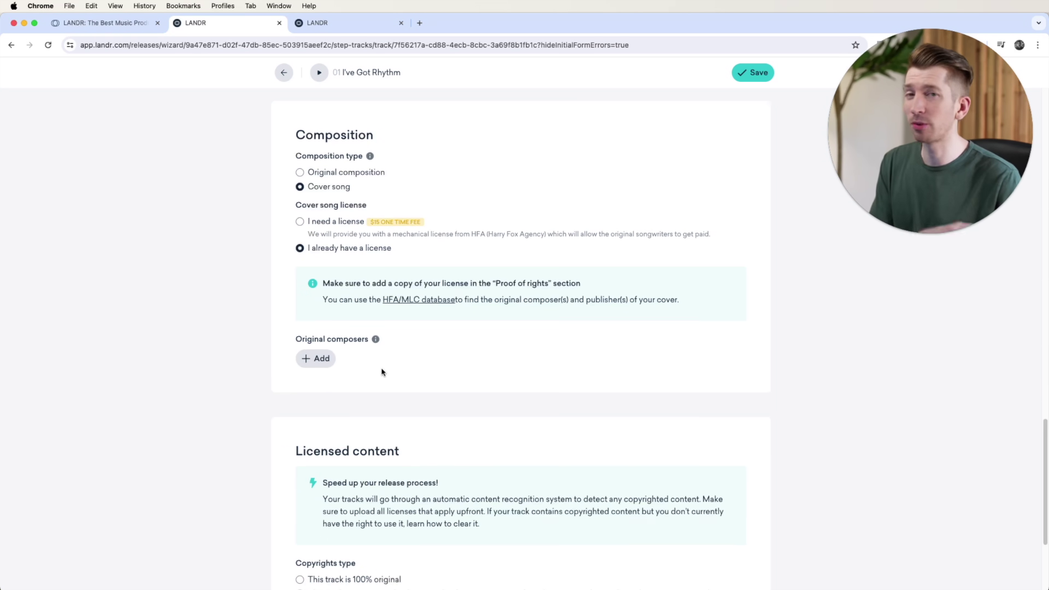
scroll(382, 372, down, 5)
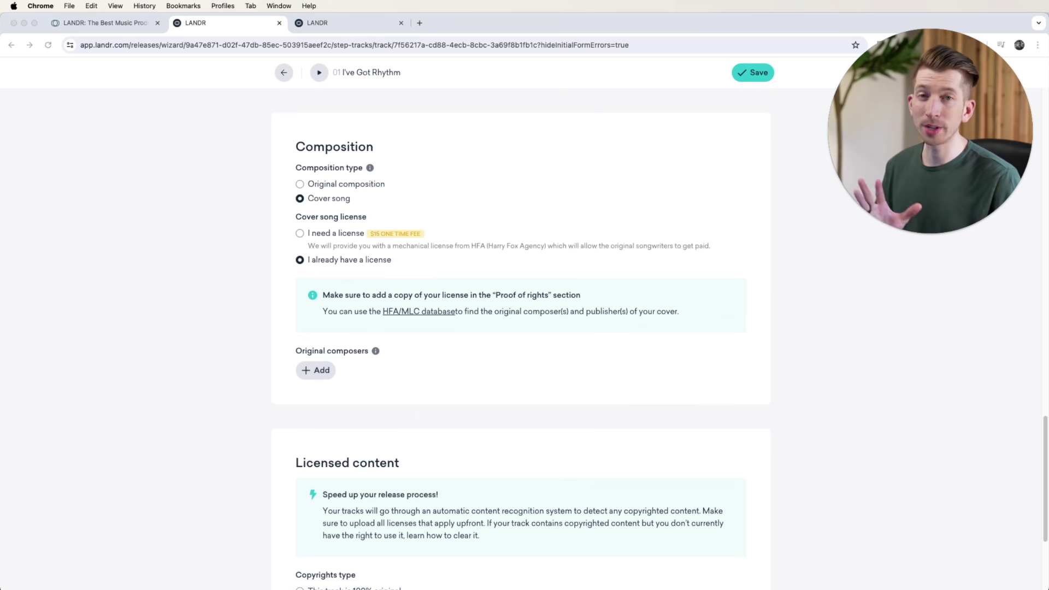
drag(547, 589, 507, 41)
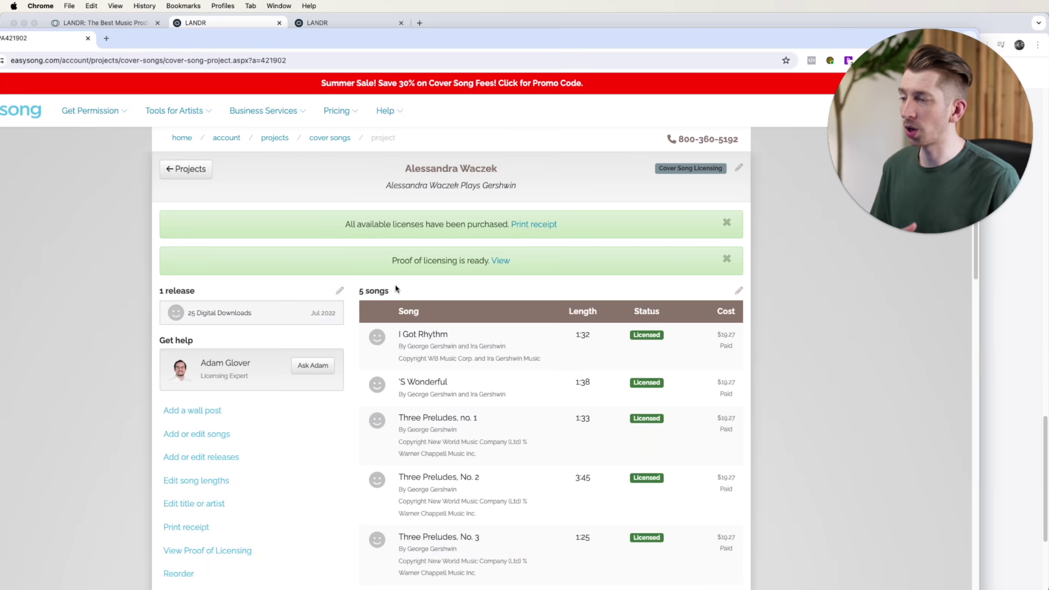
Step: Review Easysong's signed proof of licensing listing the five Gershwin cover songs
click(500, 261)
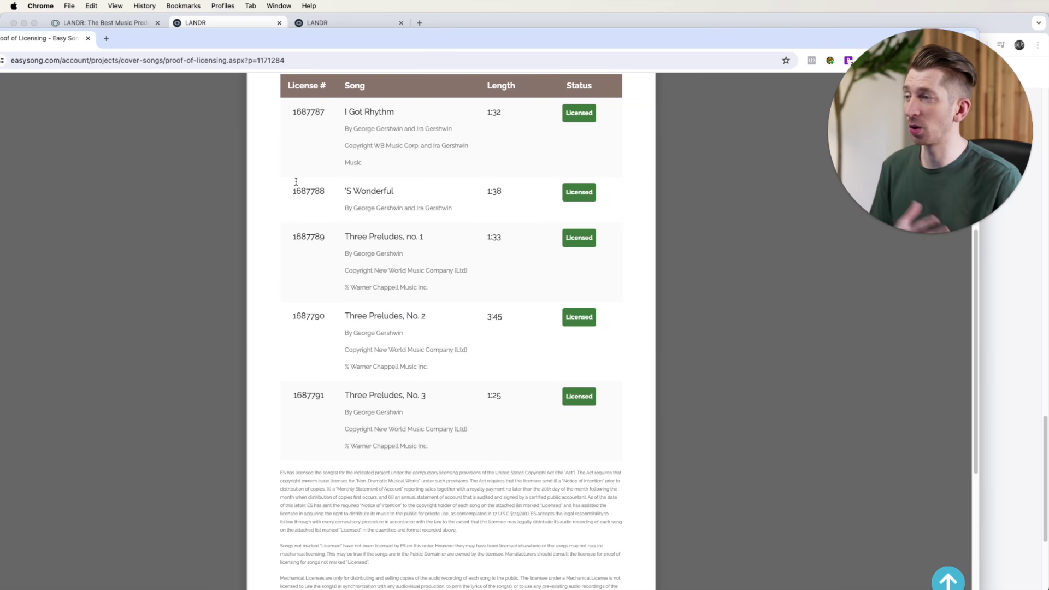
scroll(440, 355, down, 5)
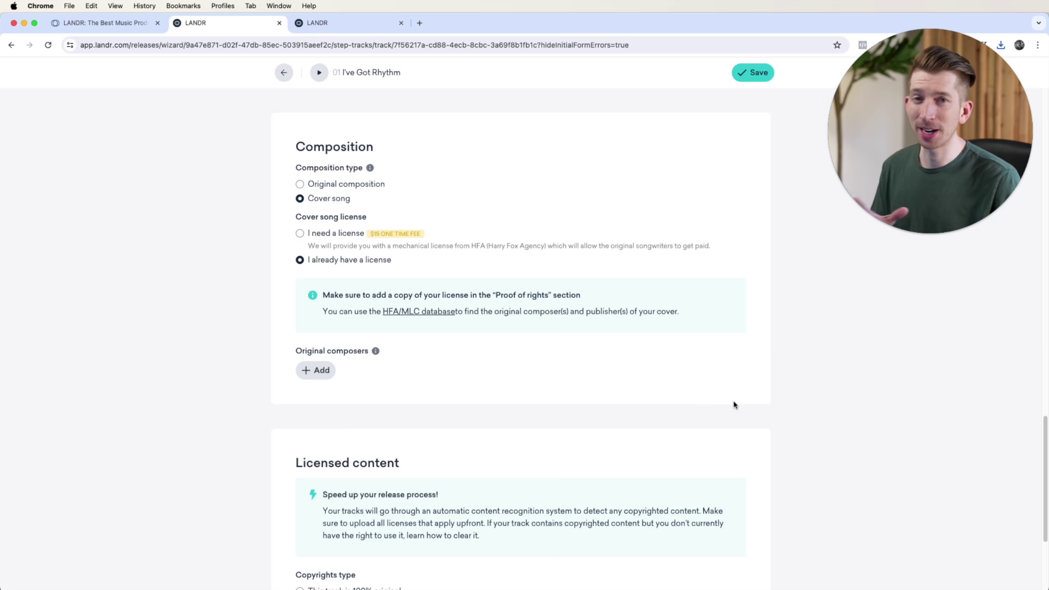
scroll(733, 404, down, 4)
click(322, 498)
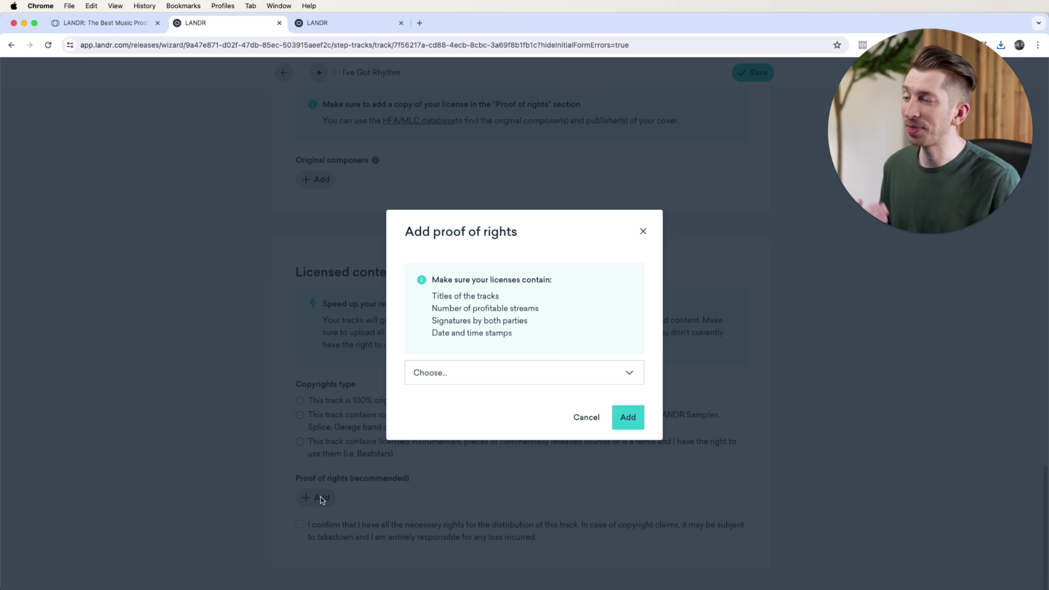
Step: Upload the licensing PDF from Downloads as proof of rights with type Other
click(458, 375)
click(435, 449)
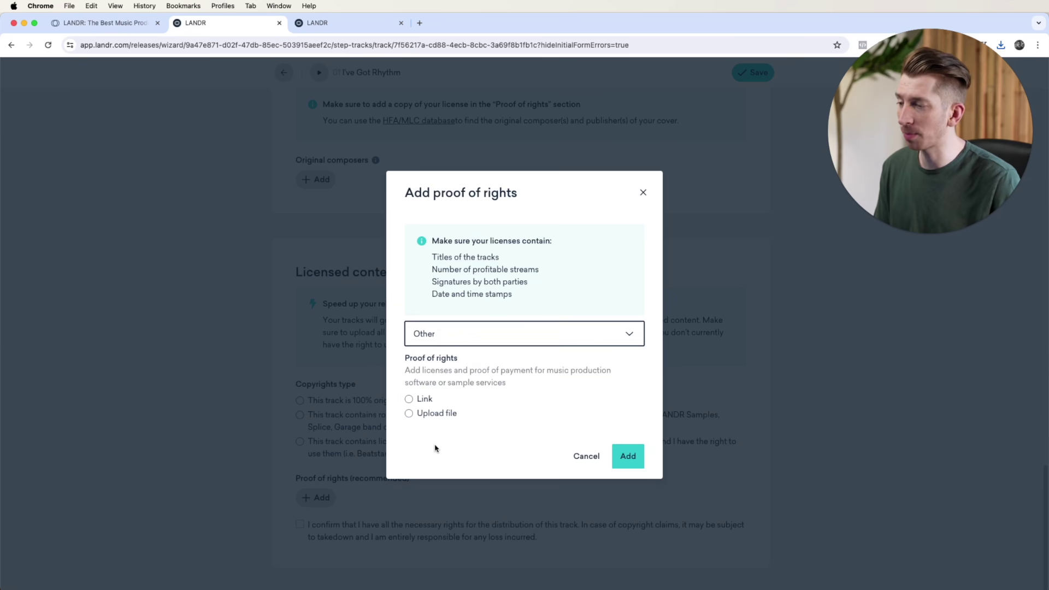
click(409, 415)
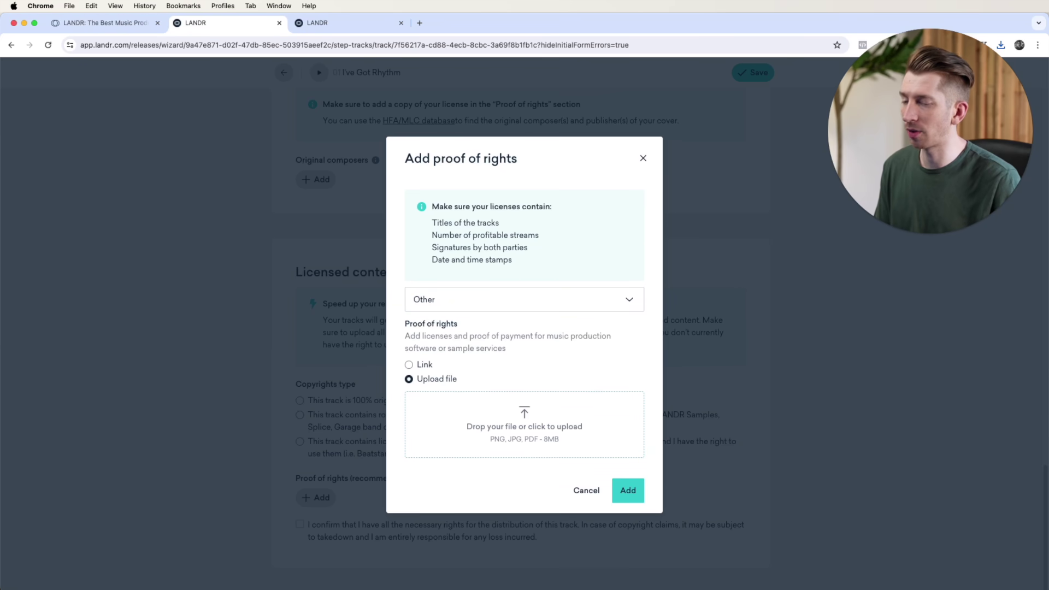
click(1047, 588)
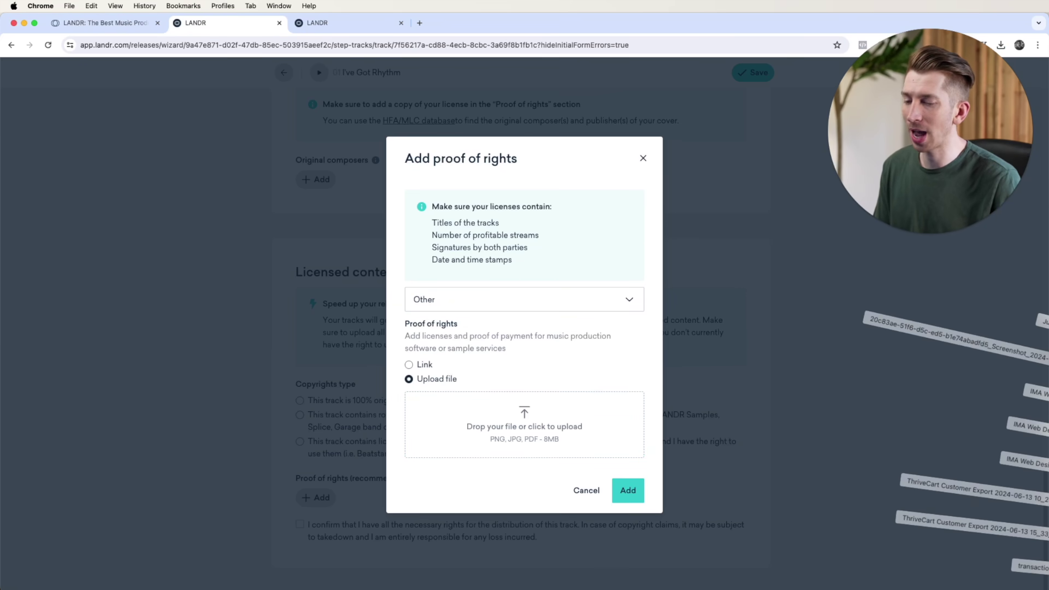
drag(1046, 588, 495, 418)
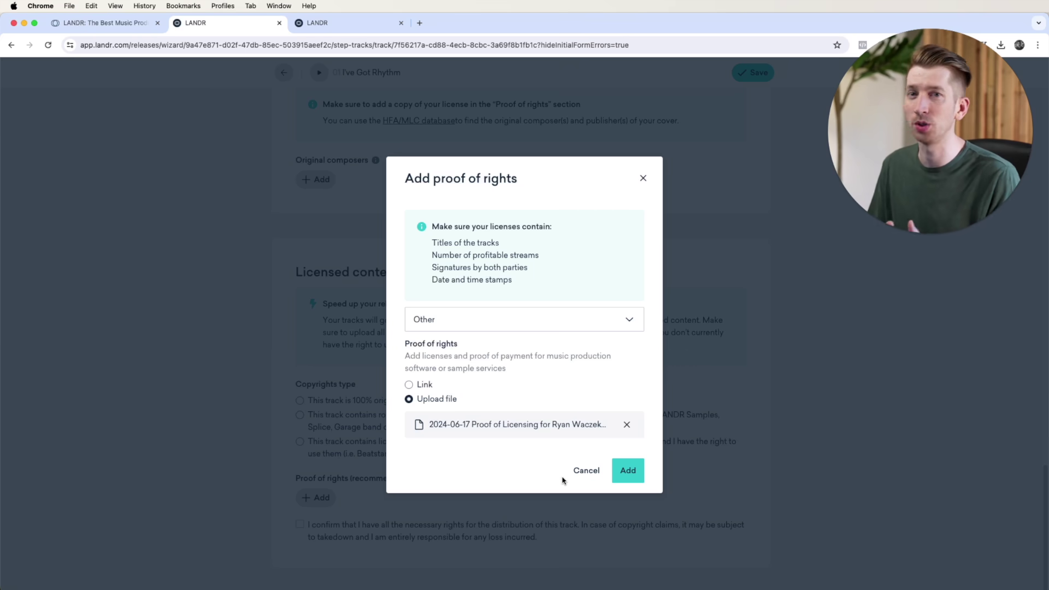
click(628, 470)
scroll(629, 461, up, 6)
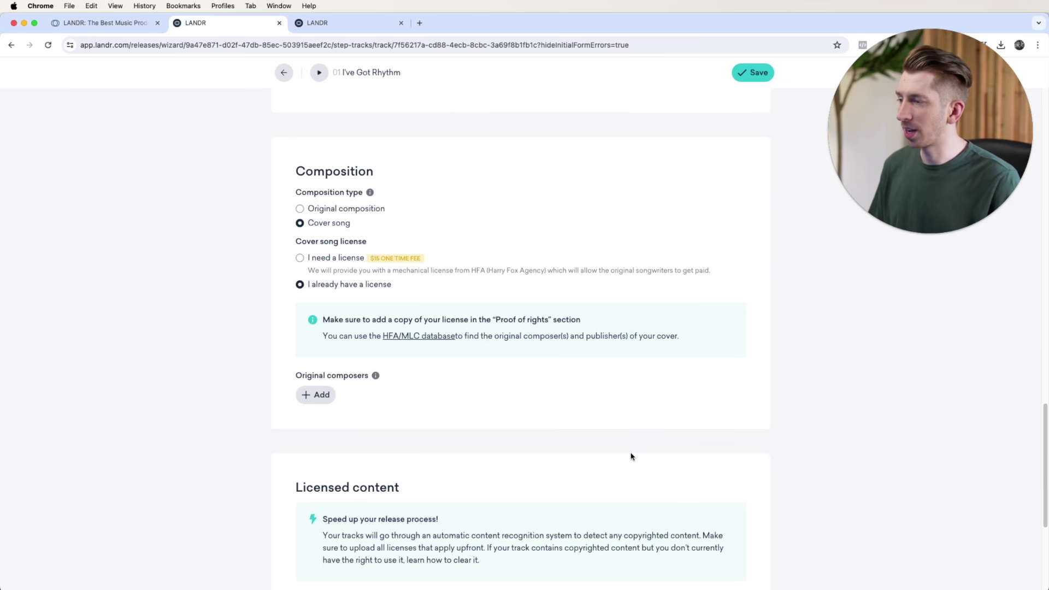
Step: Switch the cover license to 'I need a license' and open the HFA/MLC database in a new tab
scroll(388, 286, up, 1)
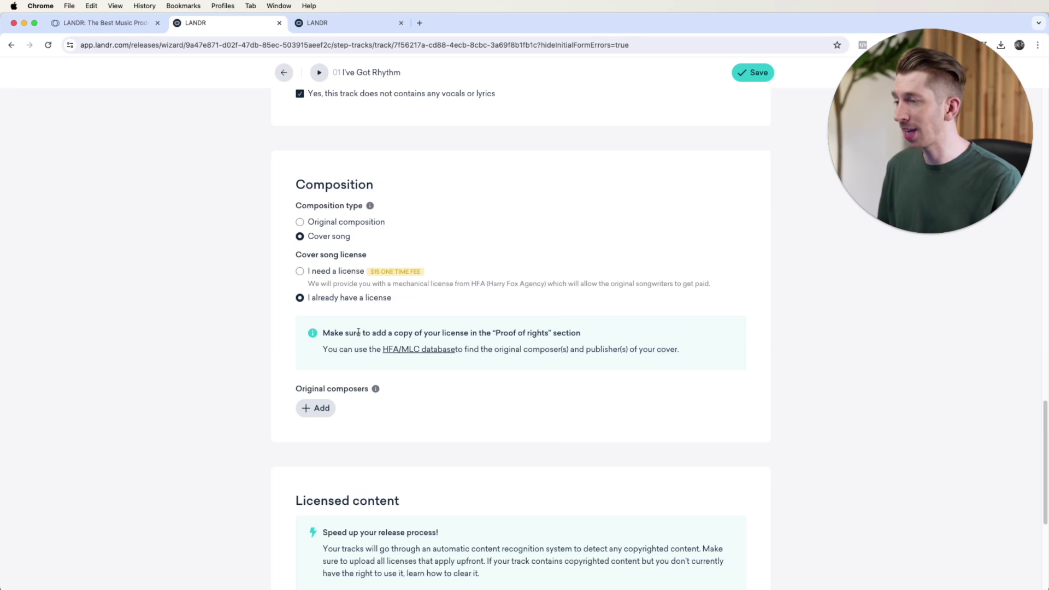
click(300, 271)
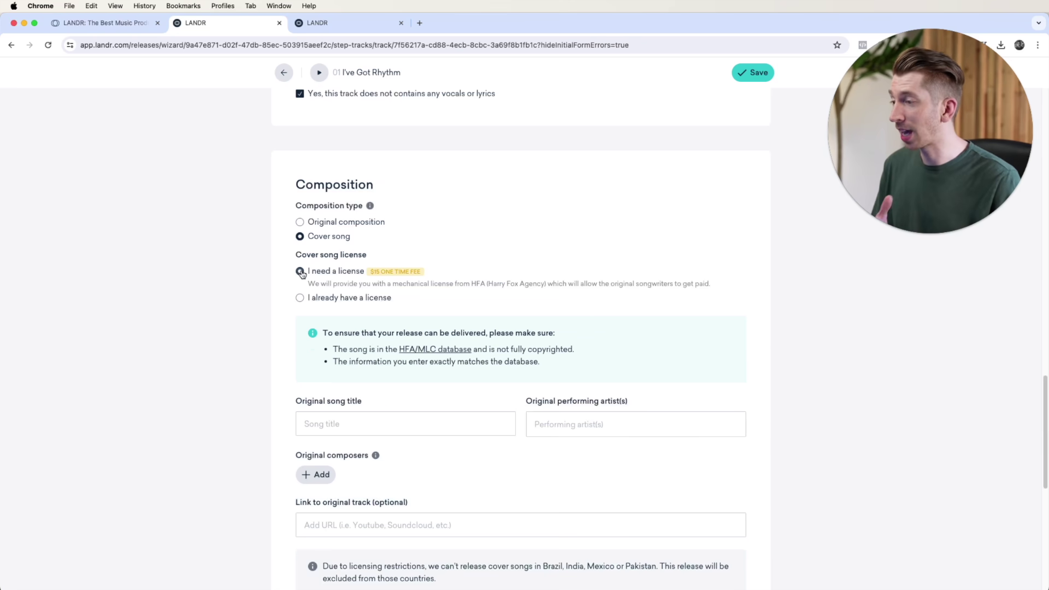
drag(472, 349, 399, 349)
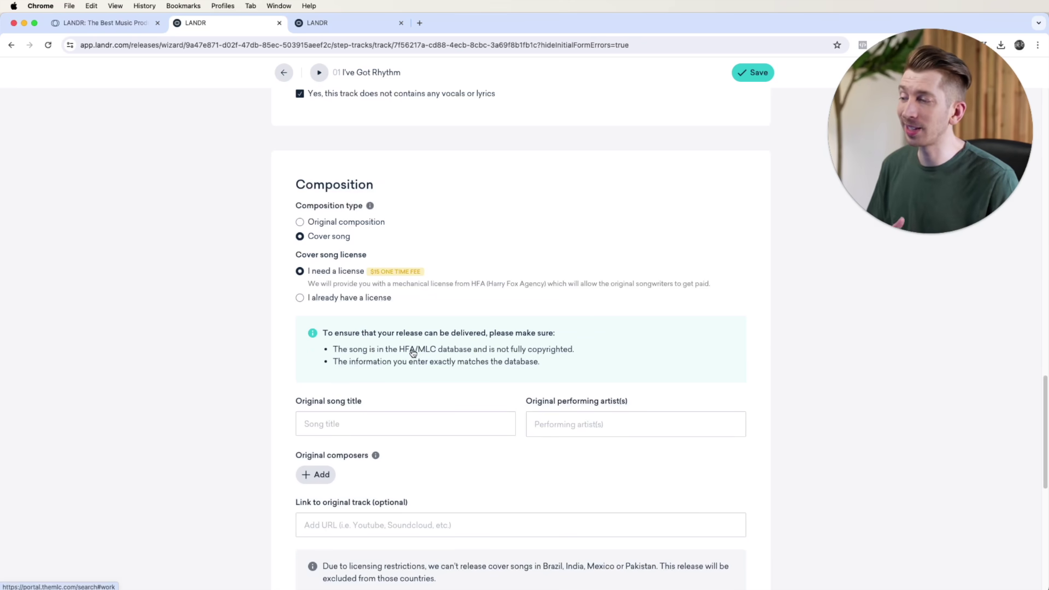
right_click(413, 351)
click(431, 356)
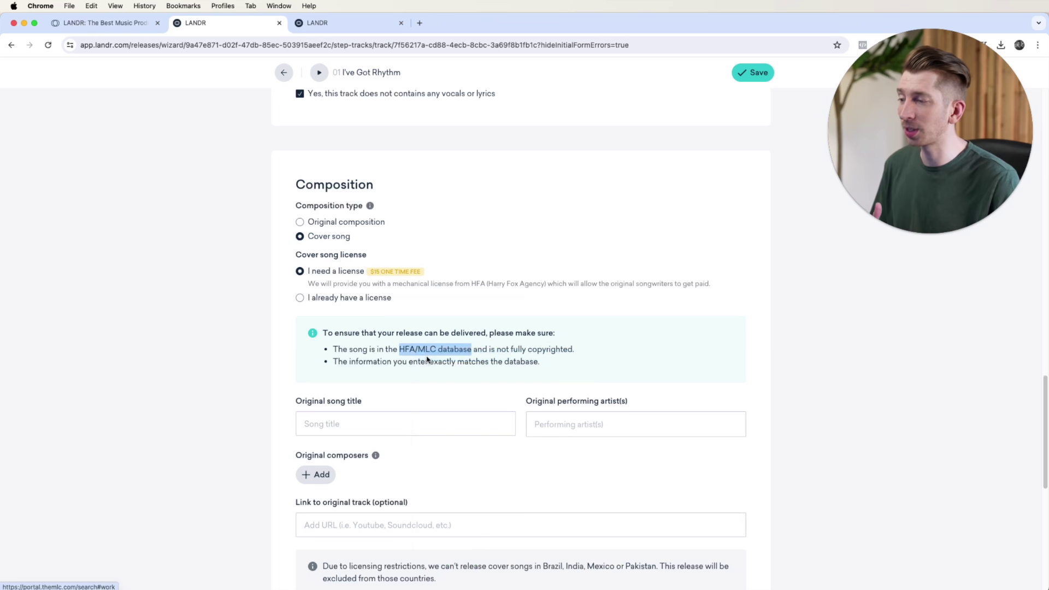
click(428, 327)
key(ctrl+Tab)
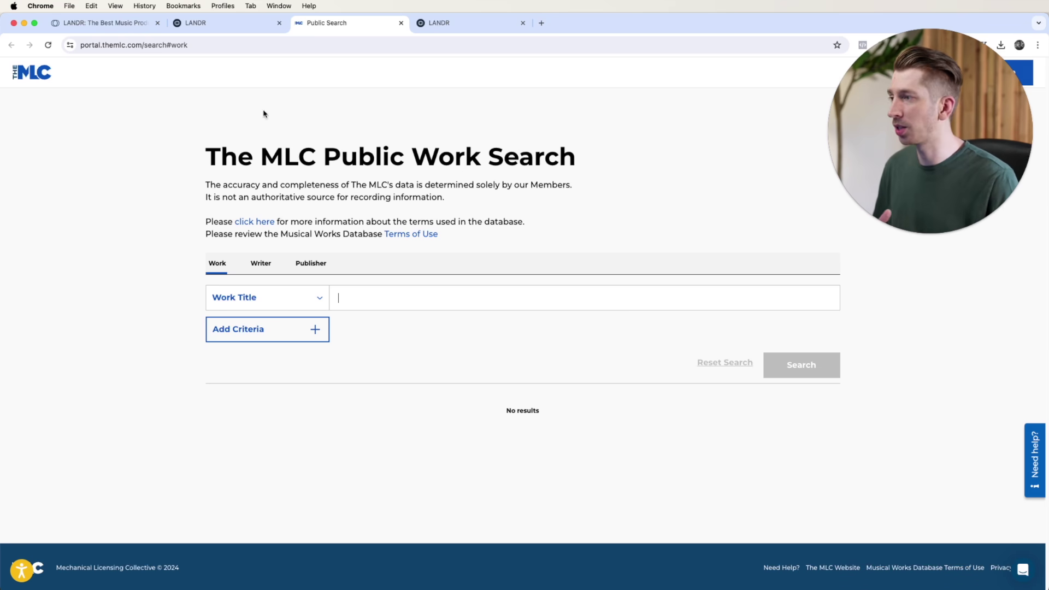
Step: Search MLC for 'i got rhythm' by george gershwin, getting 47 results, then return to LANDR
click(190, 21)
scroll(363, 383, down, 2)
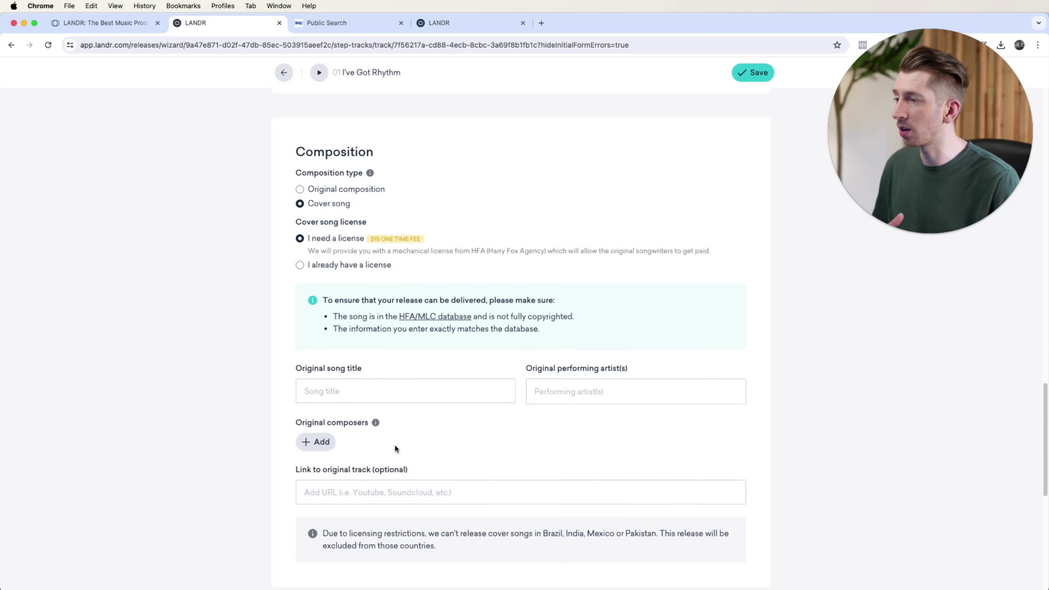
scroll(460, 356, down, 1)
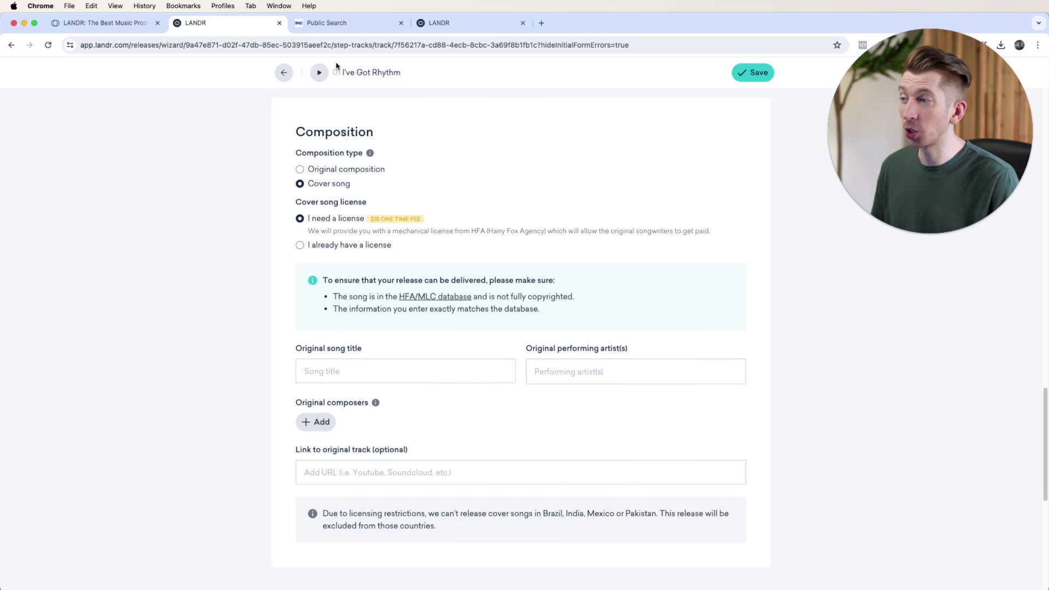
click(344, 27)
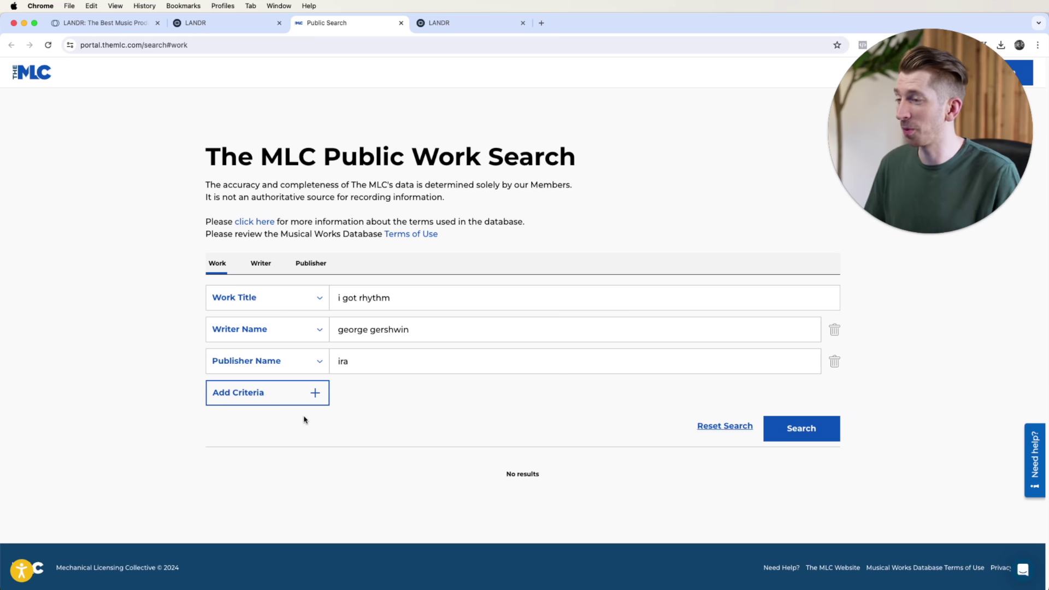
click(820, 438)
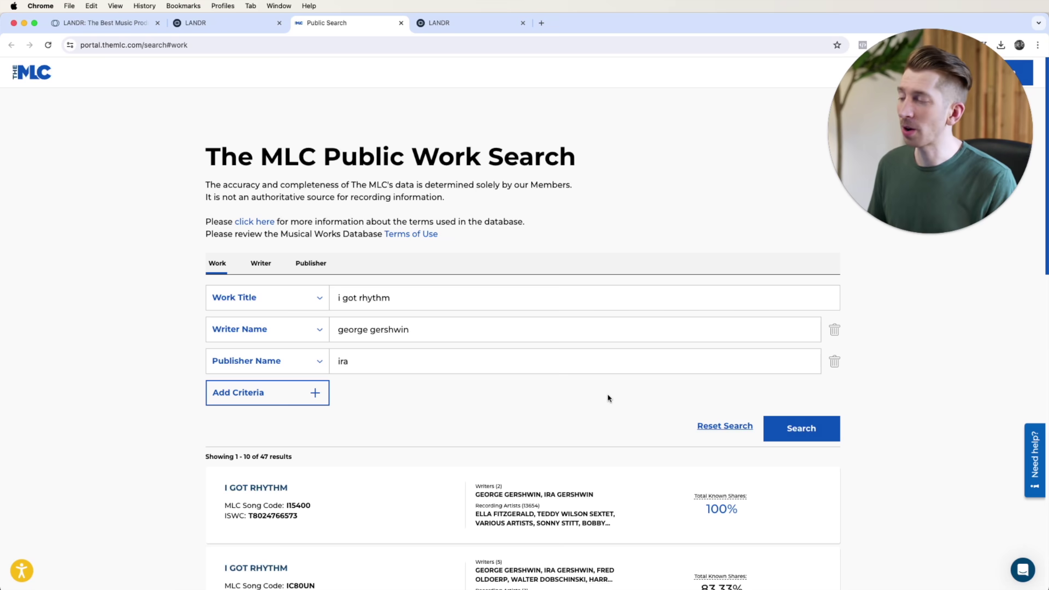
scroll(608, 398, down, 2)
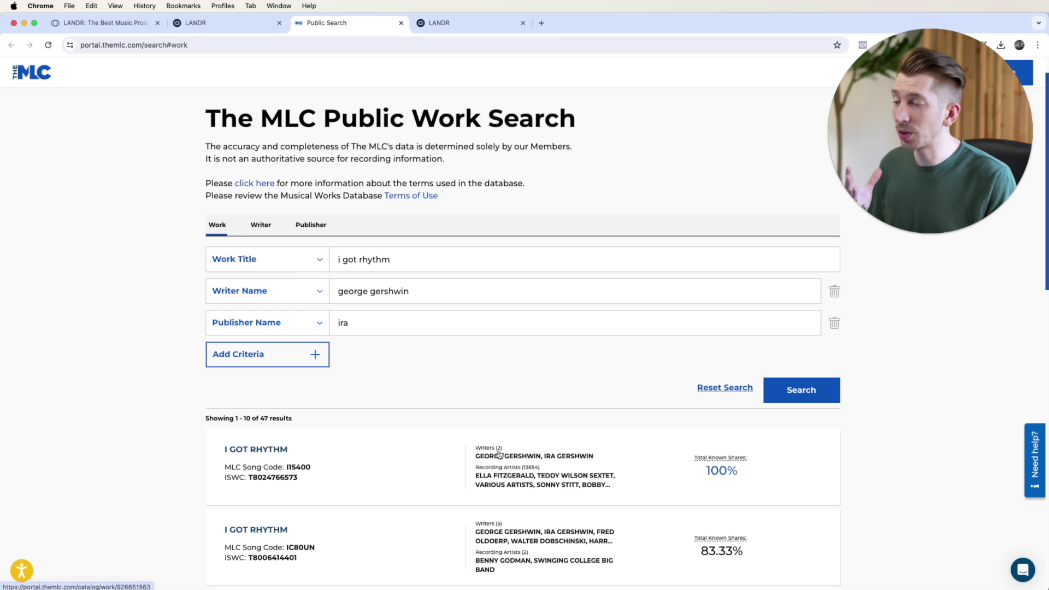
click(198, 27)
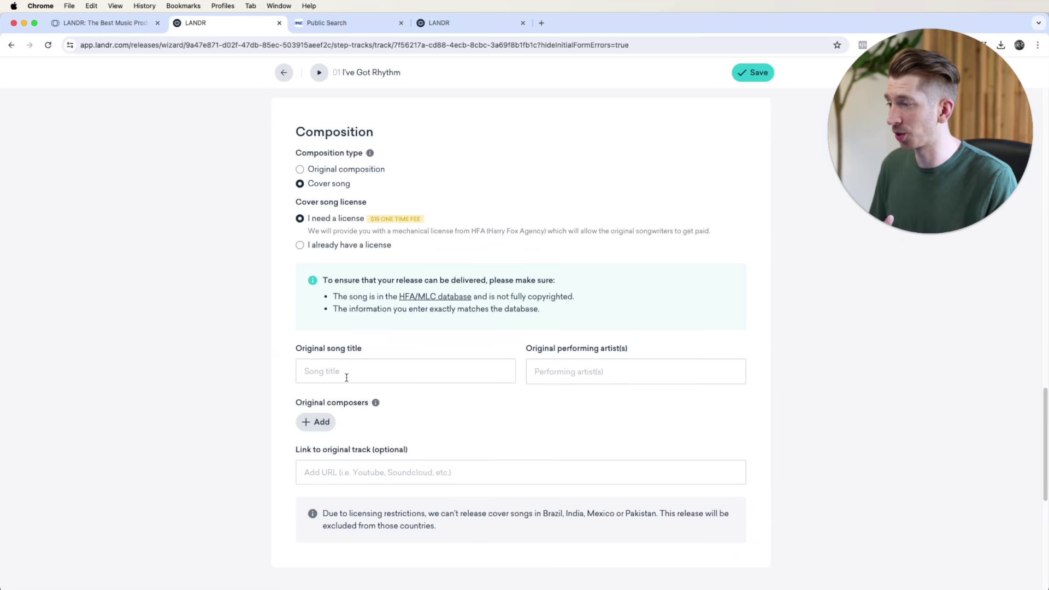
Step: Enter 'I Got Rhythm' as the original song title
click(350, 19)
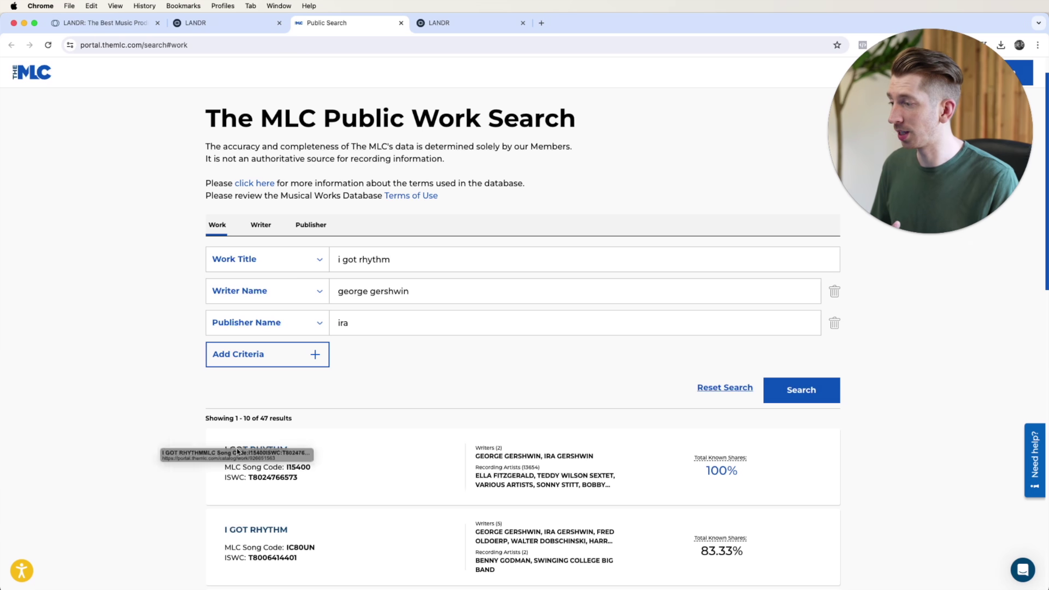
click(240, 22)
click(346, 365)
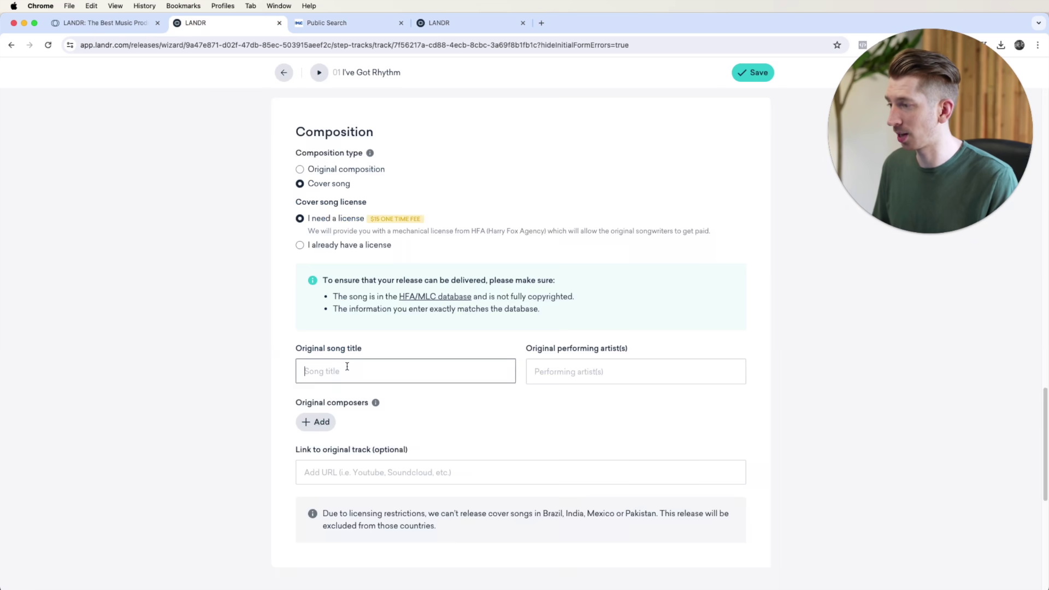
text(I Got Rhythm)
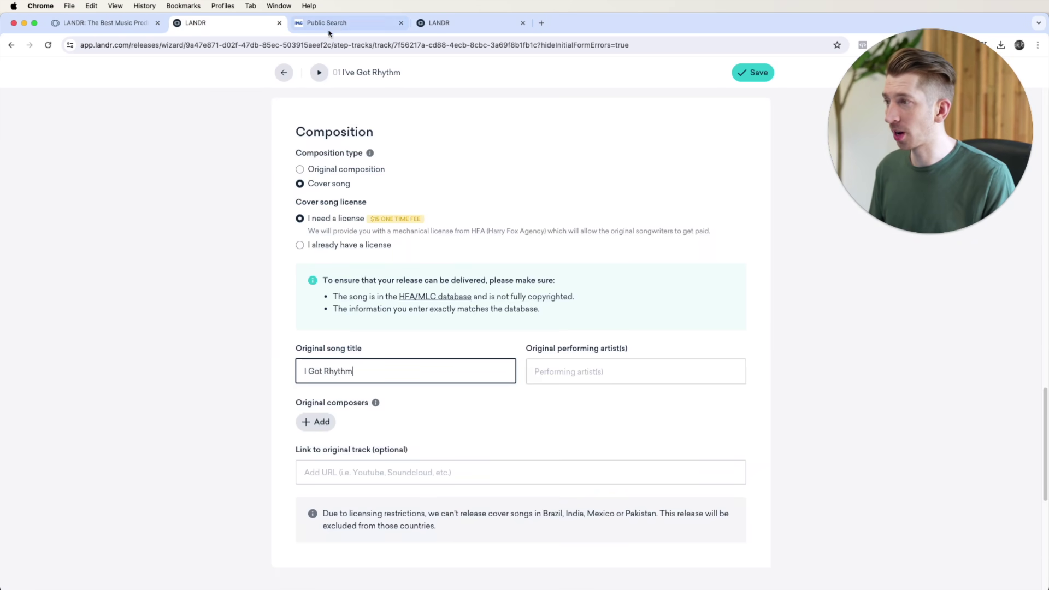
Step: Copy 'GEORGE GERSHWIN & IRA GERSHWIN' from the MLC work page into Original performing artist(s)
click(338, 23)
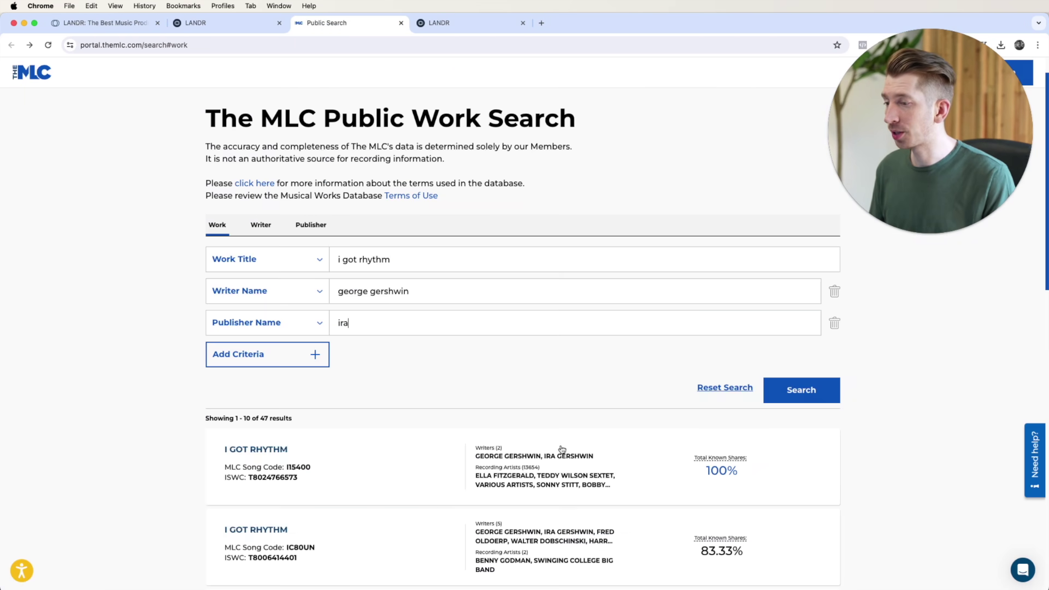
click(529, 479)
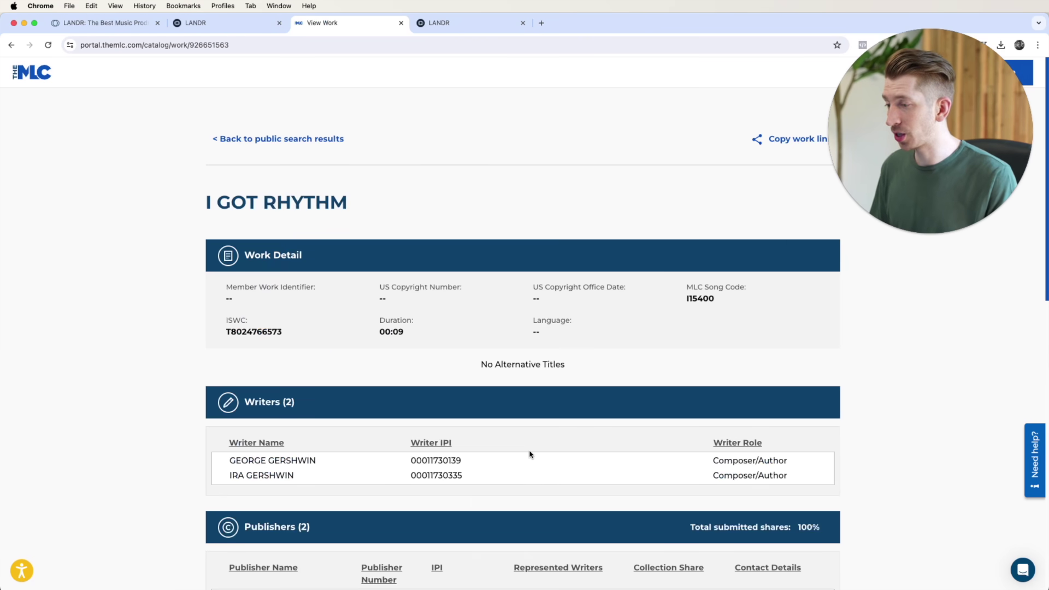
scroll(529, 481, down, 5)
scroll(529, 454, down, 6)
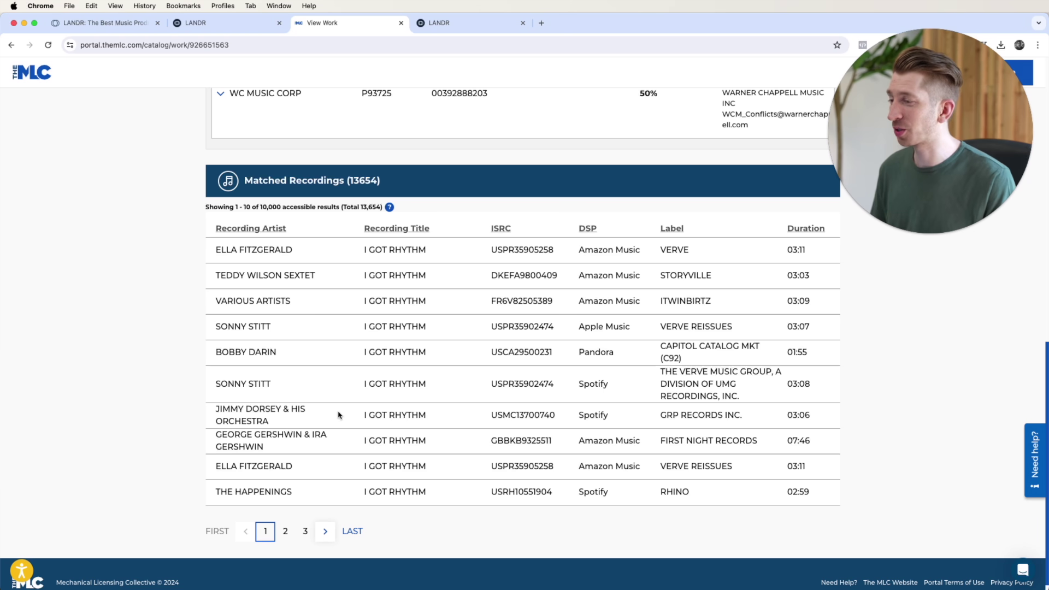
drag(271, 449, 217, 435)
key(super+c)
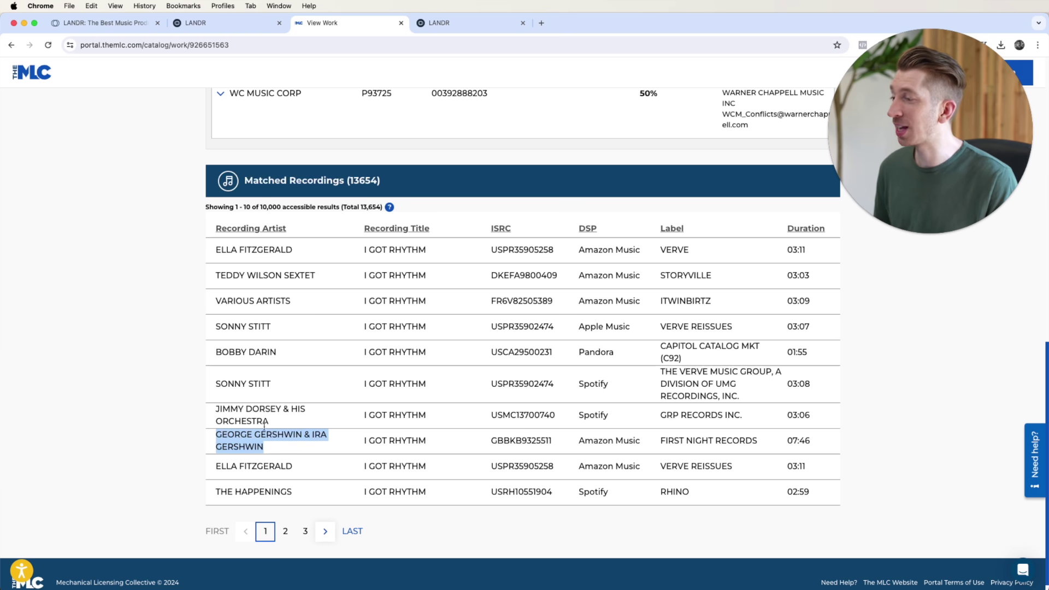
click(190, 25)
click(578, 370)
key(super+v)
key(Return)
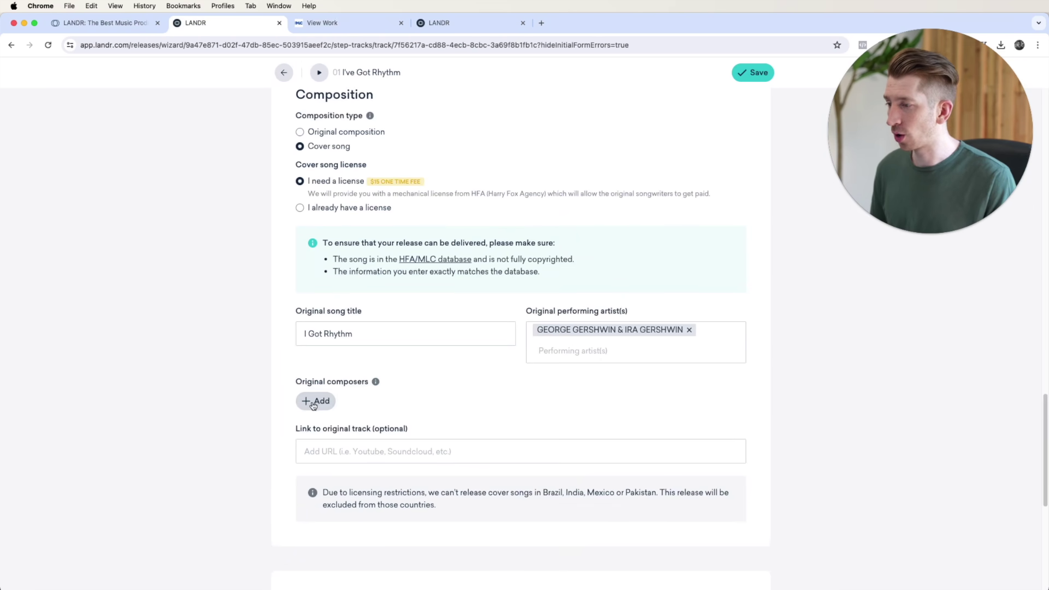
Step: Copy the writer names and publisher WC MUSIC CORP from the MLC work details
click(315, 402)
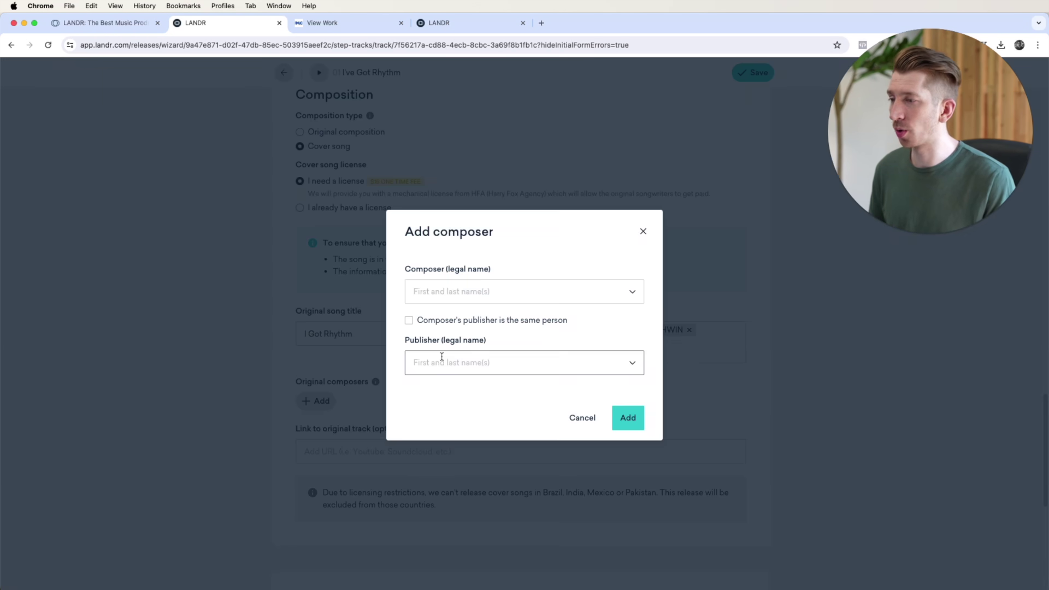
click(385, 28)
scroll(318, 486, up, 5)
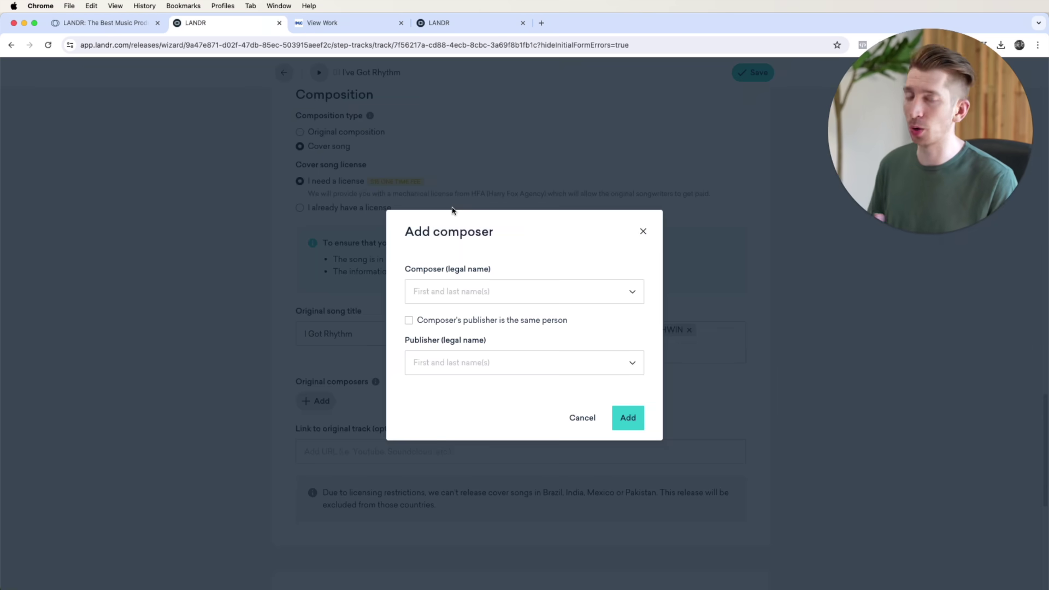
click(350, 23)
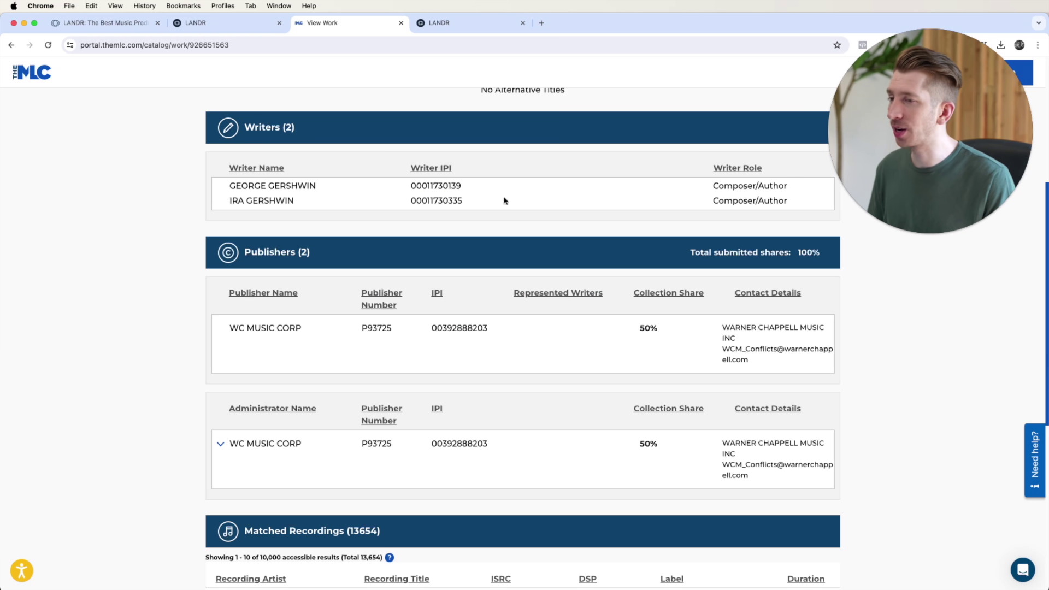
drag(230, 186, 325, 195)
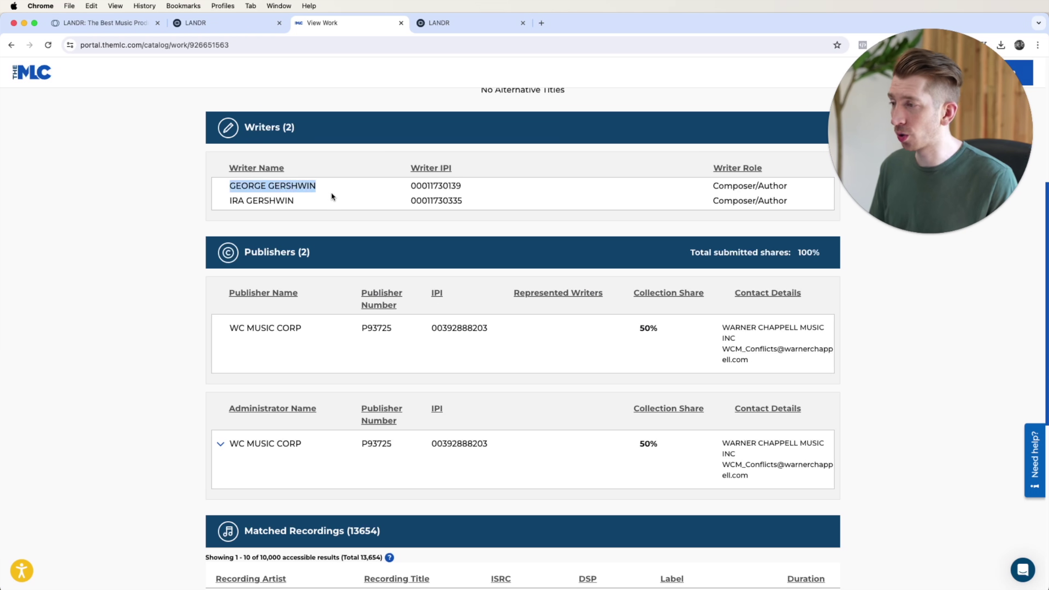
drag(230, 200, 308, 207)
click(230, 330)
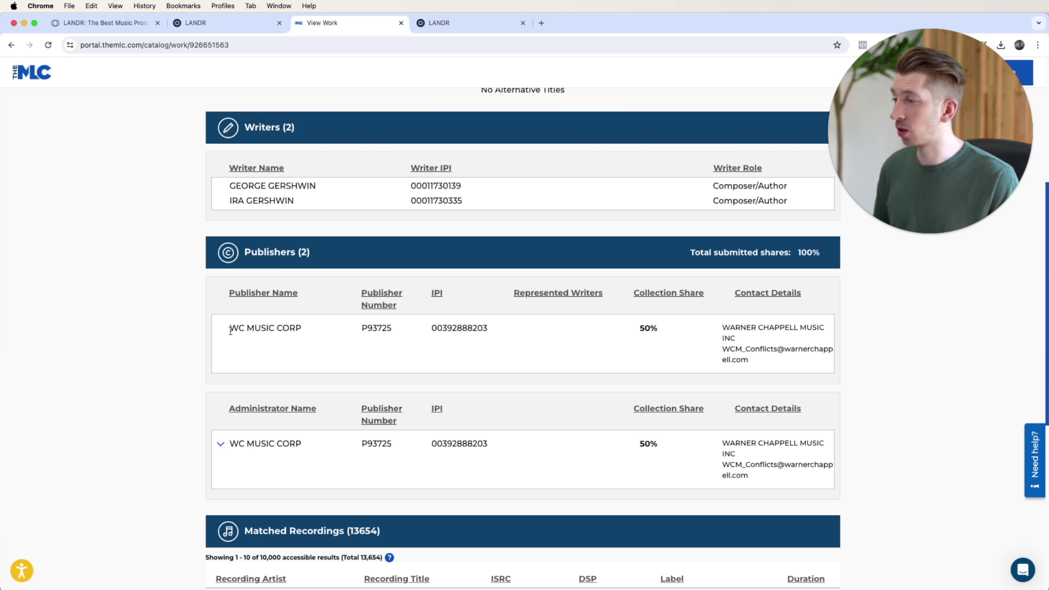
drag(229, 327, 311, 333)
key(super+c)
click(232, 23)
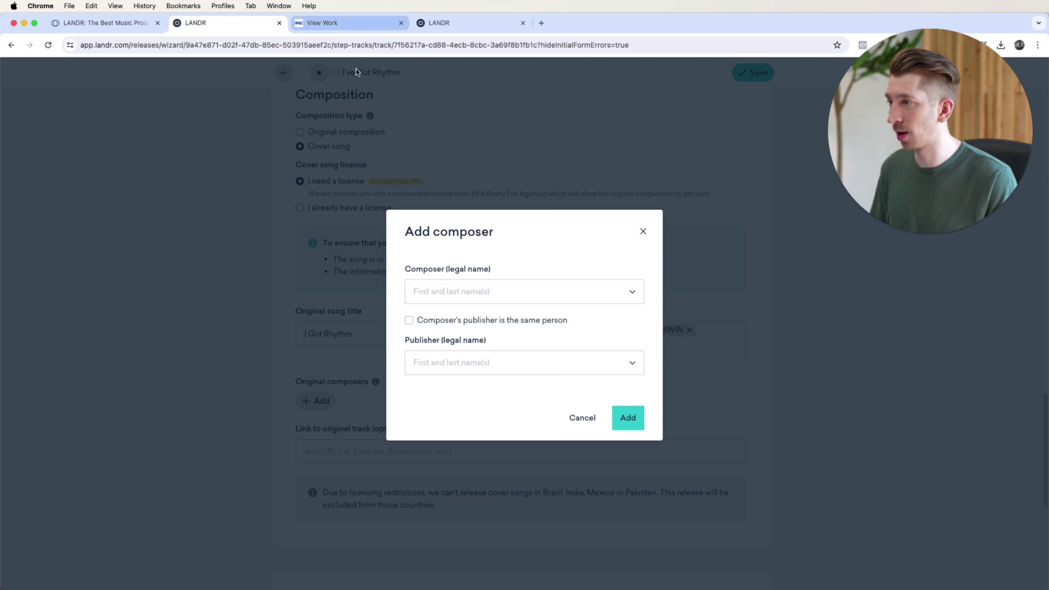
Step: Add George Gershwin as an original composer with publisher WC MUSIC CORP
click(464, 295)
text(George Gershwin)
click(327, 23)
click(227, 23)
key(super+v)
click(628, 418)
click(317, 442)
Step: Add Ira Gershwin as the second composer, also published by WC MUSIC CORP
click(492, 292)
text(Ira Gershwin)
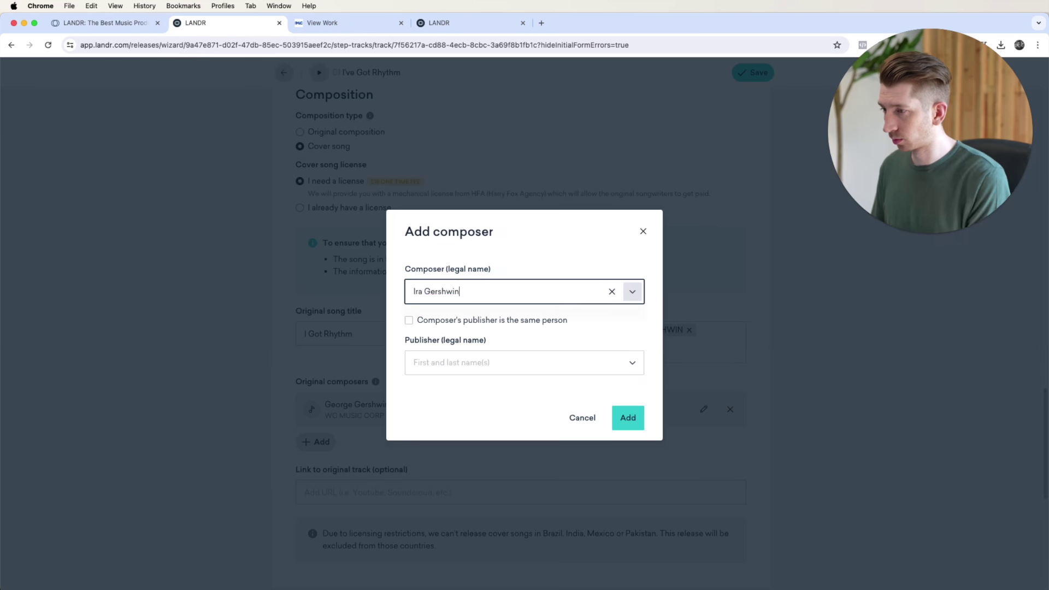
click(502, 362)
click(524, 402)
click(628, 418)
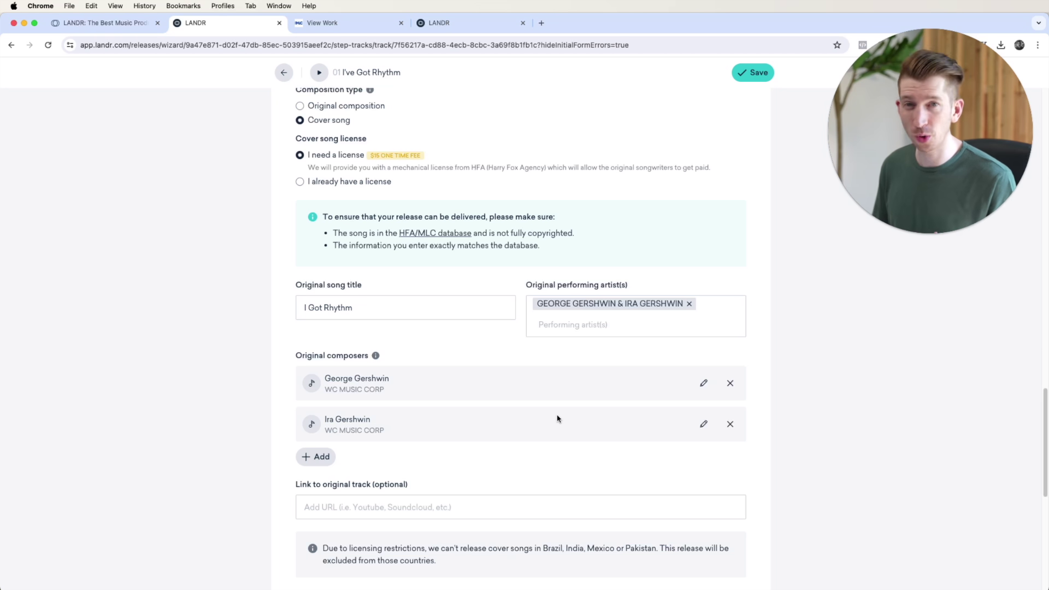
scroll(421, 480, down, 3)
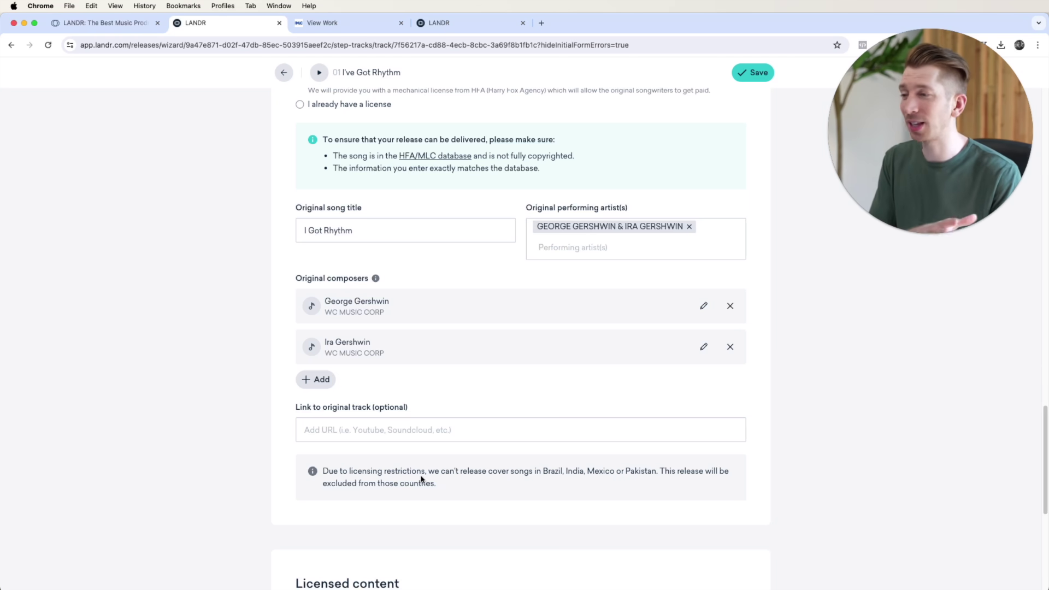
scroll(421, 479, down, 6)
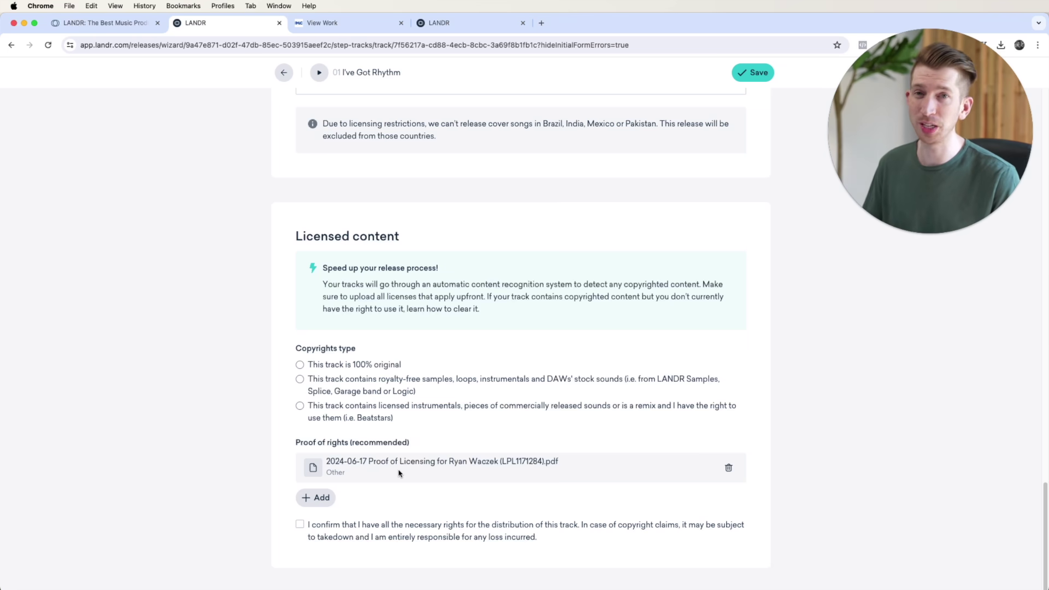
scroll(399, 473, up, 8)
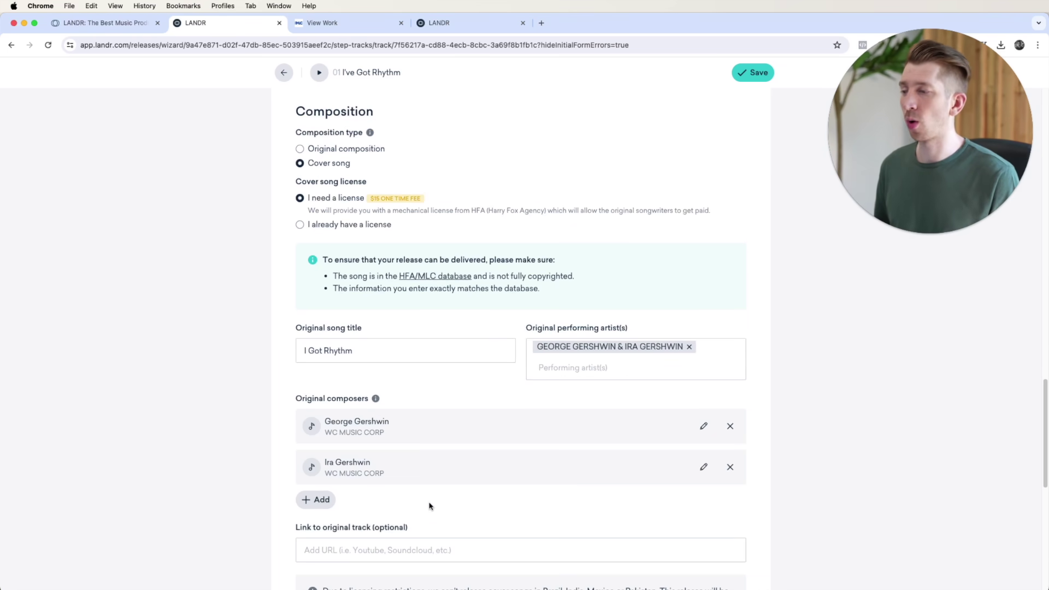
scroll(429, 506, down, 8)
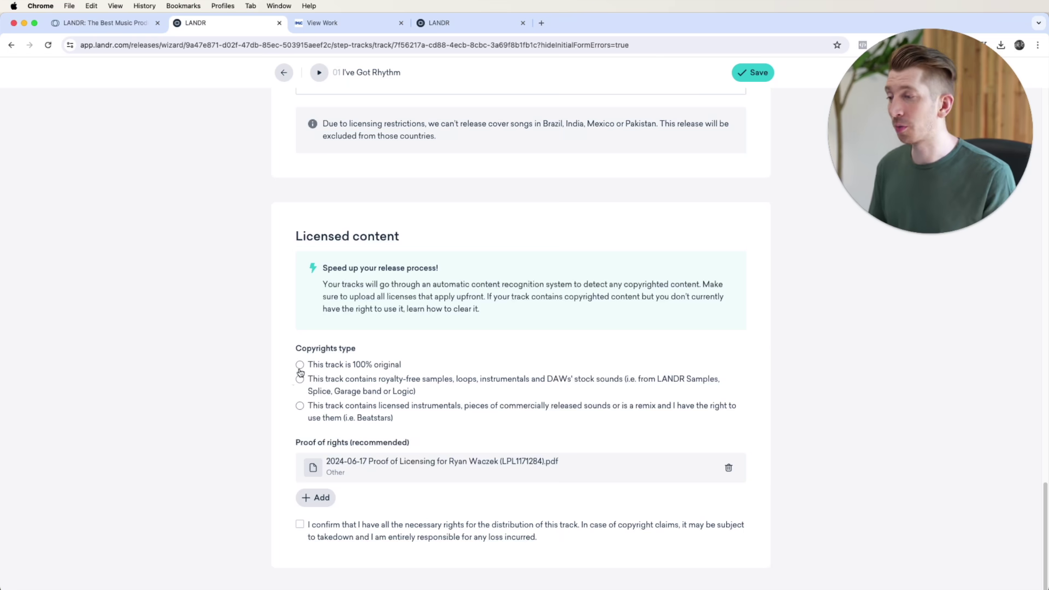
Step: Set Copyrights type to royalty-free samples, loops, instrumentals and stock sounds
click(299, 365)
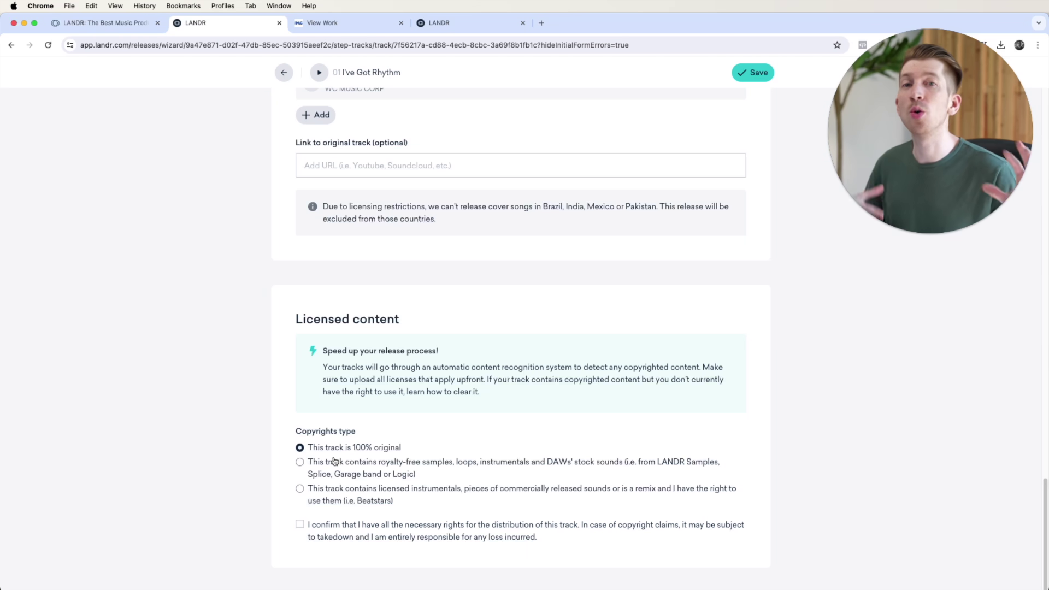
click(302, 461)
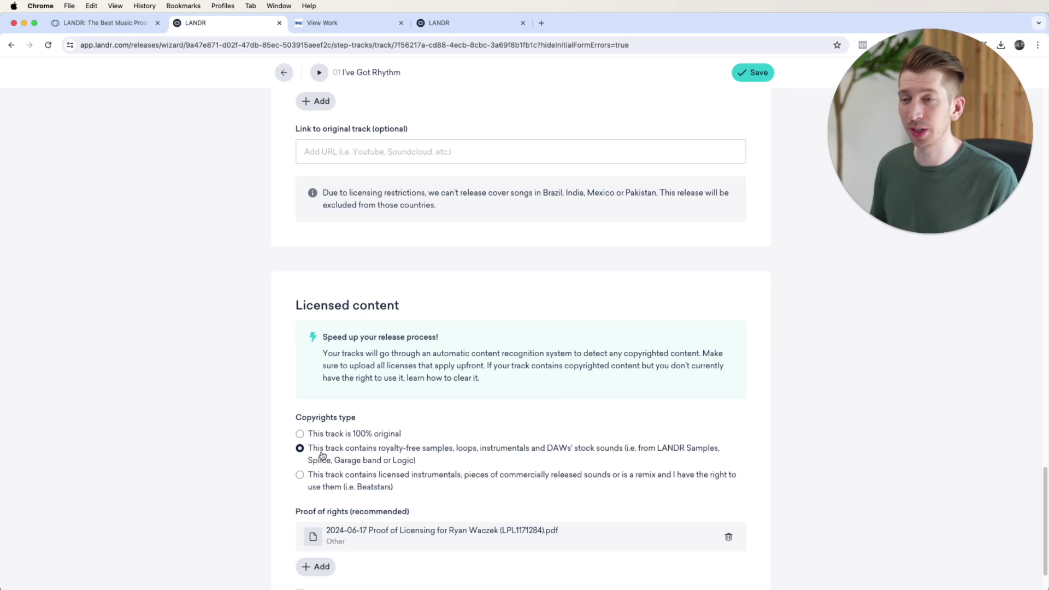
Step: Select the licensed instrumentals (e.g. Beatstars) option under Copyrights type
scroll(323, 455, down, 1)
scroll(338, 437, down, 1)
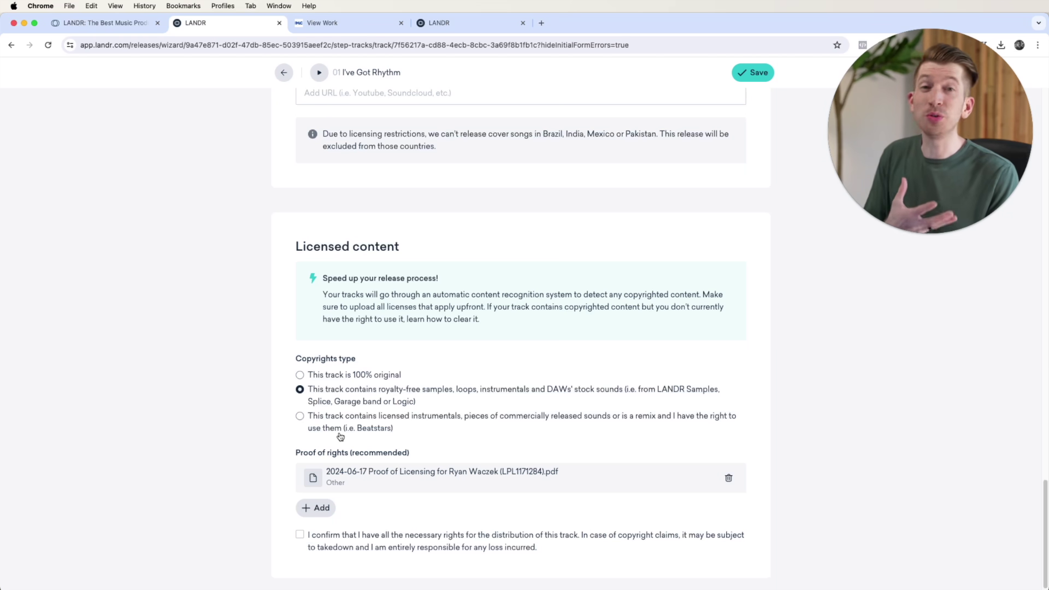
scroll(303, 422, down, 1)
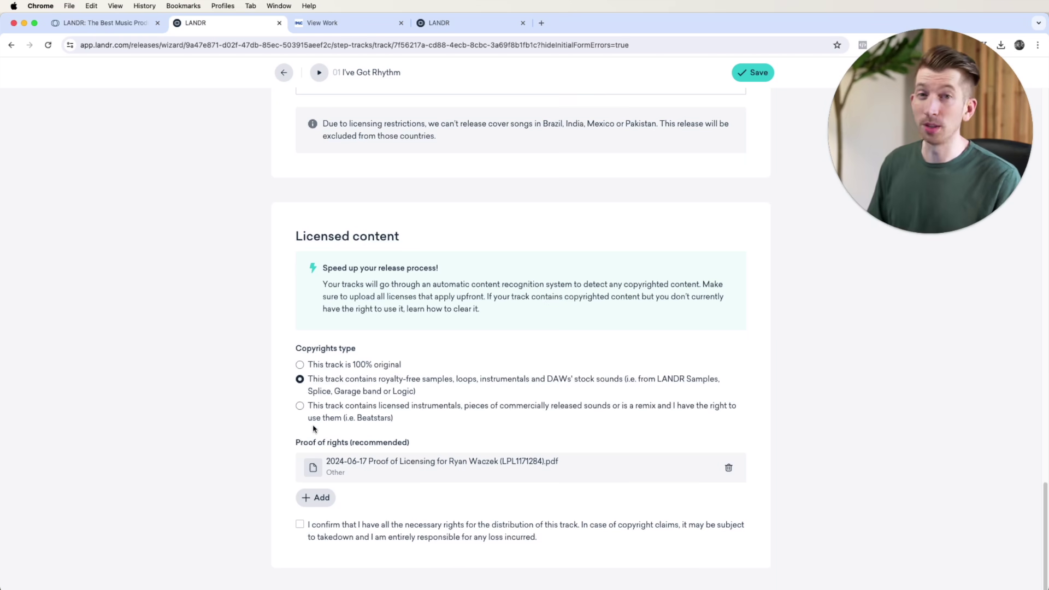
click(300, 405)
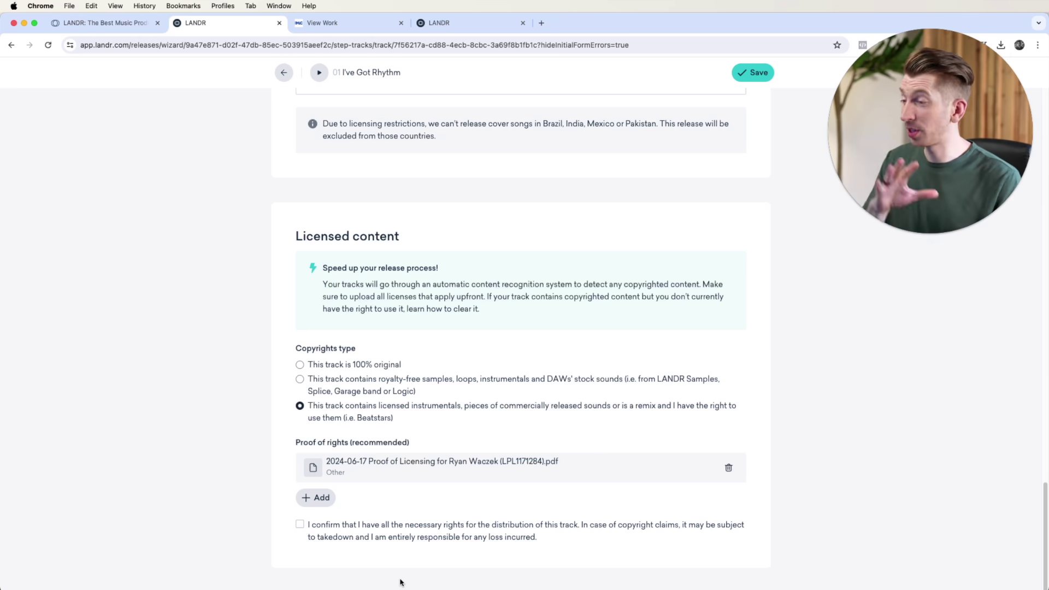
click(301, 365)
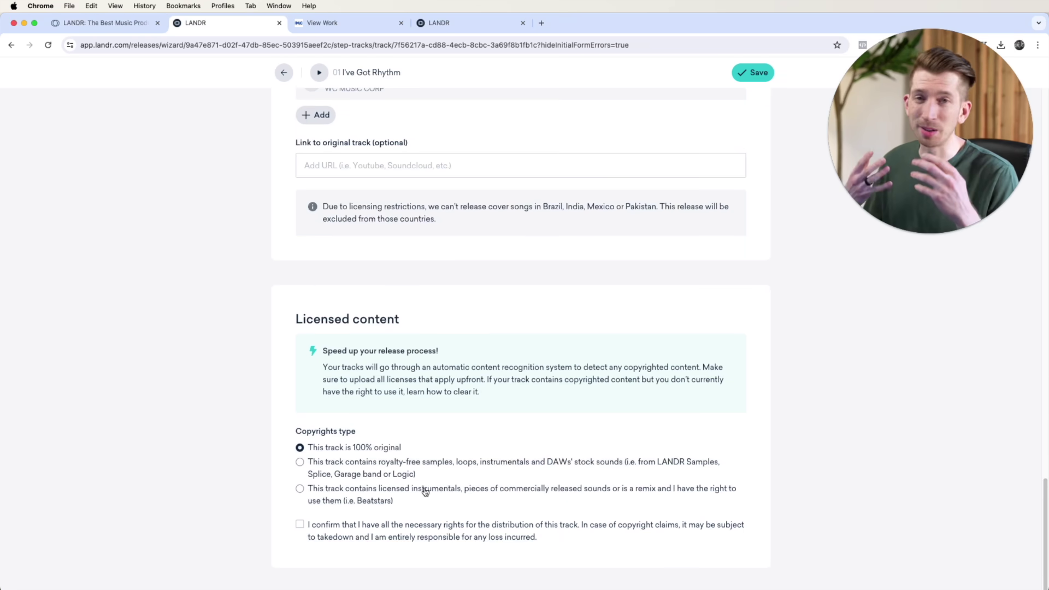
click(304, 526)
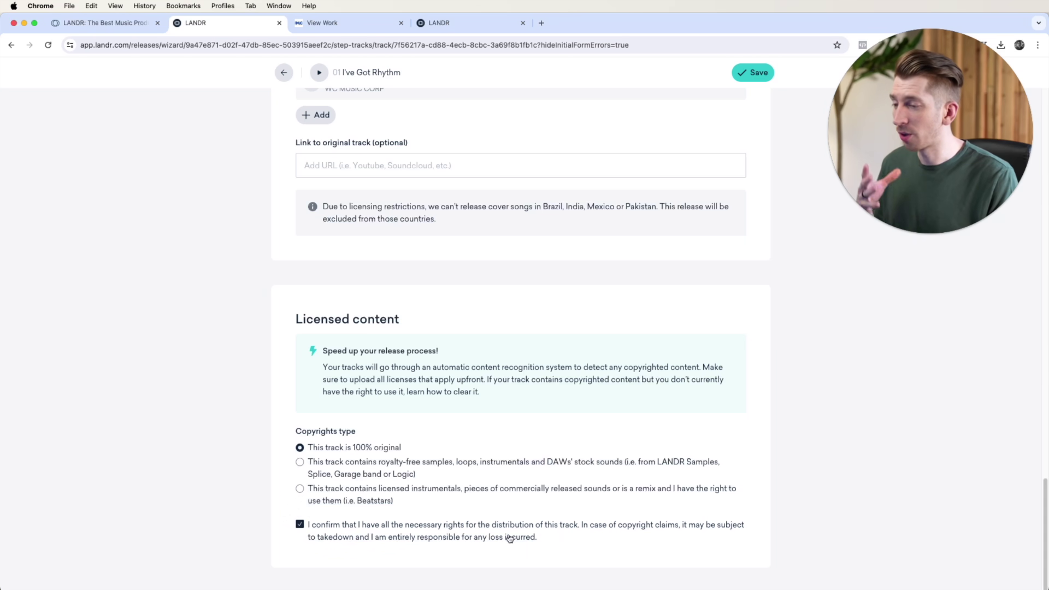
scroll(546, 537, up, 5)
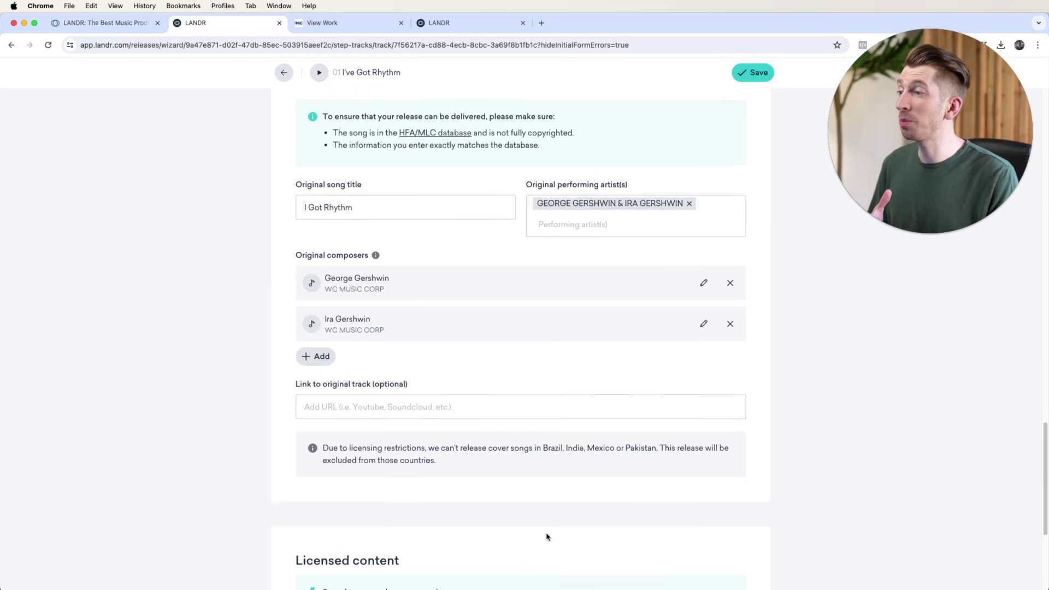
scroll(547, 537, up, 3)
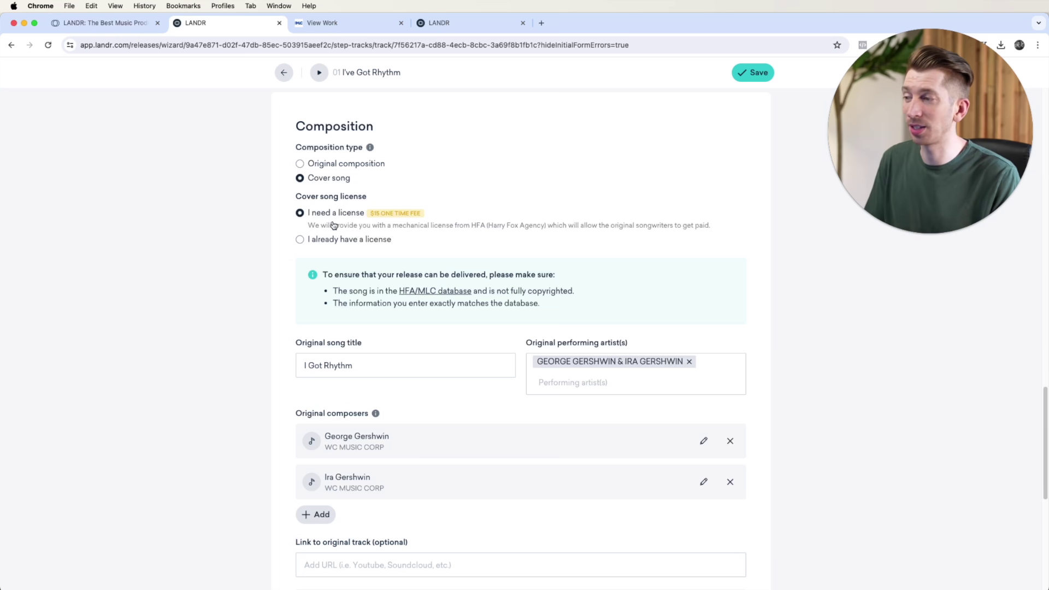
scroll(333, 225, down, 8)
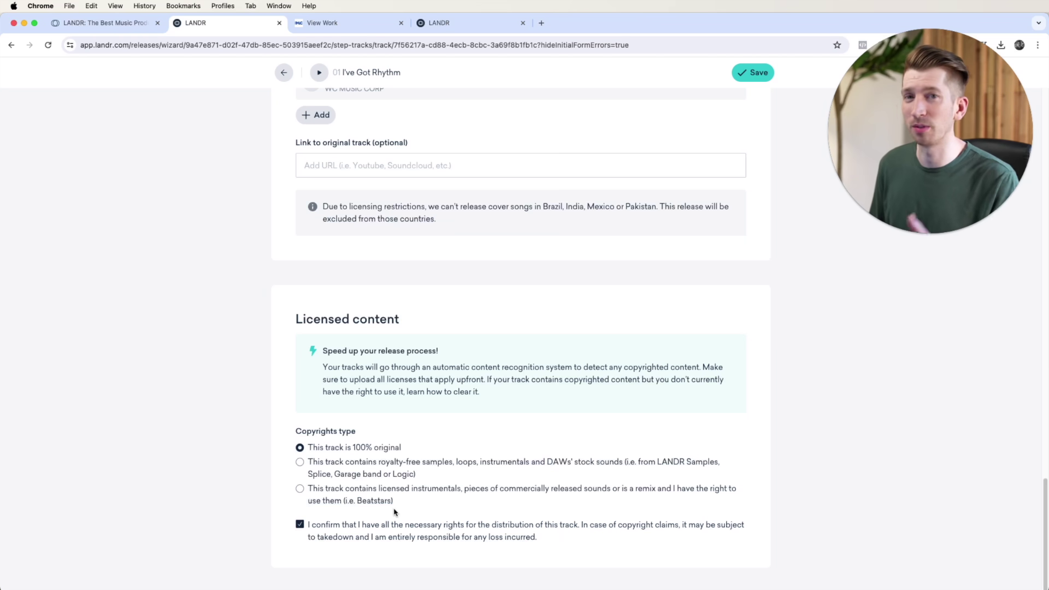
scroll(392, 512, up, 5)
scroll(392, 512, down, 5)
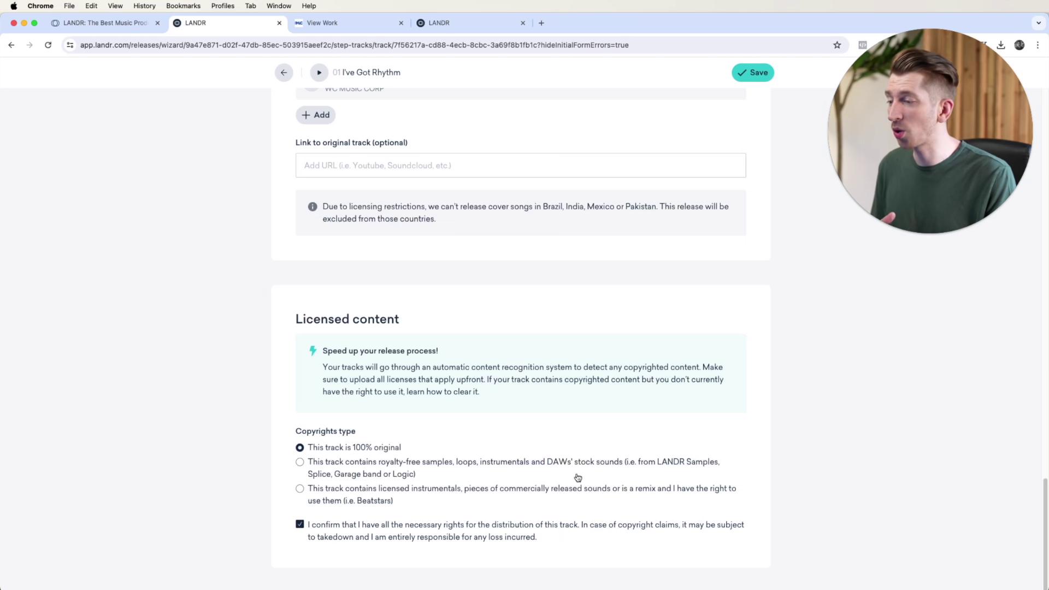
Step: Save the 01 I've Got Rhythm track details so it shows as complete
click(755, 78)
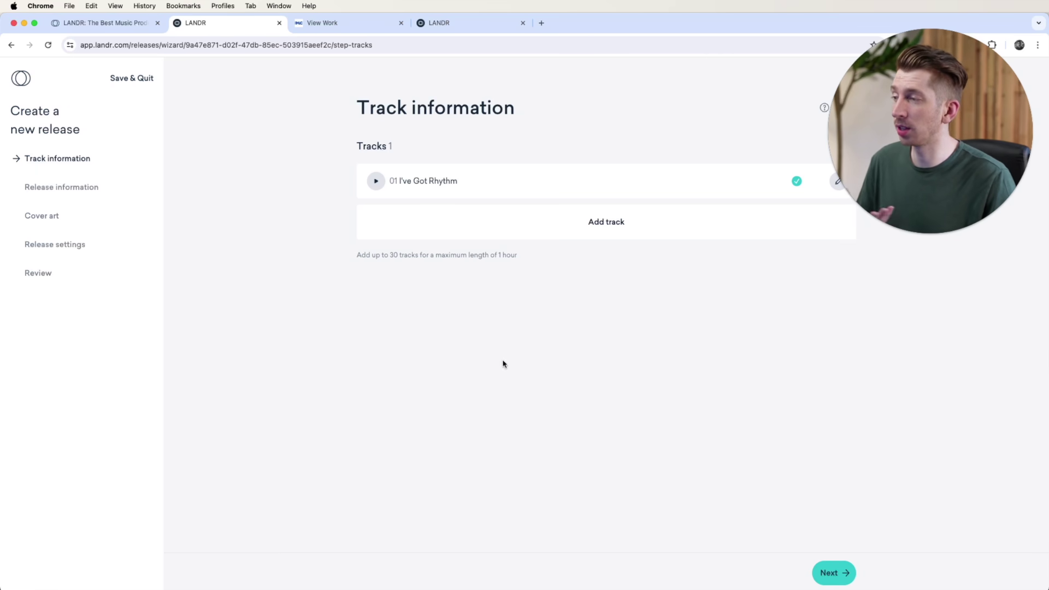
Step: Mark the single as never released before and without a label, then continue to Cover art
click(831, 569)
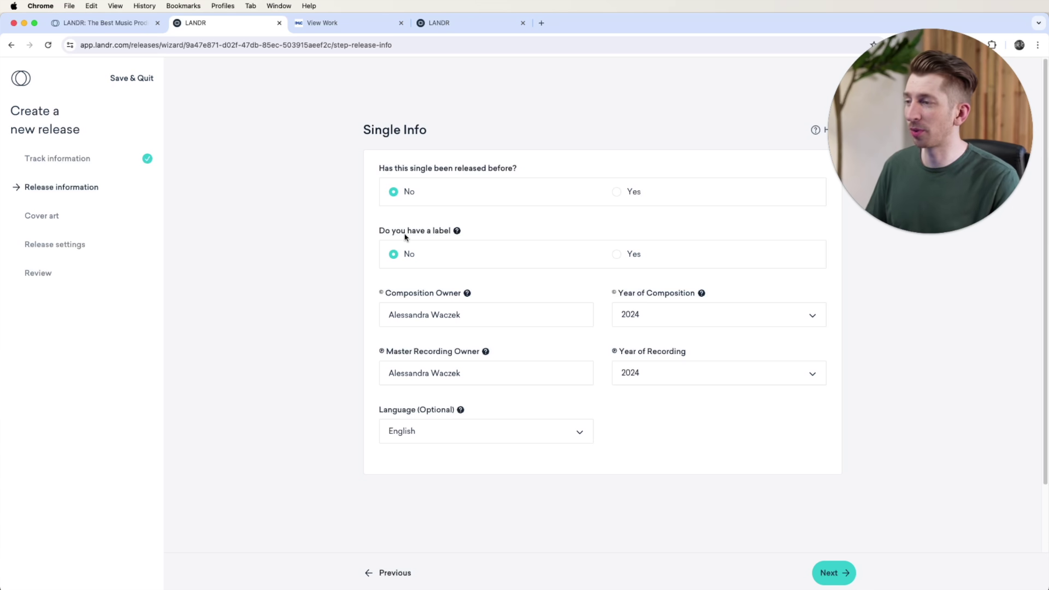
click(616, 192)
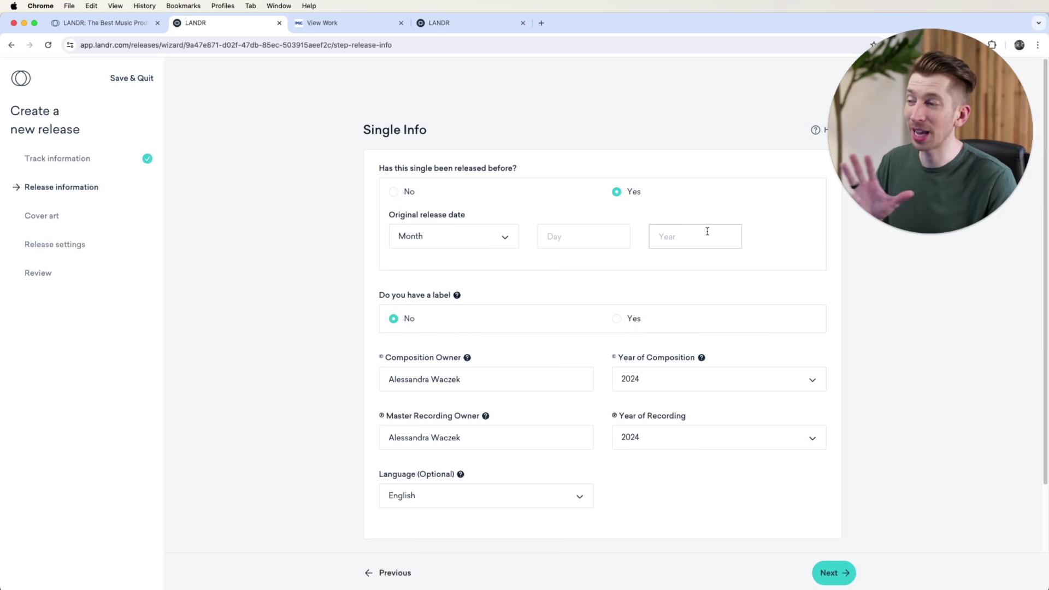
click(393, 196)
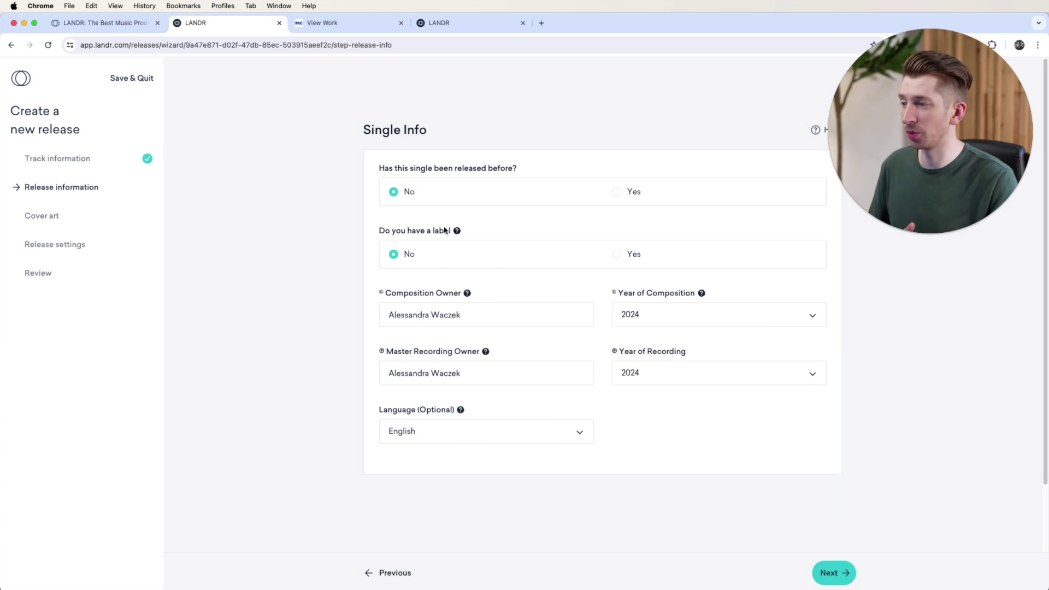
click(623, 259)
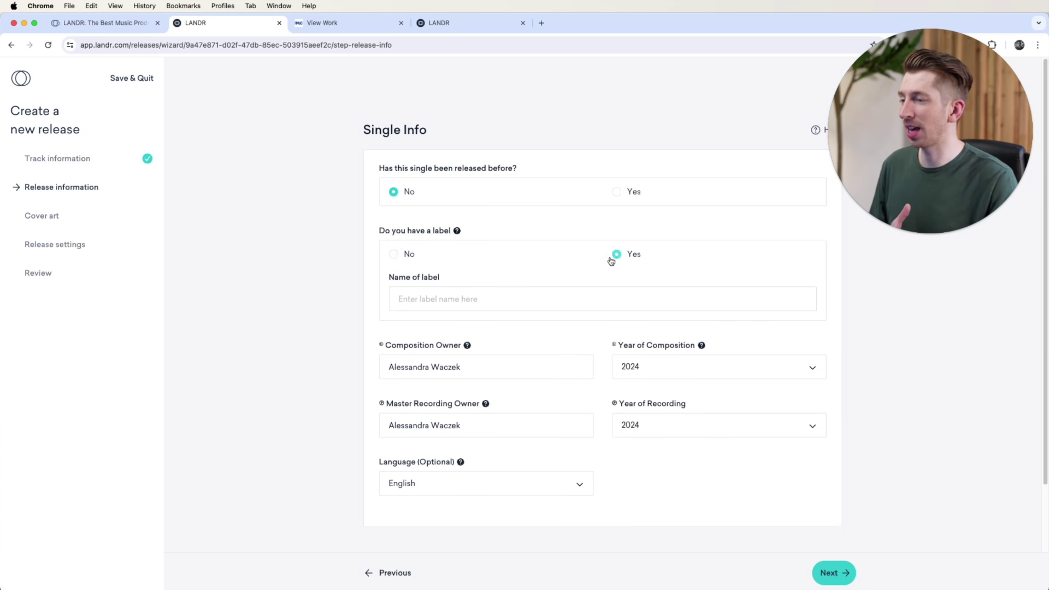
click(393, 255)
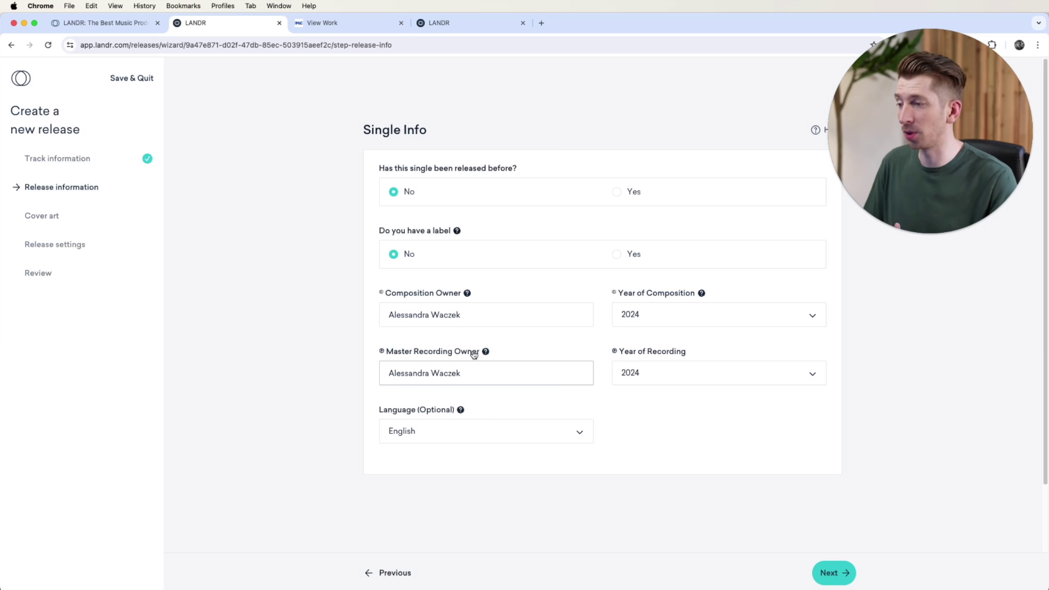
drag(462, 373, 386, 372)
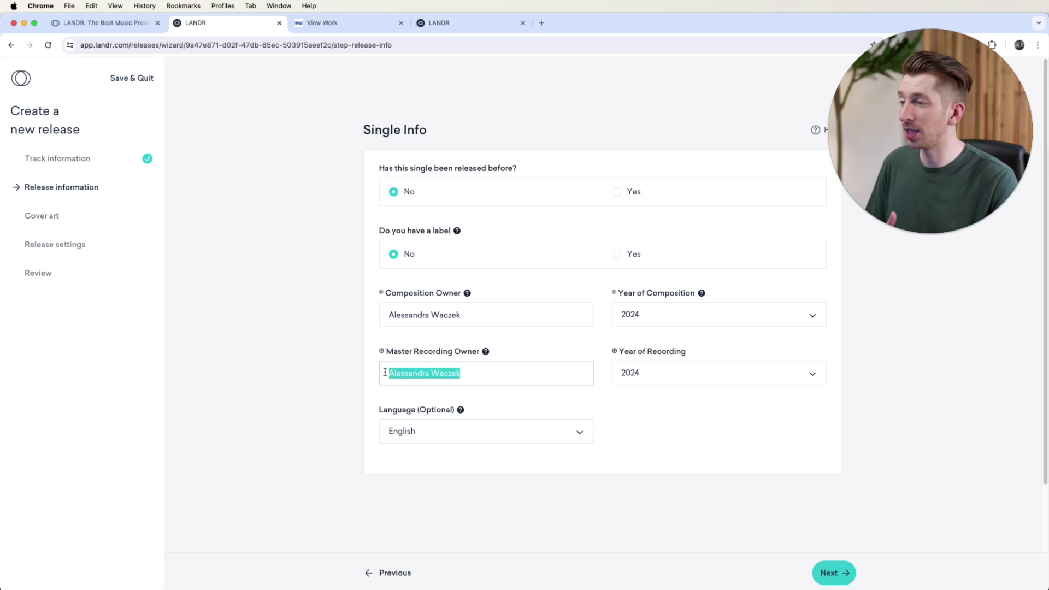
click(515, 344)
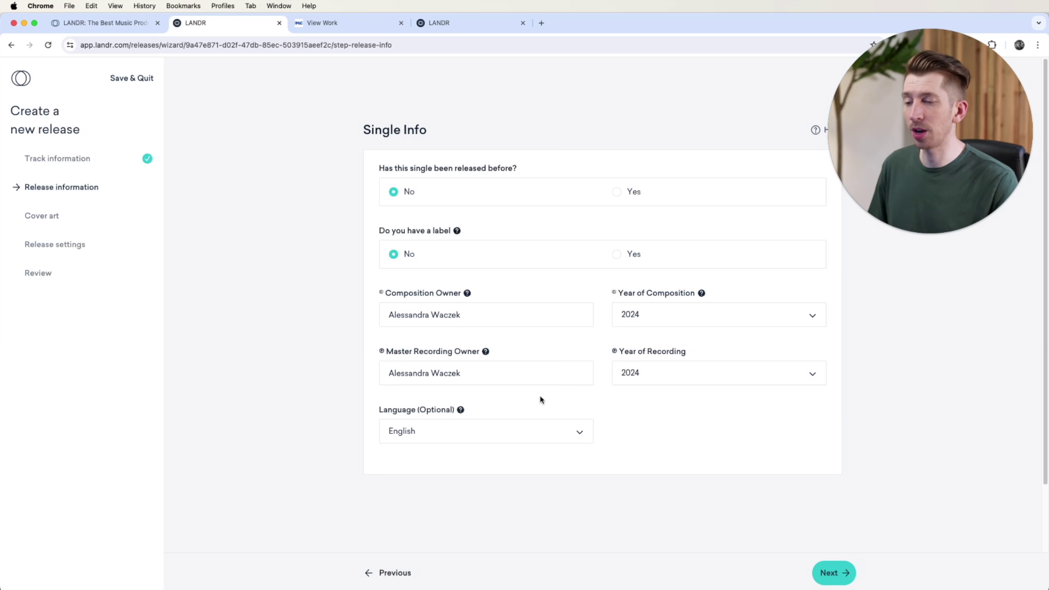
click(842, 573)
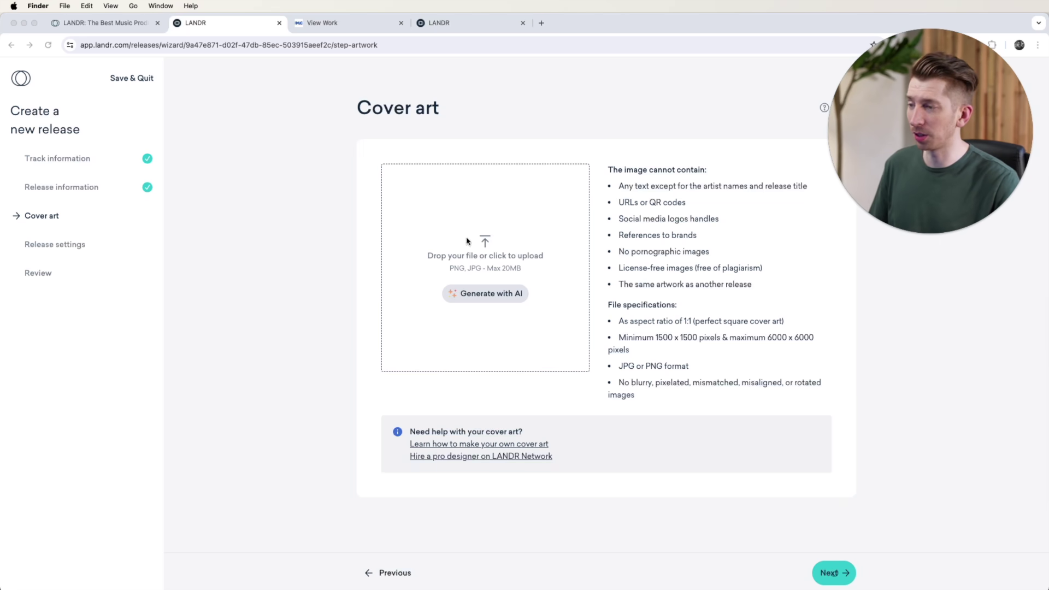
Step: Upload the cover art image to the release and choose a specific release date in Release settings
click(616, 410)
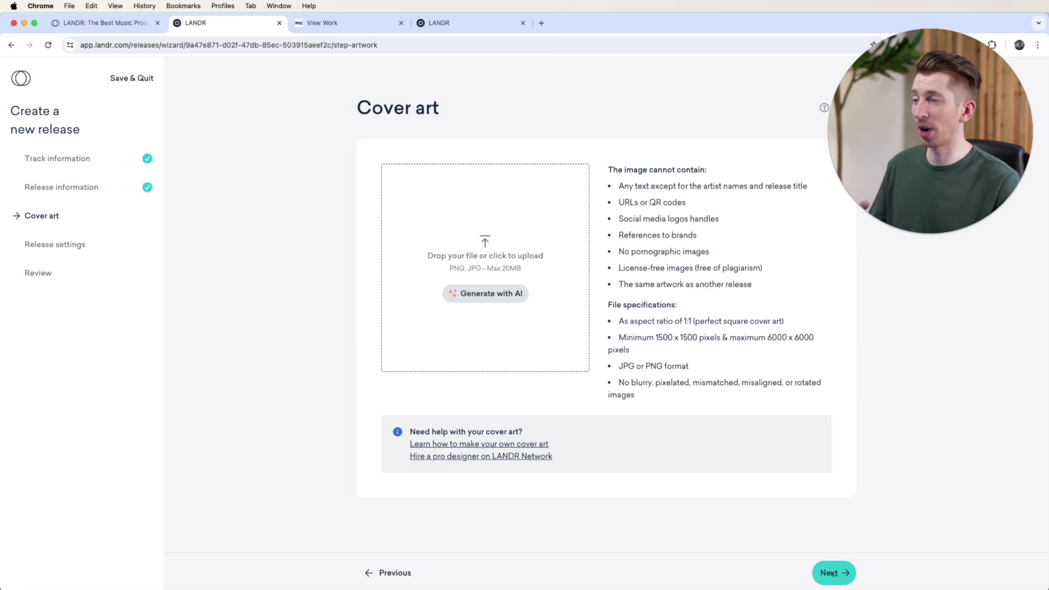
drag(832, 572, 491, 257)
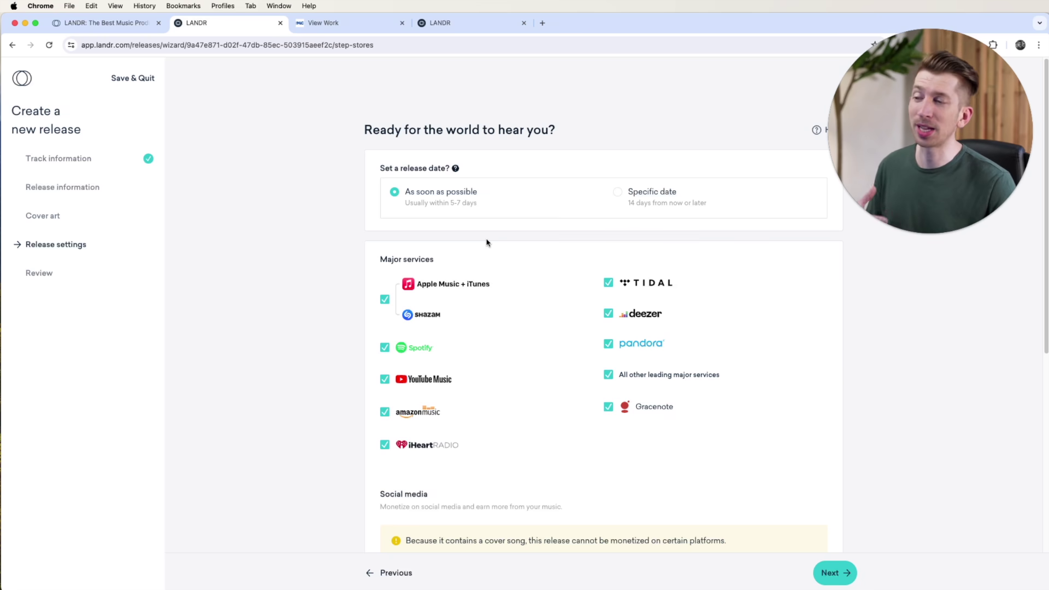
click(617, 192)
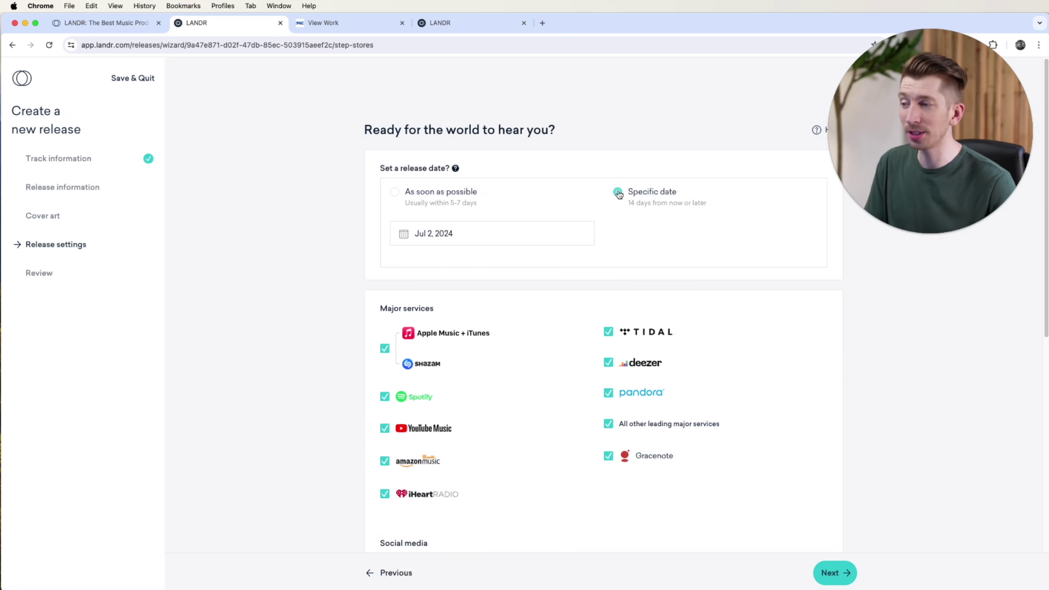
Step: Set the release date option to Specific date, keeping Jul 2, 2024
click(395, 192)
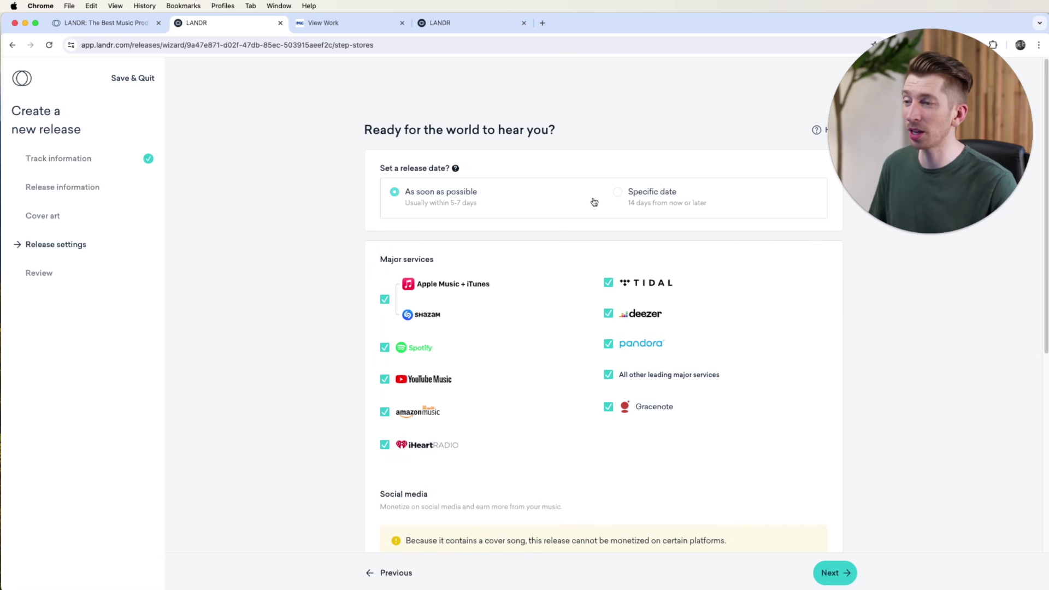
click(616, 193)
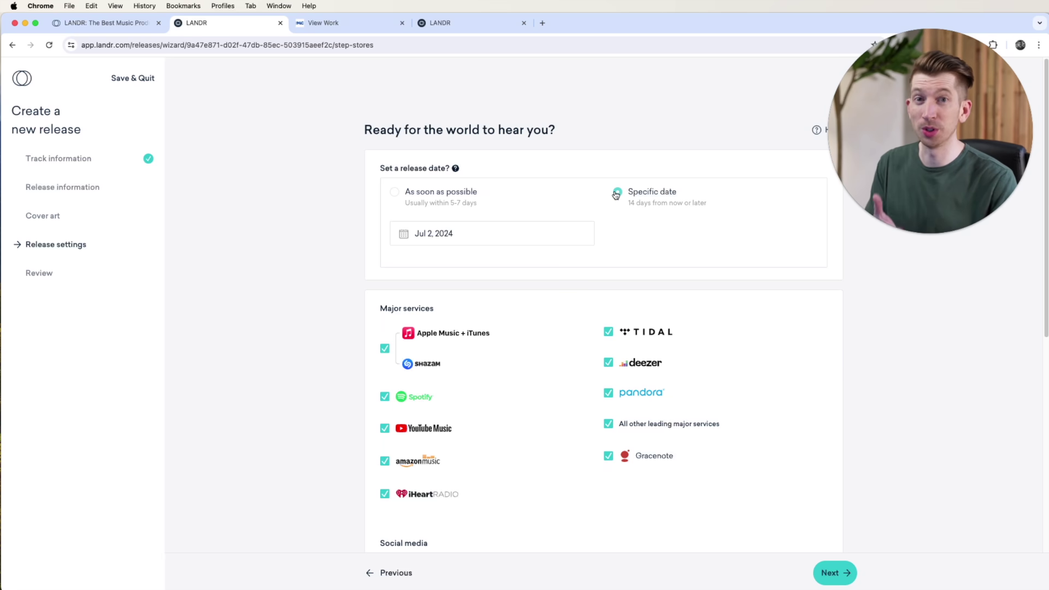
scroll(494, 180, down, 3)
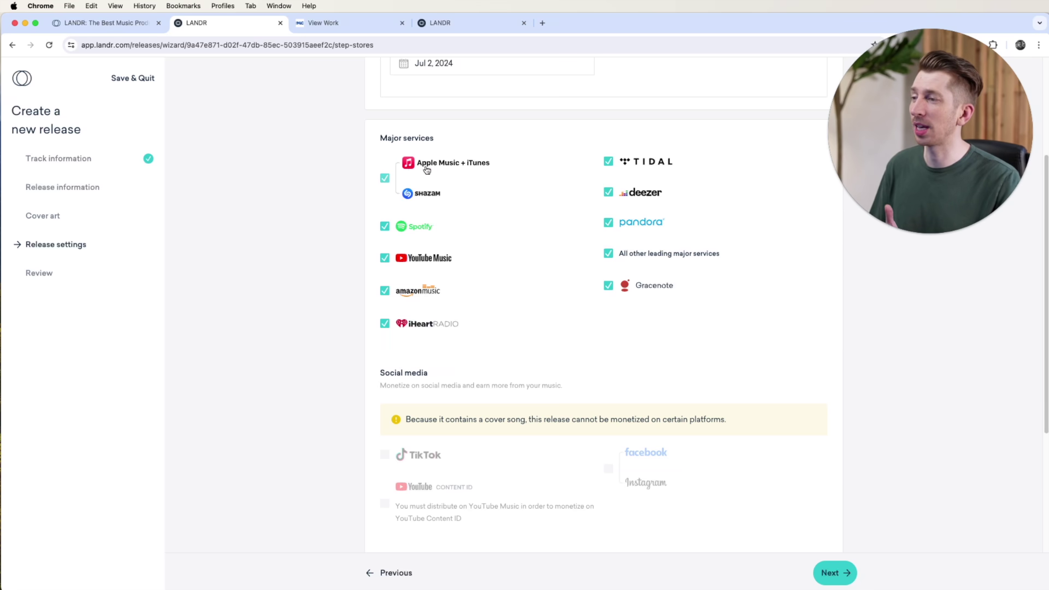
Step: Untick Apple Music + iTunes / Shazam under Major services and restrict the release to certain countries
click(385, 178)
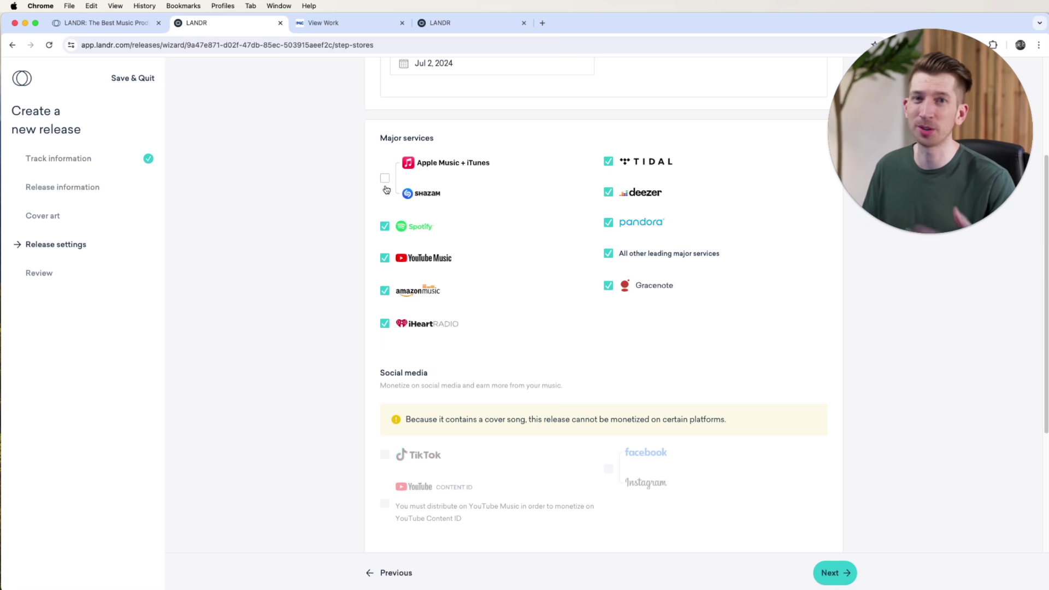
scroll(503, 133, down, 2)
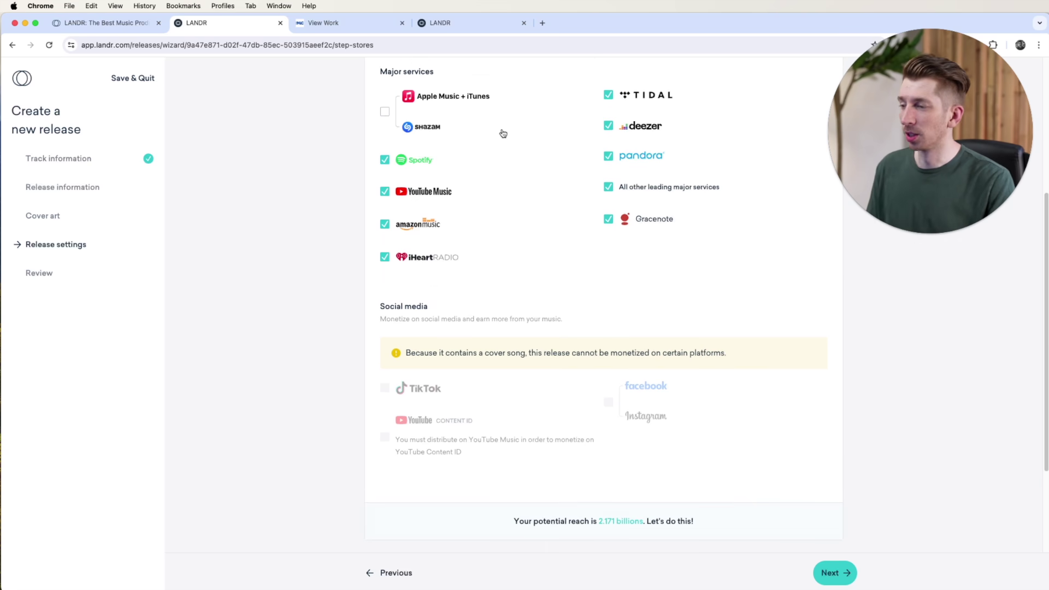
scroll(502, 133, down, 1)
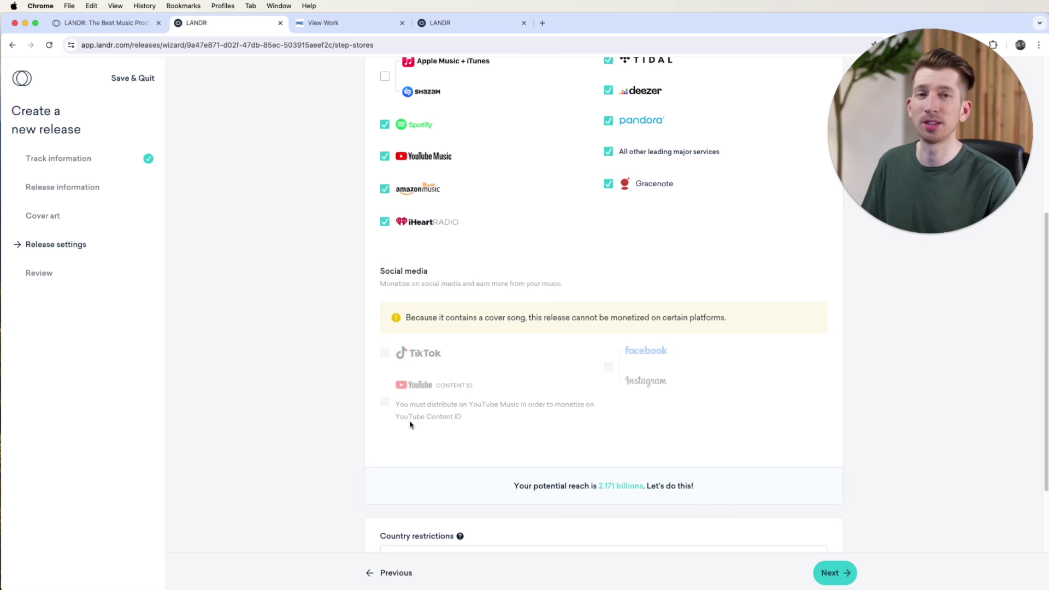
scroll(410, 425, up, 1)
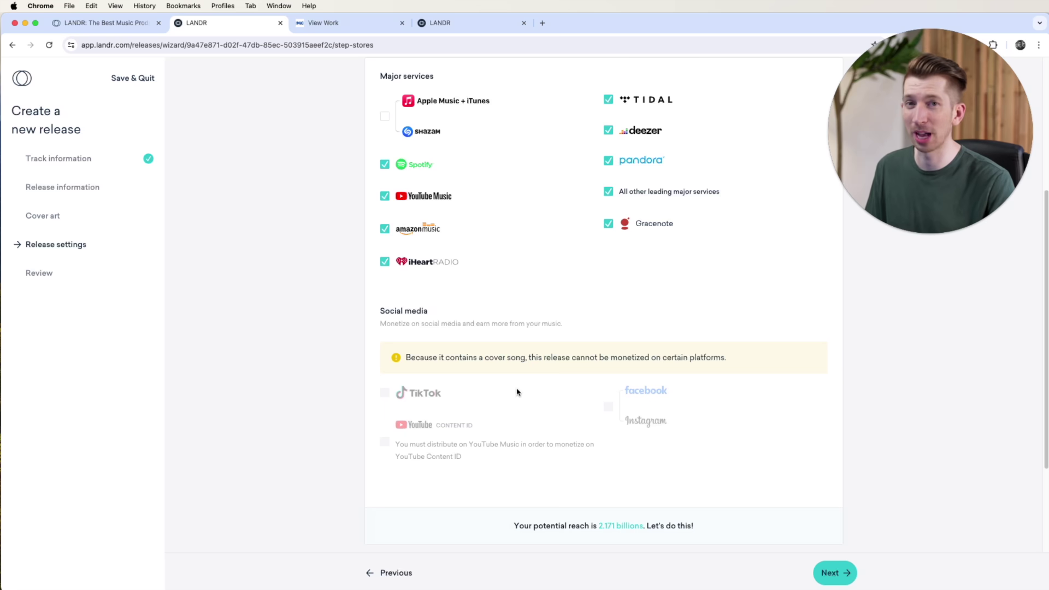
scroll(517, 392, down, 5)
click(394, 455)
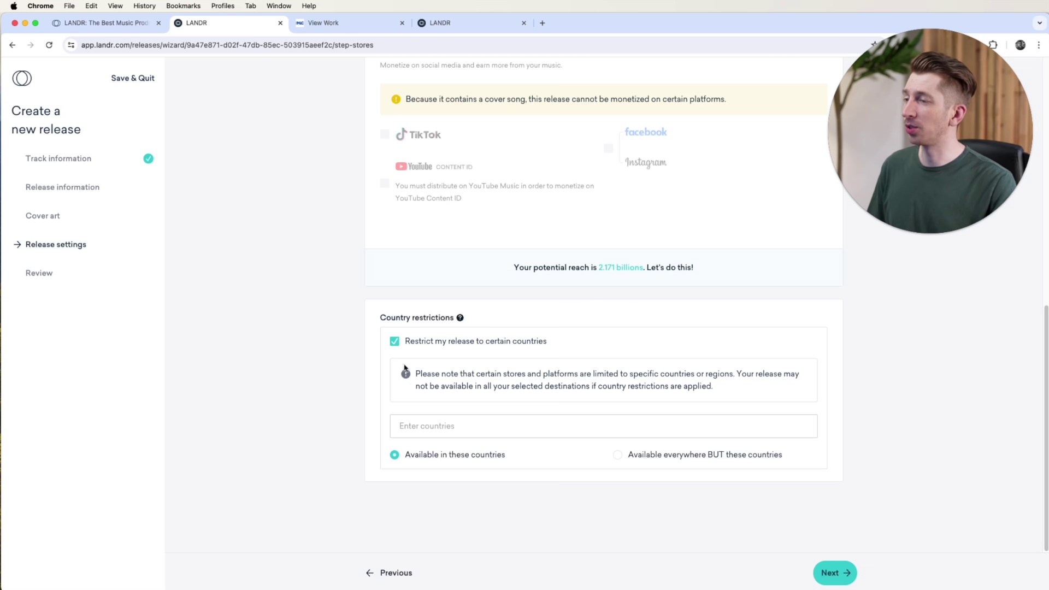
click(394, 341)
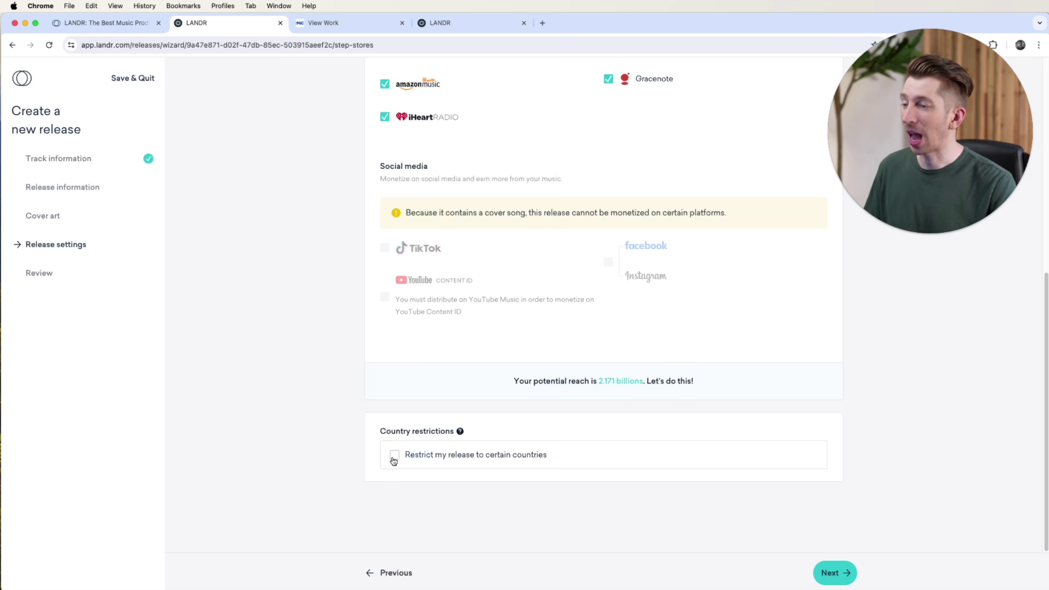
Step: Open the Review step and scroll through cover art, release info, track details and stores
click(840, 574)
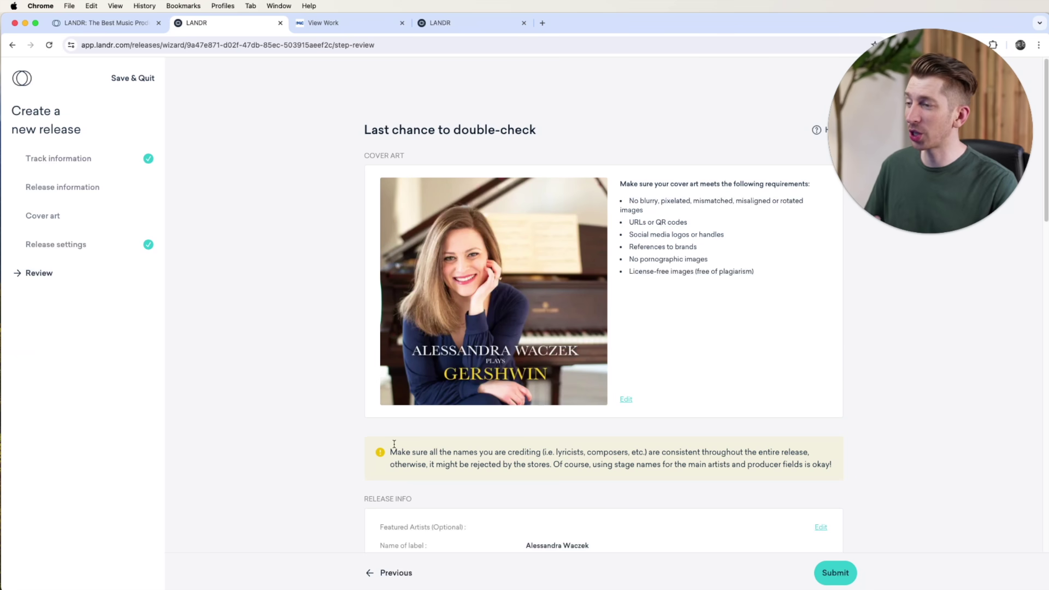
scroll(634, 508, down, 3)
scroll(629, 490, down, 7)
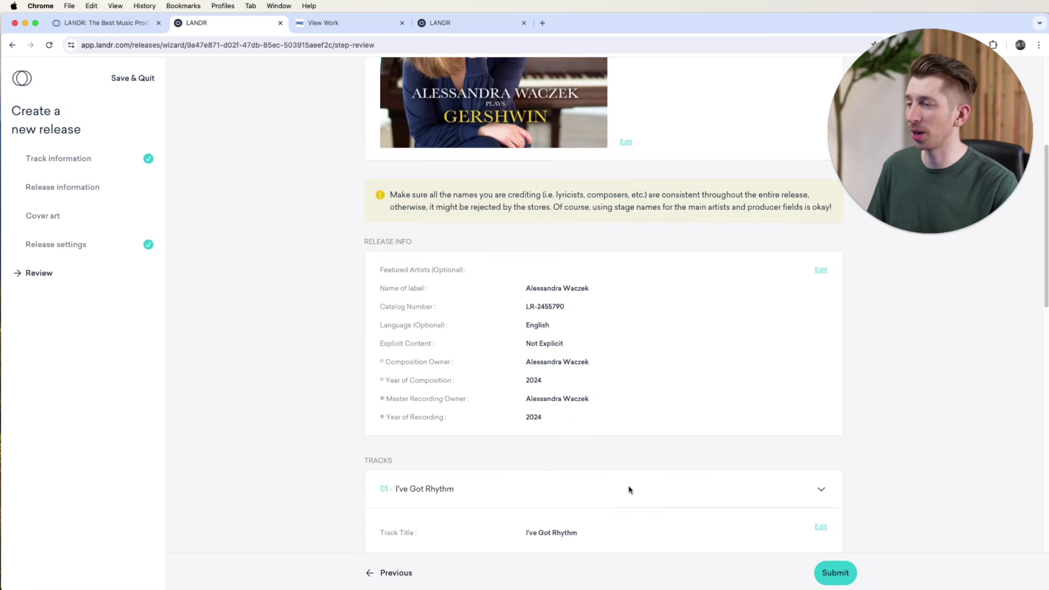
scroll(633, 488, down, 5)
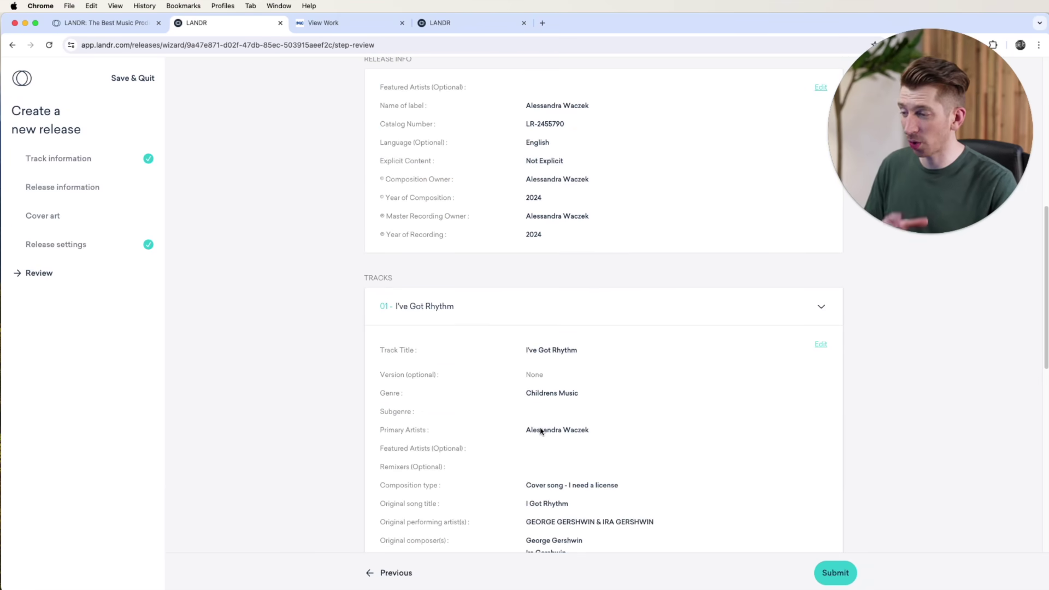
scroll(538, 432, down, 1)
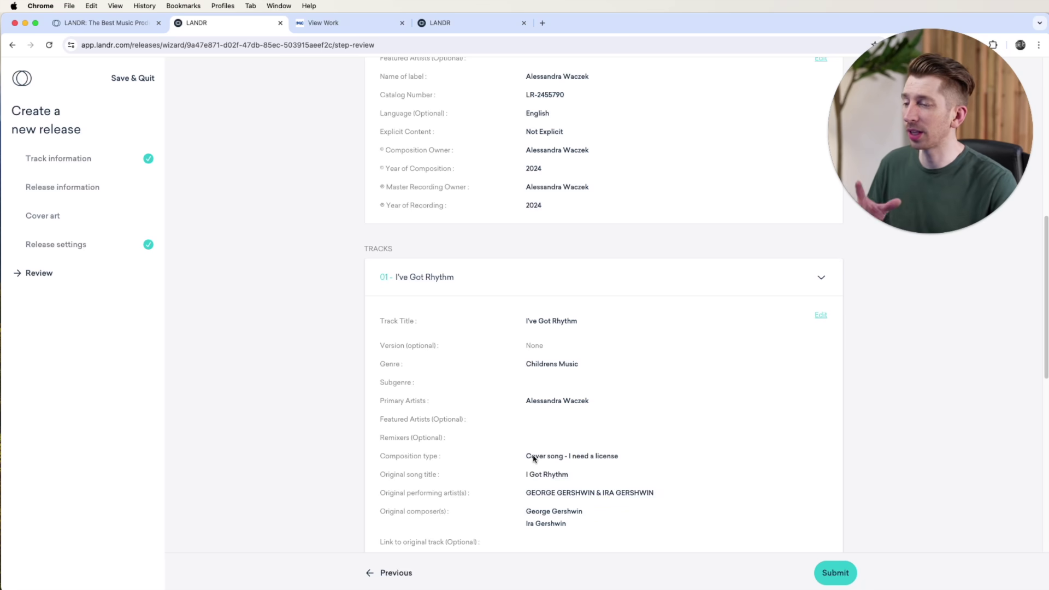
scroll(533, 458, down, 3)
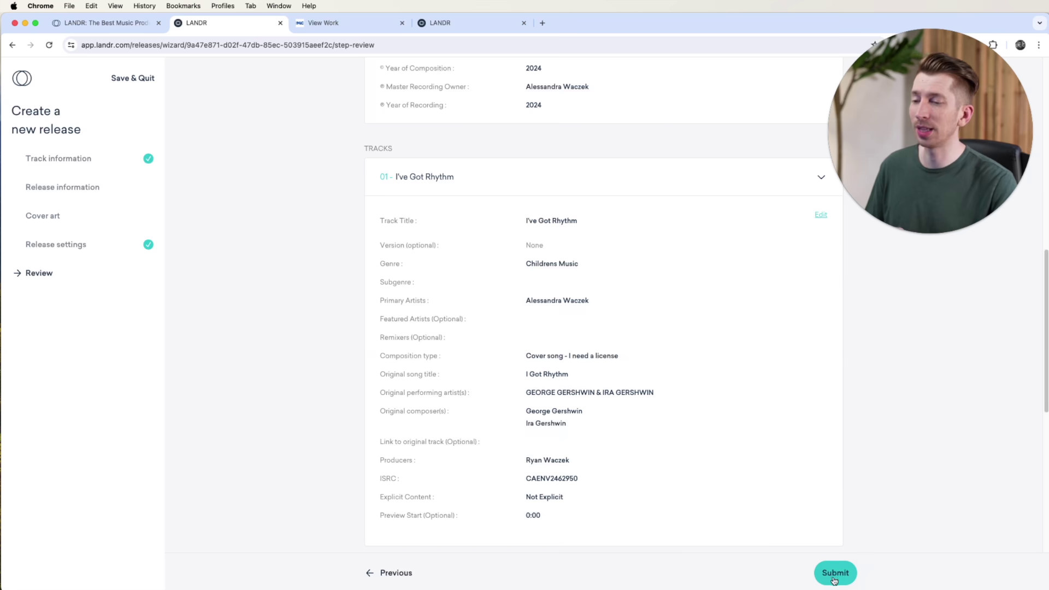
scroll(693, 461, down, 6)
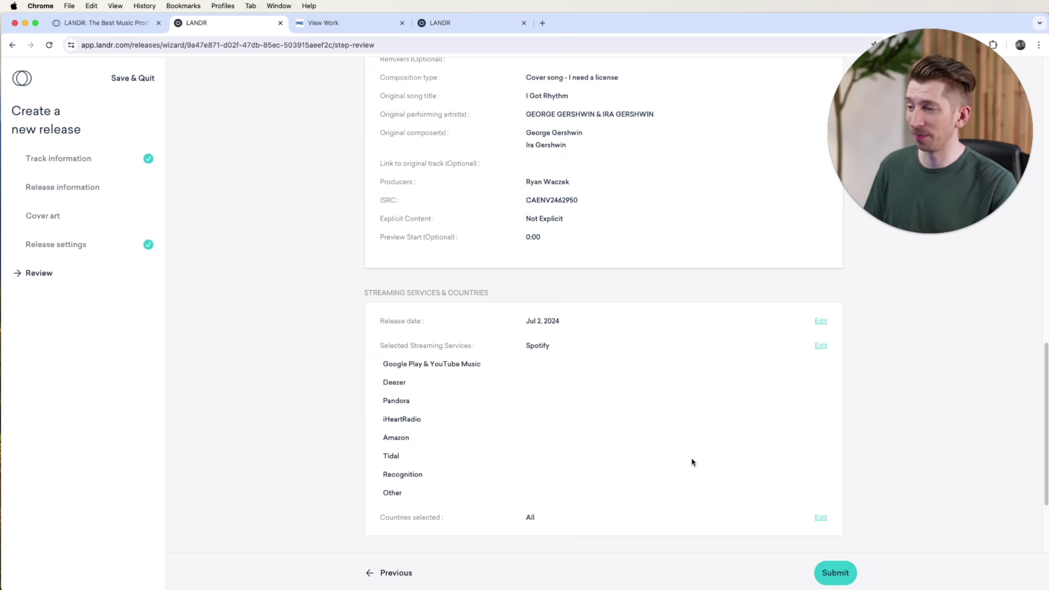